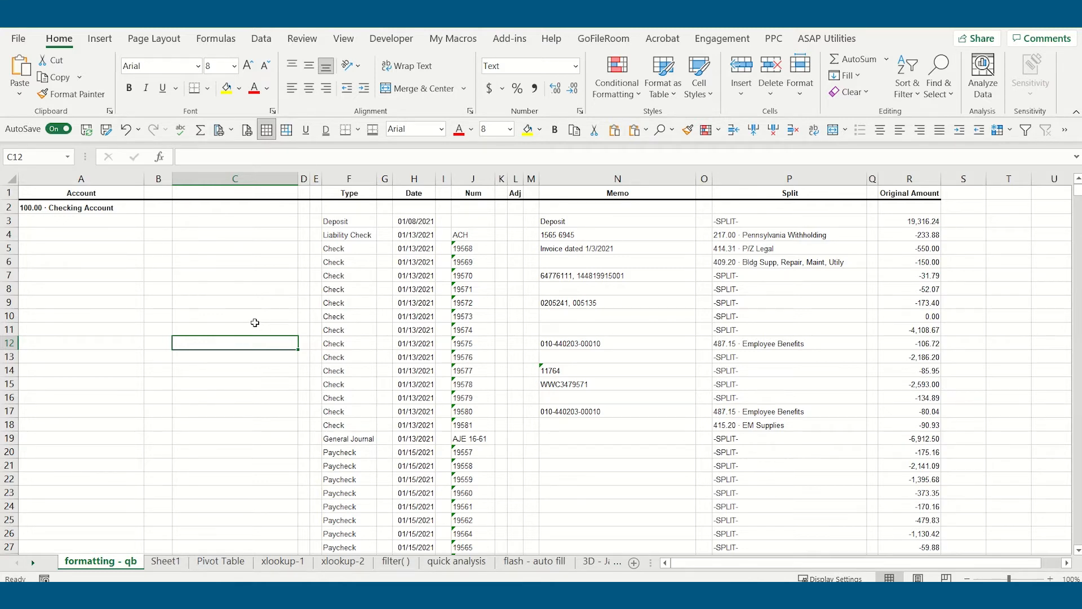
- Examine the ledger rows and the account names spread across columns A, B and C of the formatting - qb sheet
scroll(254, 323, down, 5)
scroll(254, 323, down, 14)
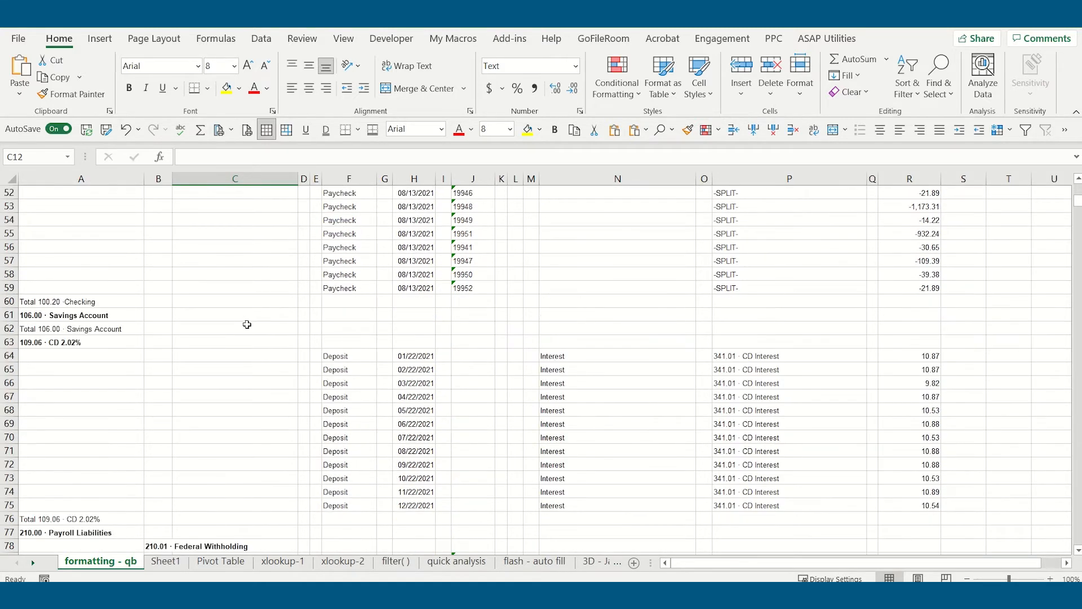
scroll(134, 298, down, 19)
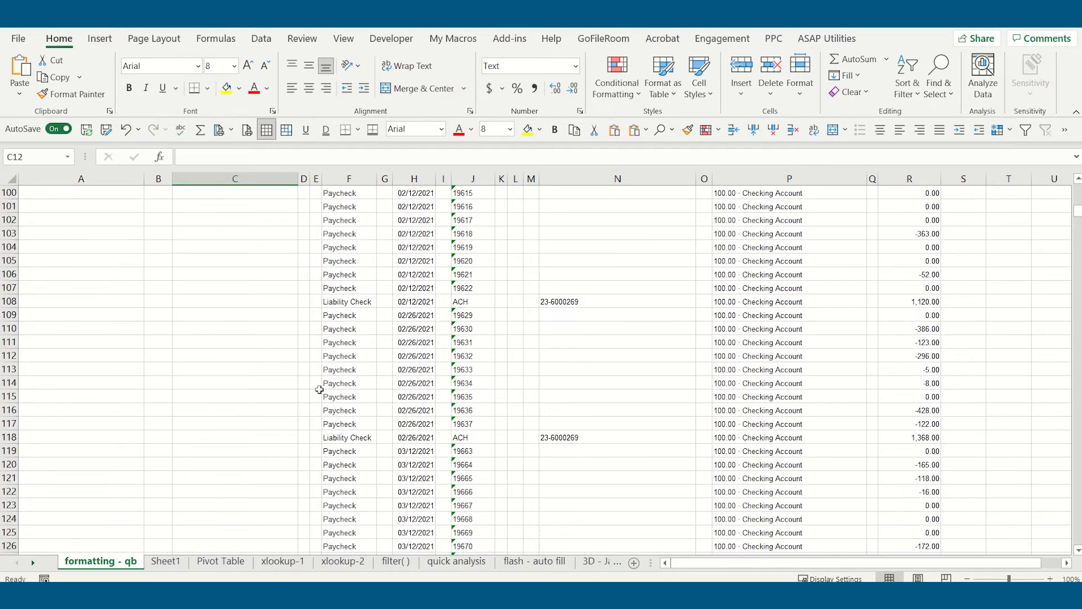
drag(1078, 216, 1071, 161)
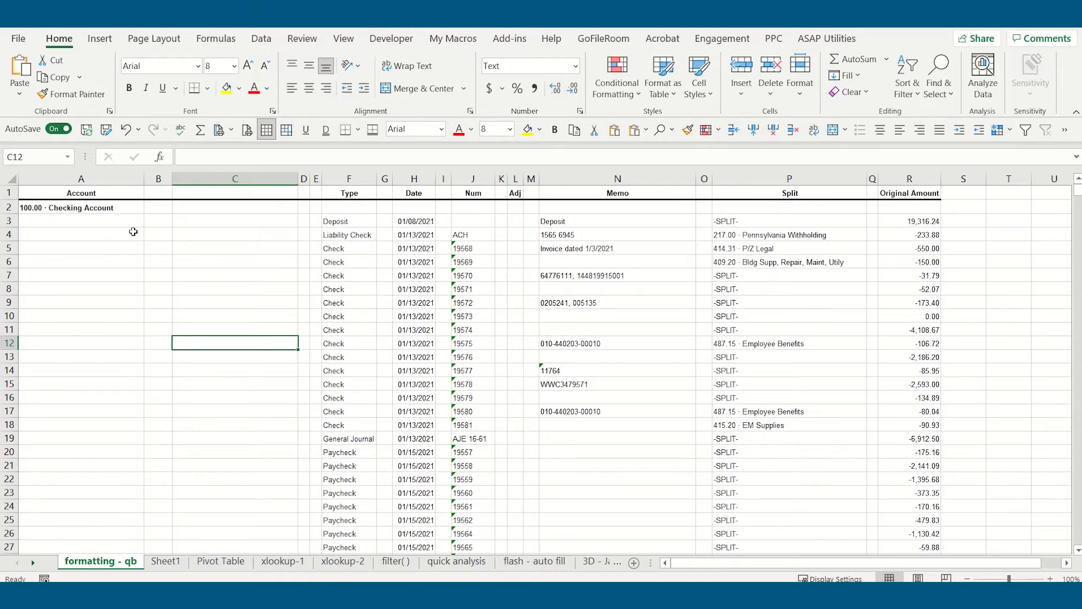
click(99, 175)
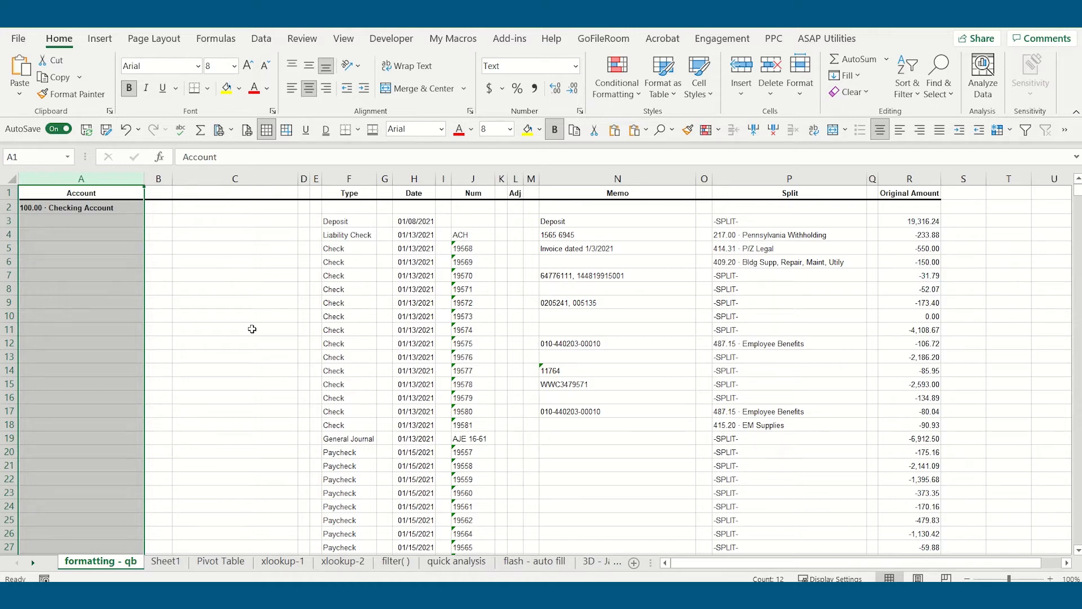
click(162, 178)
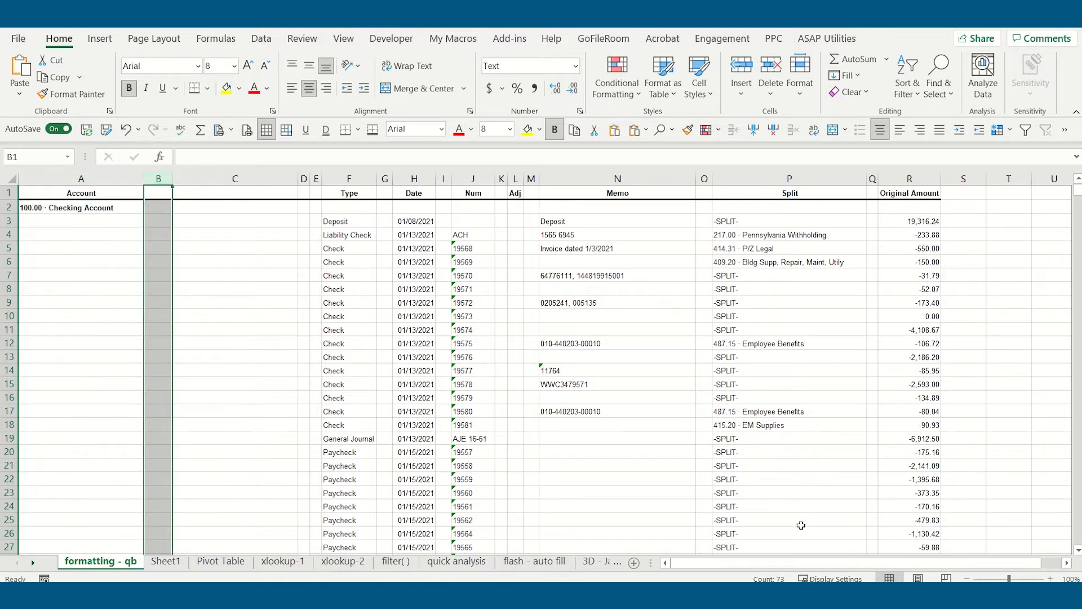
click(262, 178)
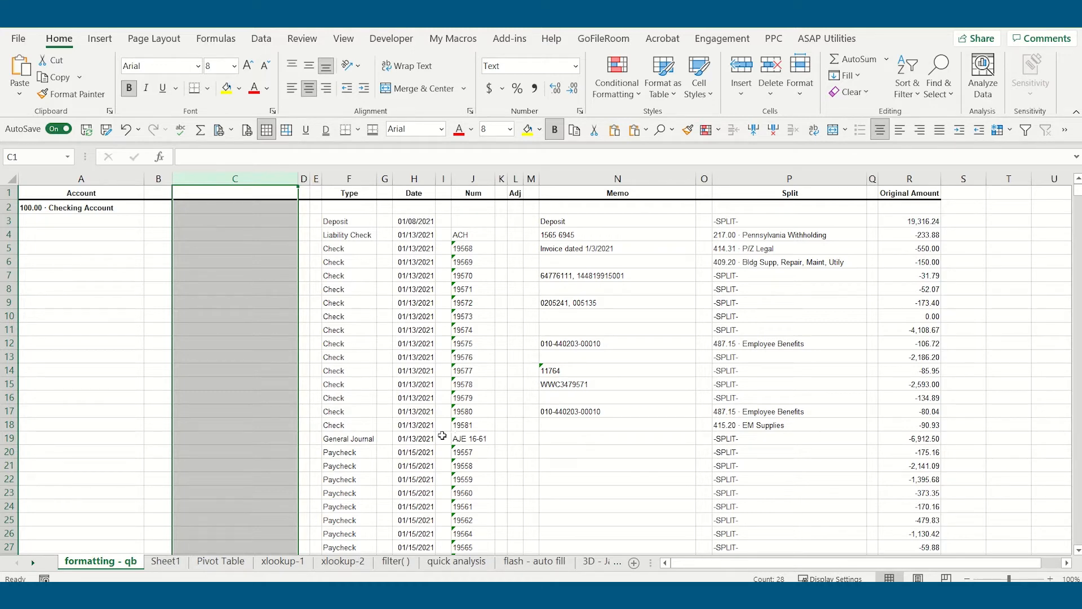
- Copy columns A through C from the formatting - qb sheet and paste them into Sheet1 starting at cell A1
drag(135, 178, 223, 181)
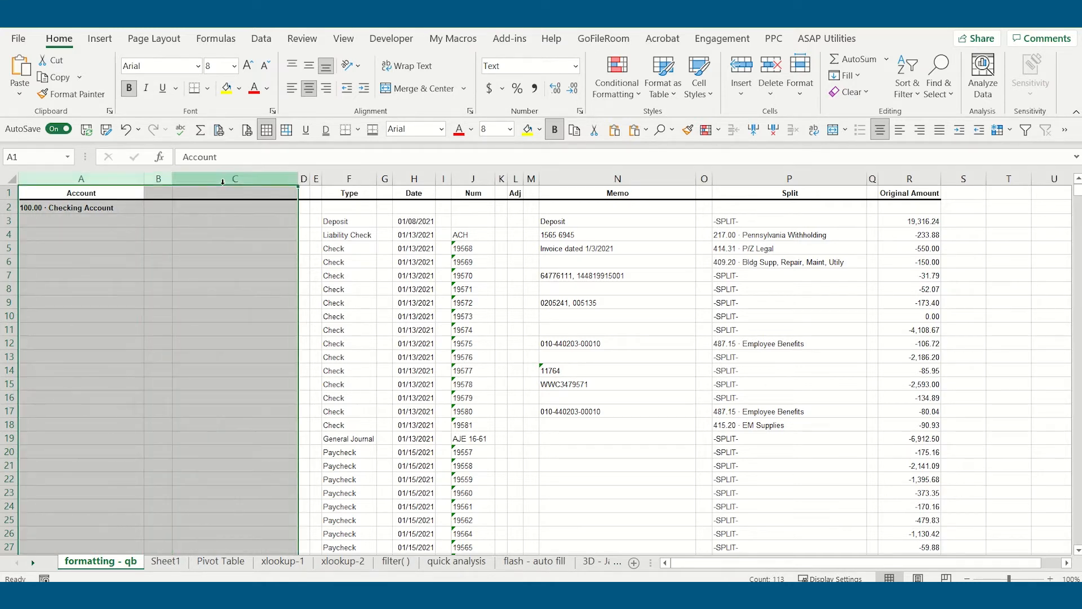
click(574, 134)
click(171, 562)
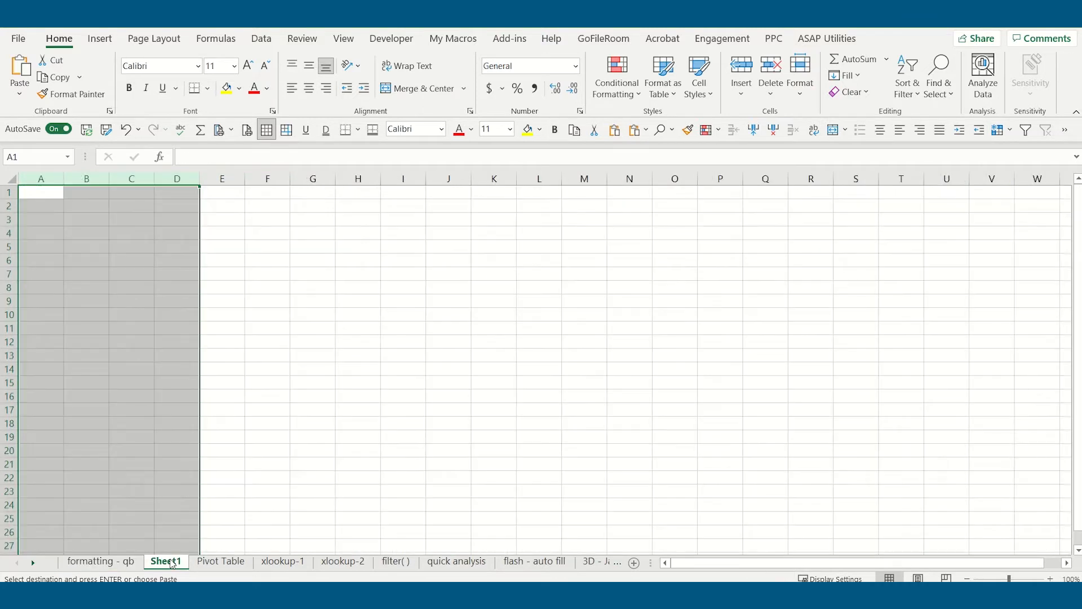
click(42, 191)
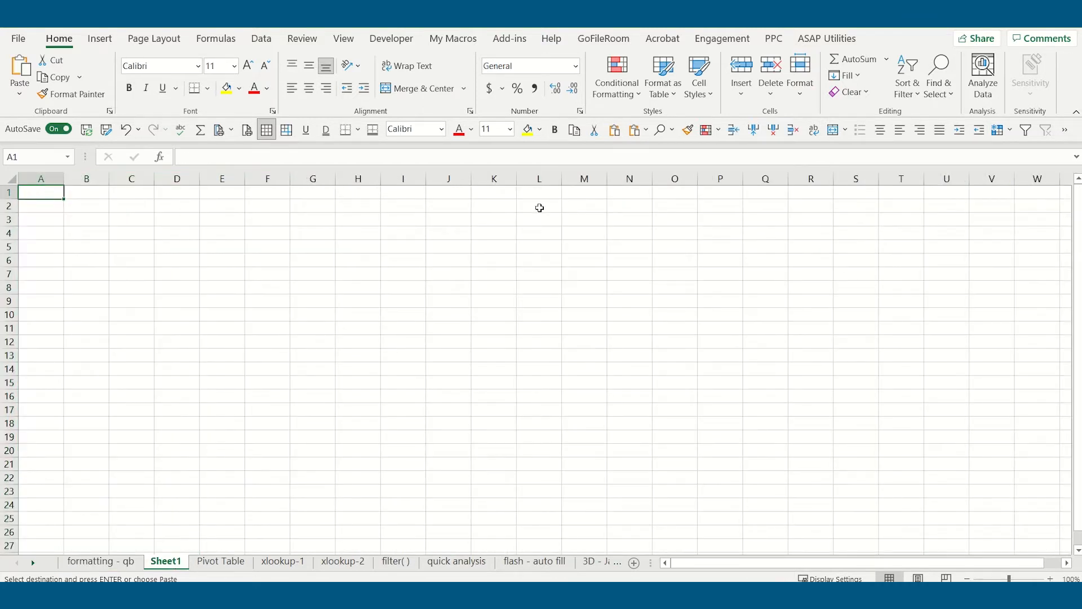
click(615, 131)
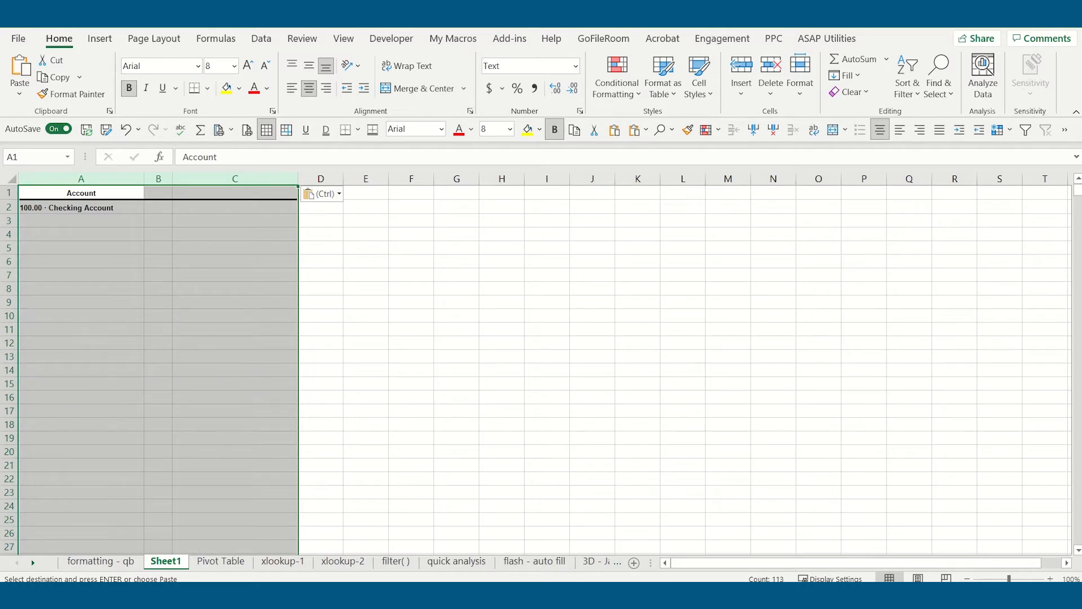
- Select the blank cells in column A of Sheet1 with Go To Special and delete them, shifting cells left
click(107, 180)
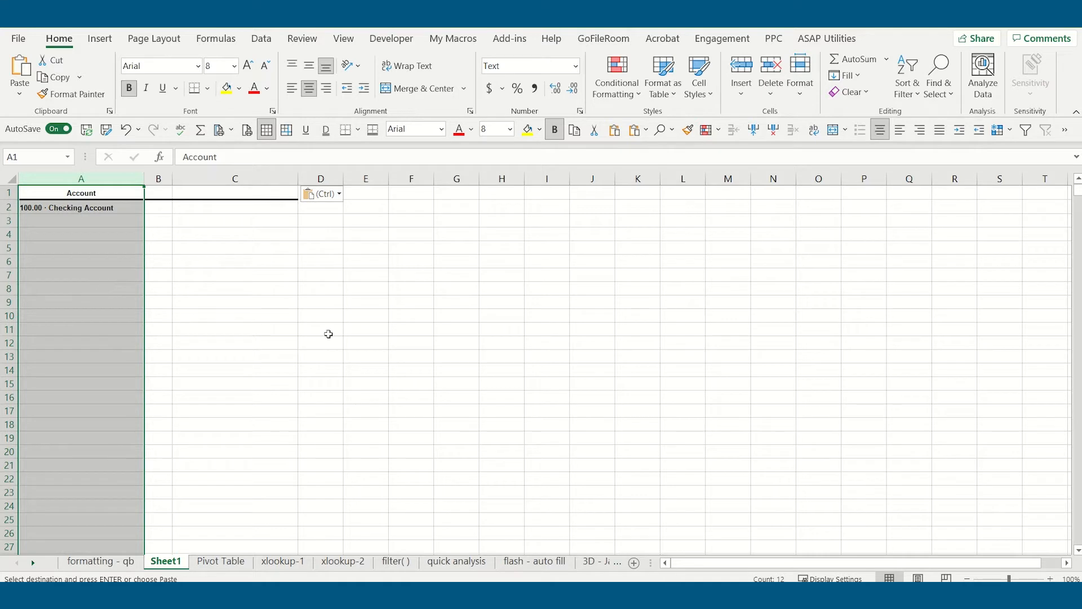
click(943, 74)
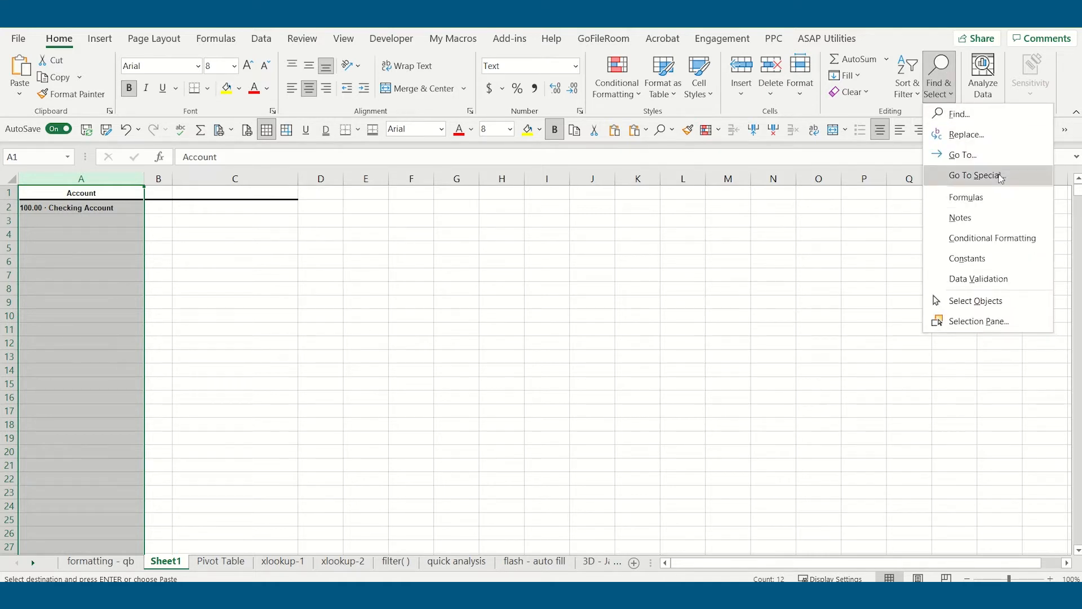
click(999, 173)
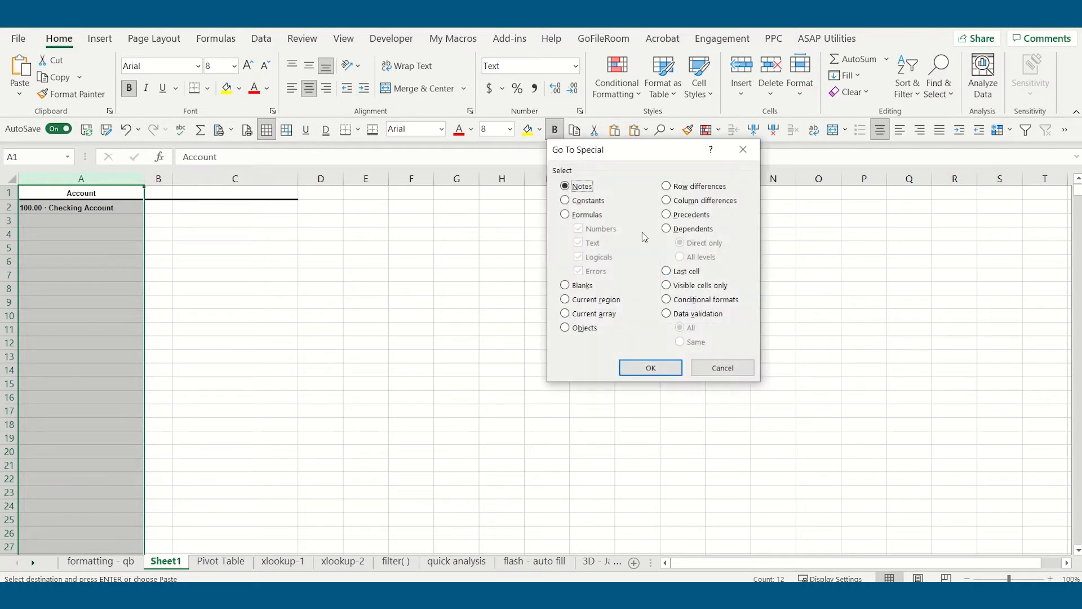
click(586, 285)
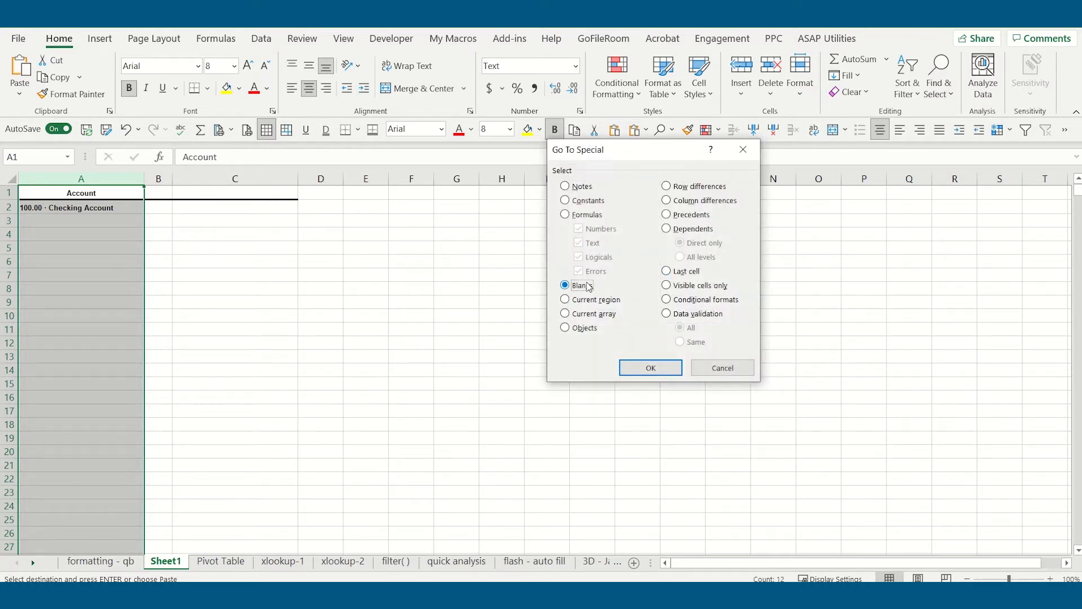
click(648, 368)
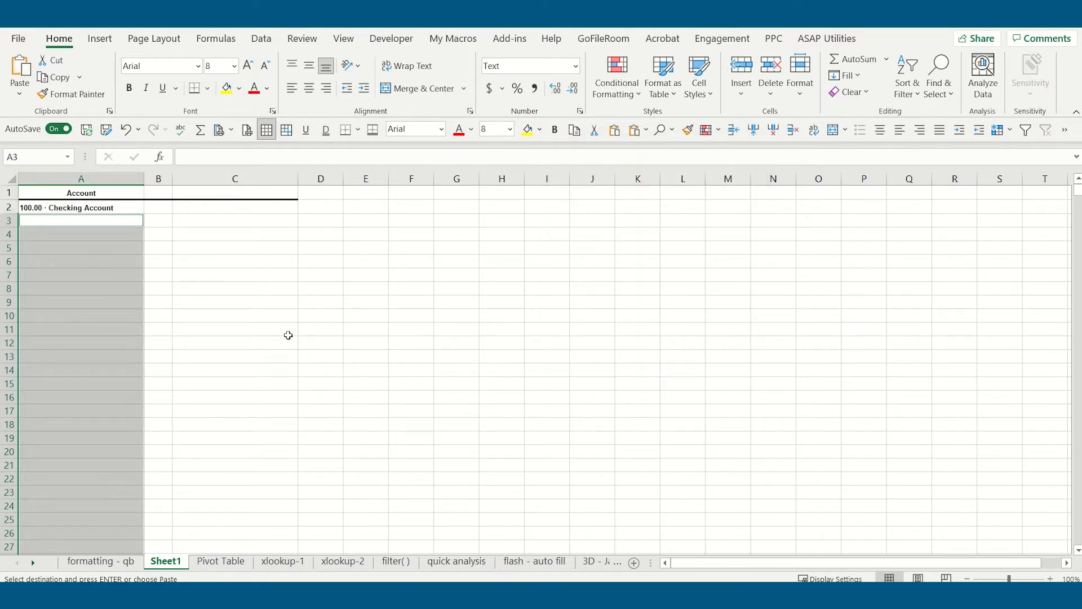
scroll(289, 329, down, 7)
scroll(142, 422, down, 12)
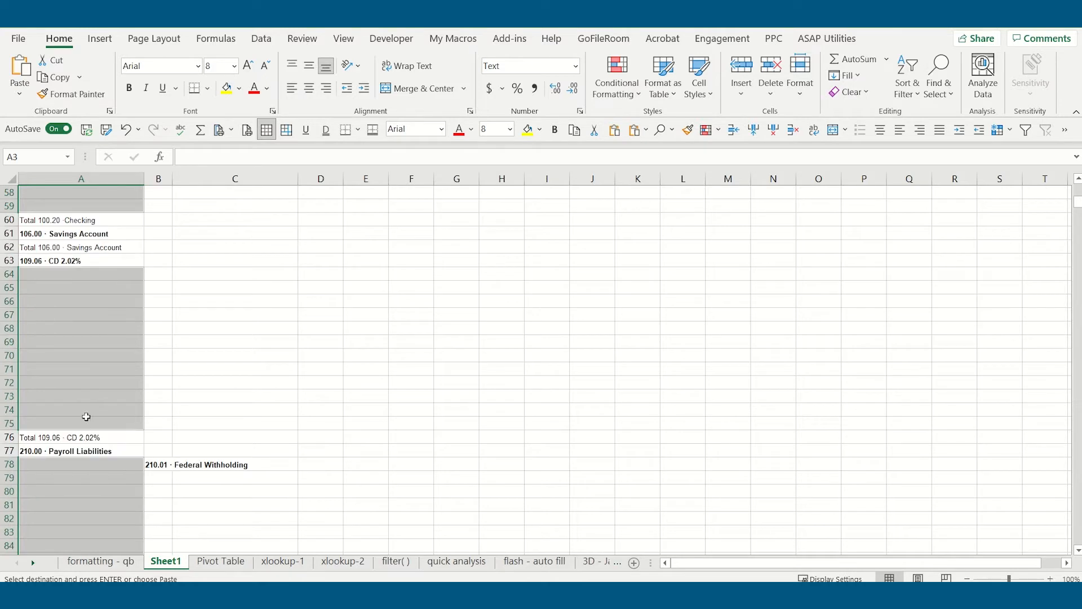
scroll(251, 370, up, 19)
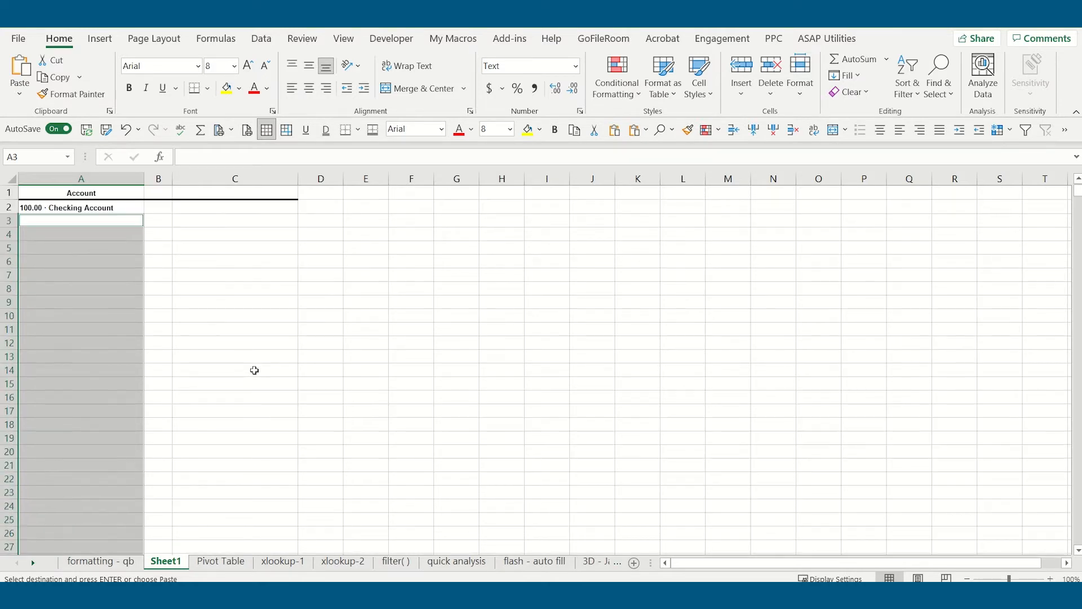
right_click(119, 313)
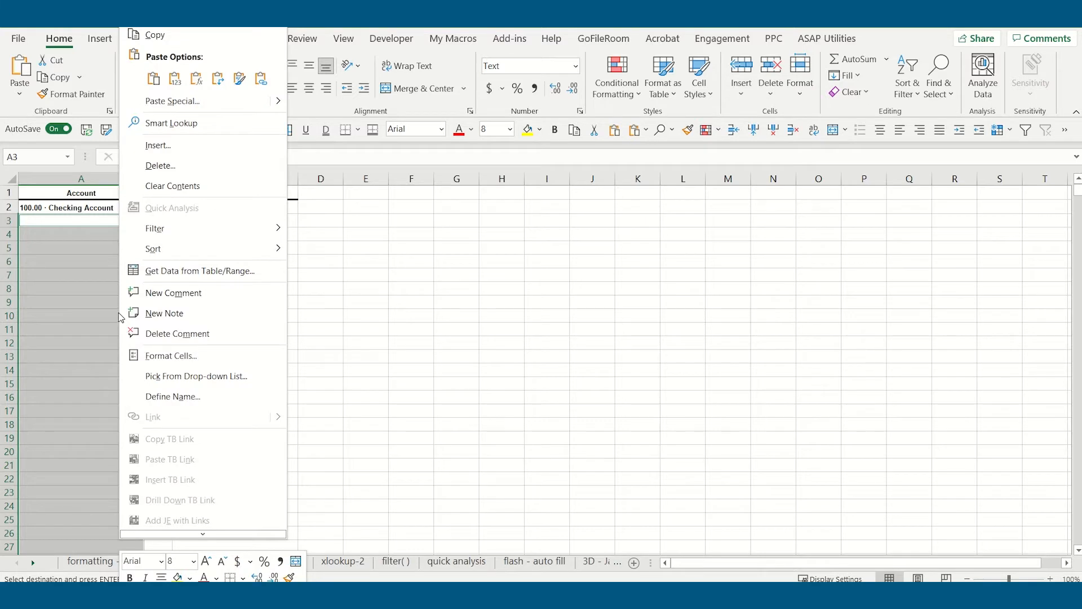
click(193, 168)
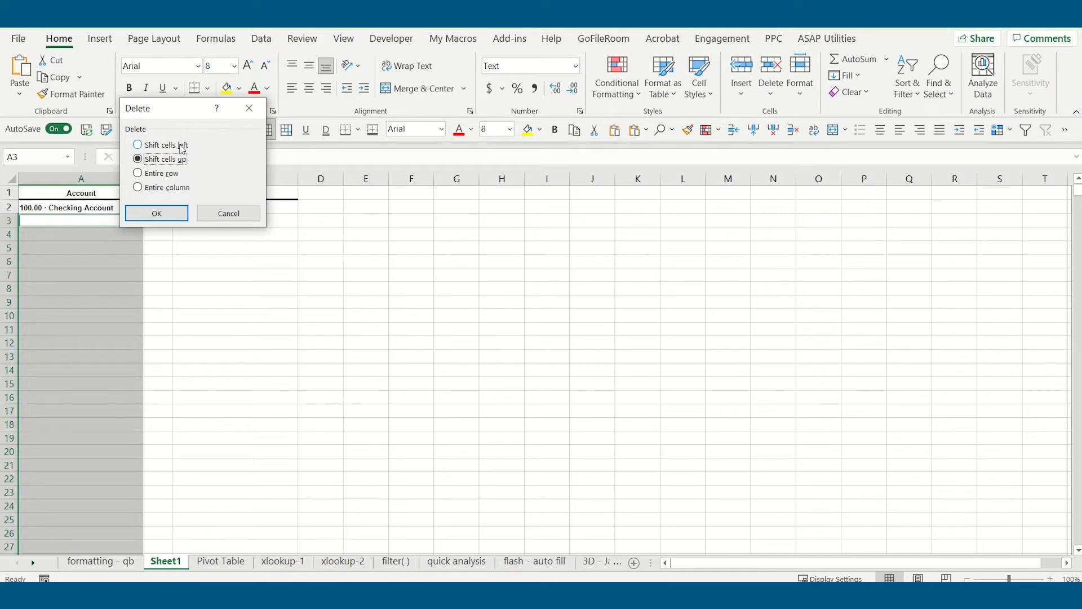
click(184, 148)
click(163, 214)
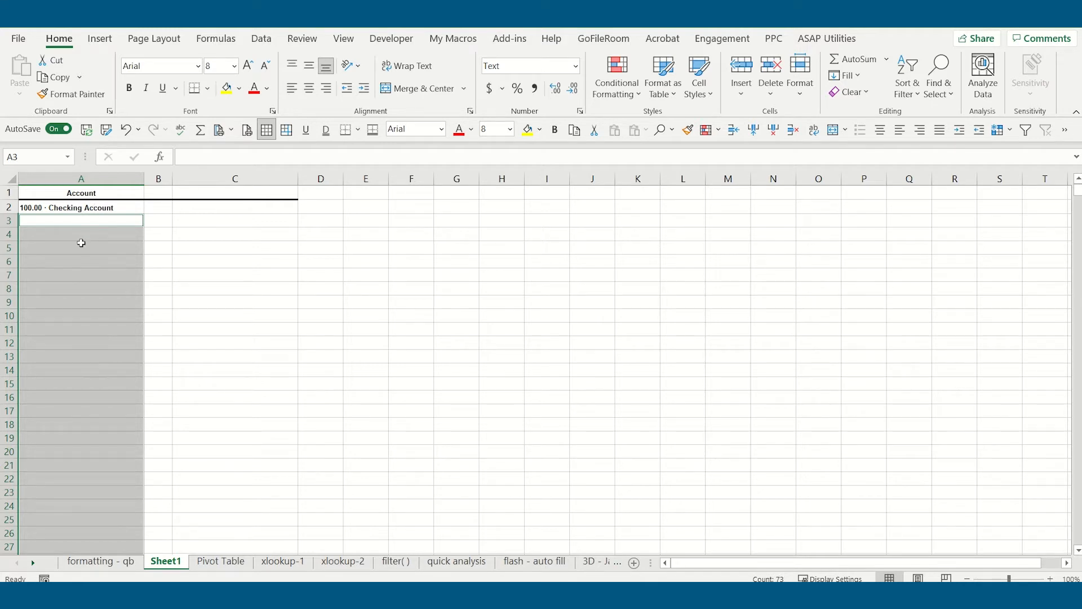
- Repeat the Go To Special blanks selection on column A and delete those cells with a second shift left
click(94, 178)
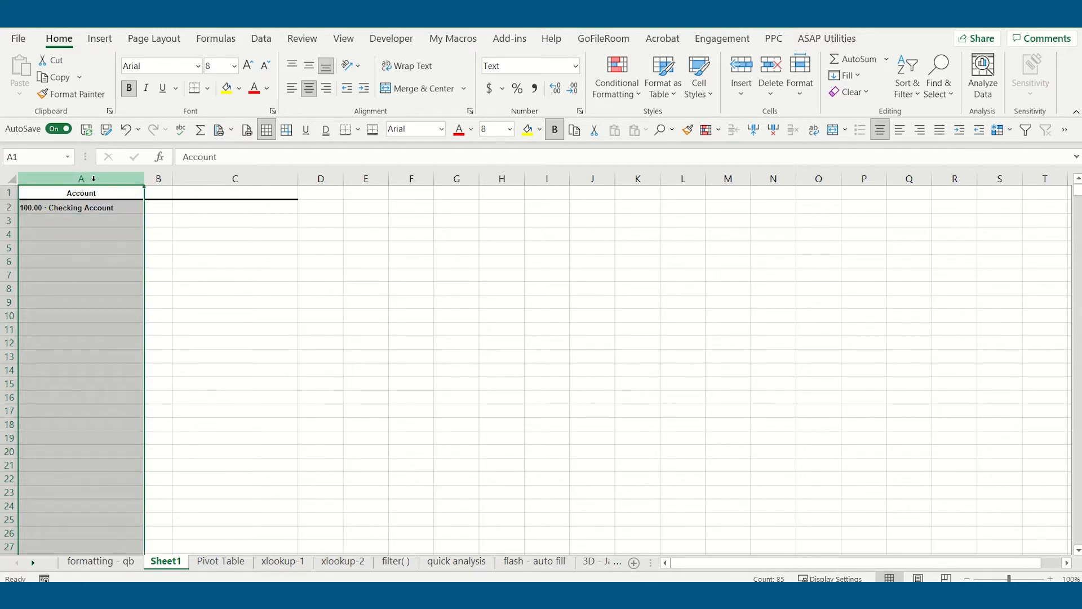
click(938, 82)
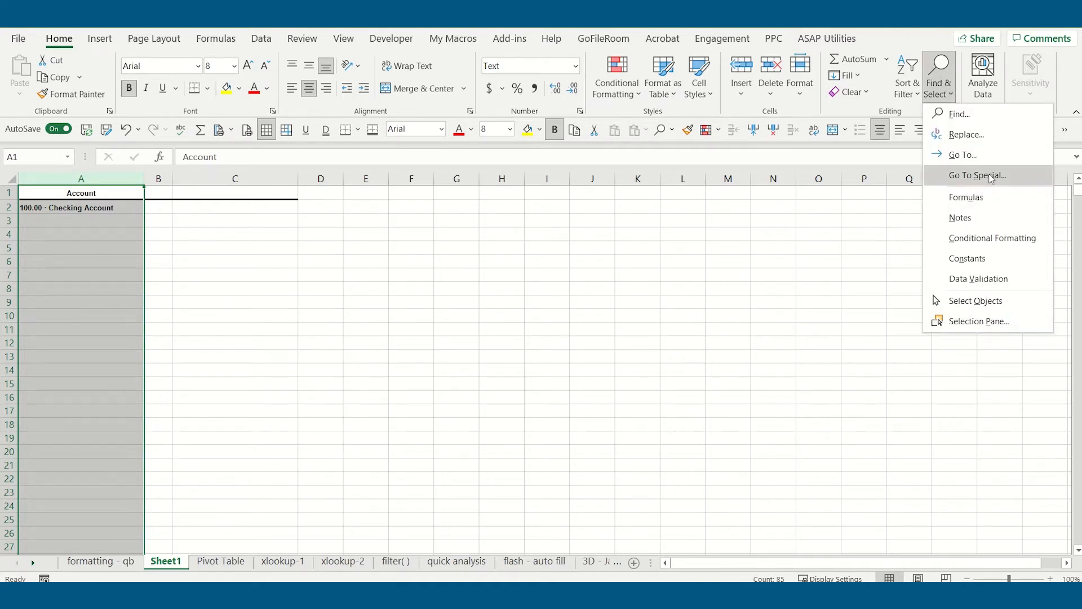
click(992, 178)
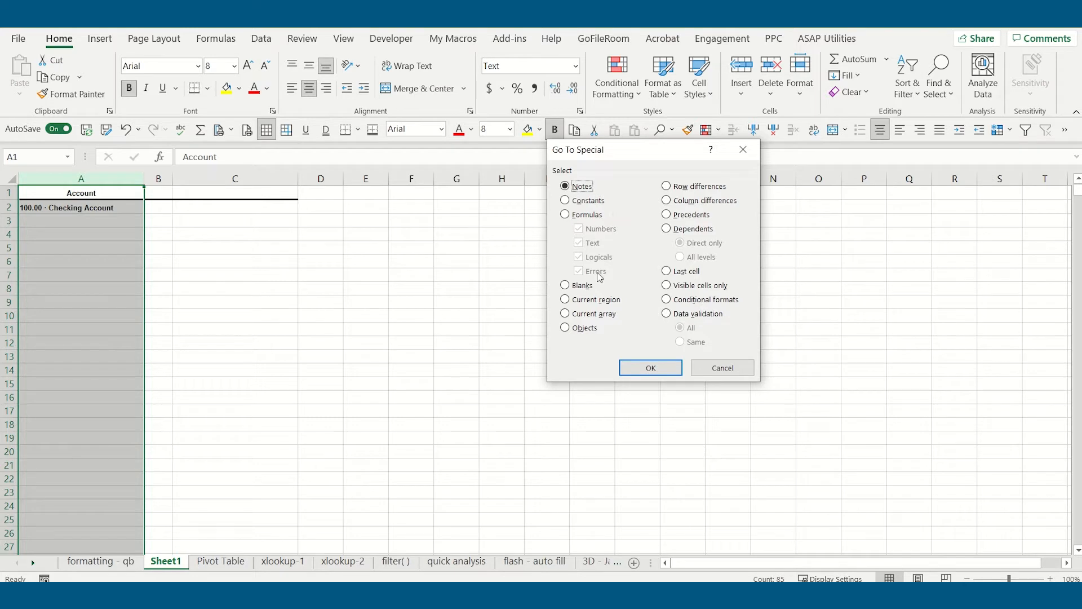
click(580, 285)
click(642, 367)
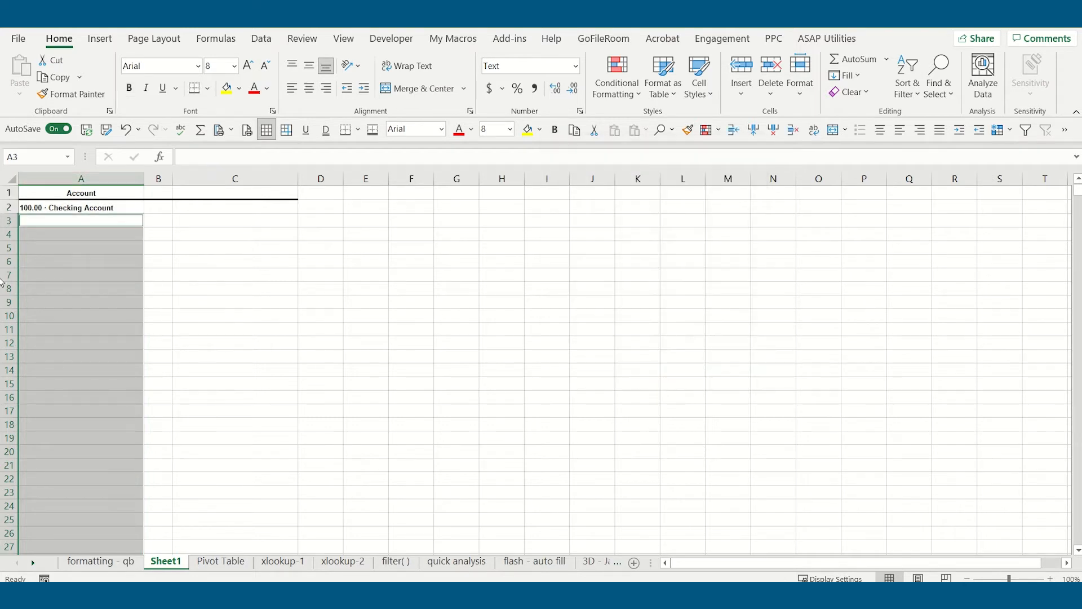
right_click(82, 256)
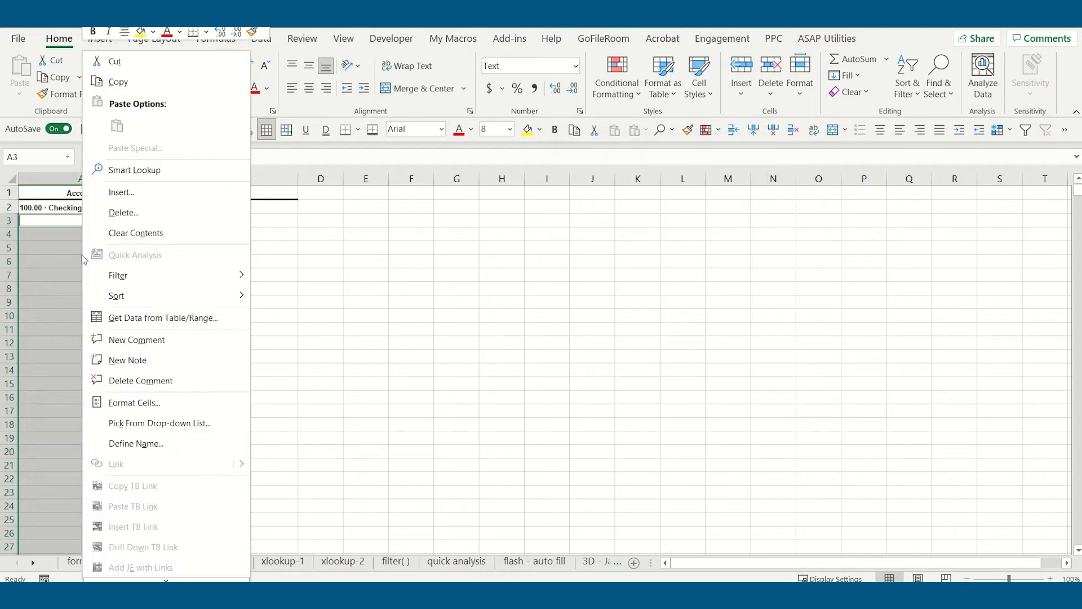
click(121, 213)
click(96, 184)
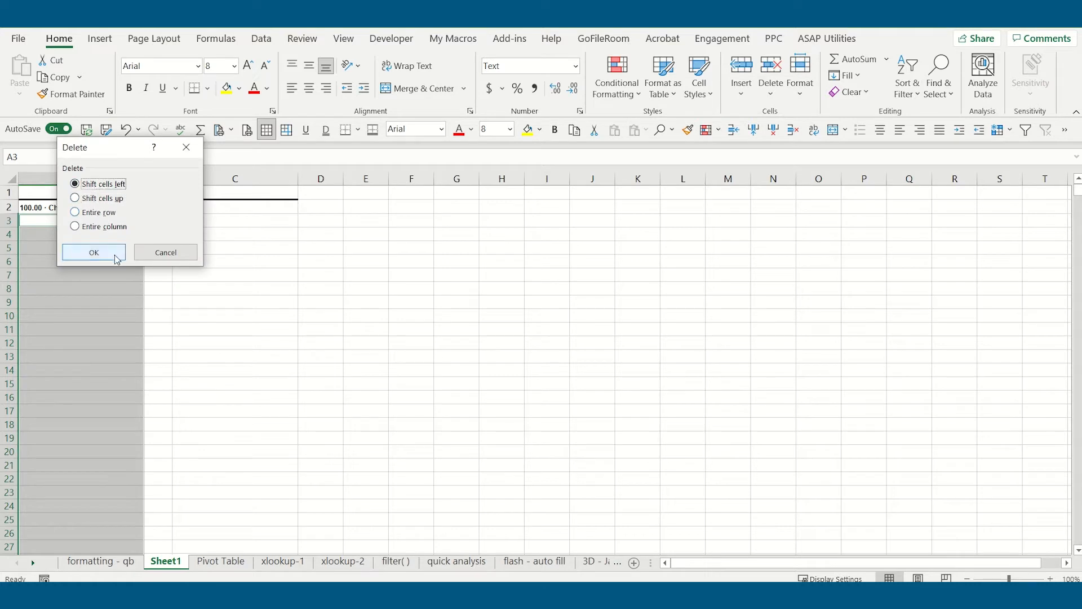
click(117, 259)
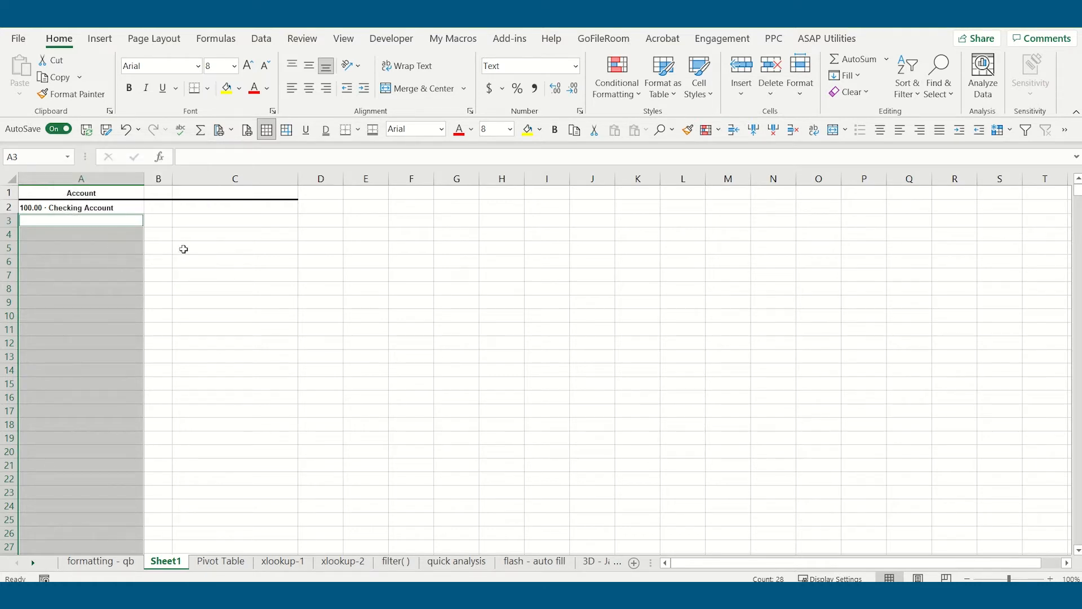
- Check columns B, C and A of Sheet1 for entries remaining after the two deletions
click(159, 178)
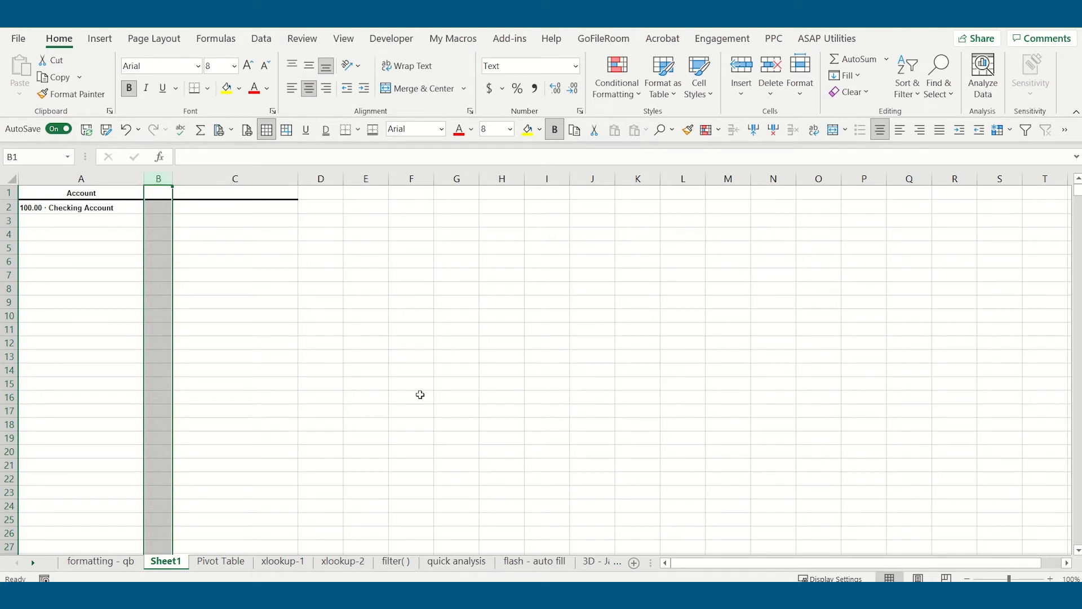
click(205, 181)
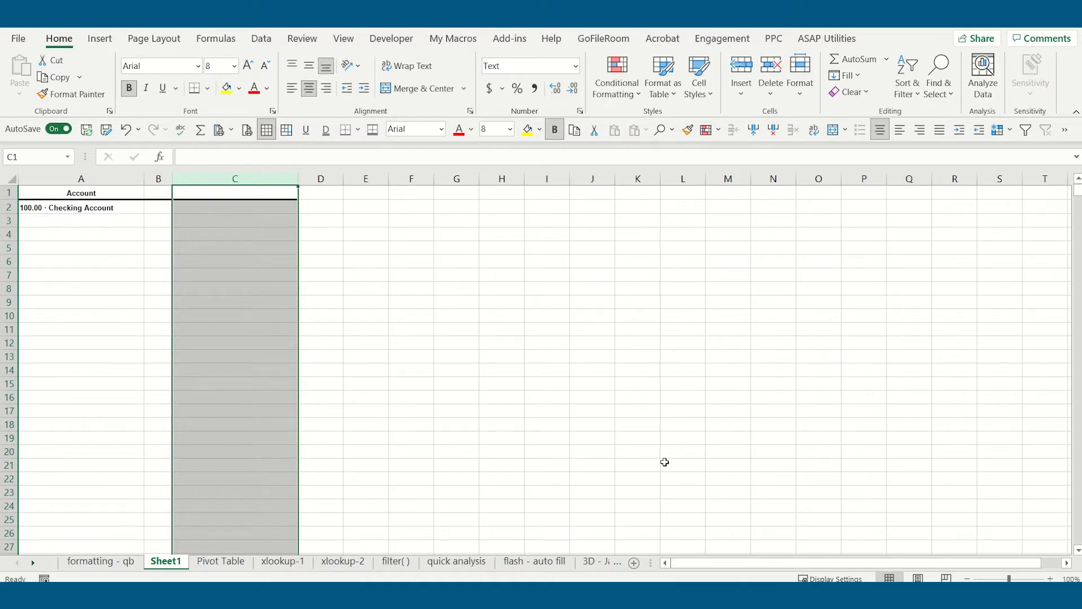
click(125, 178)
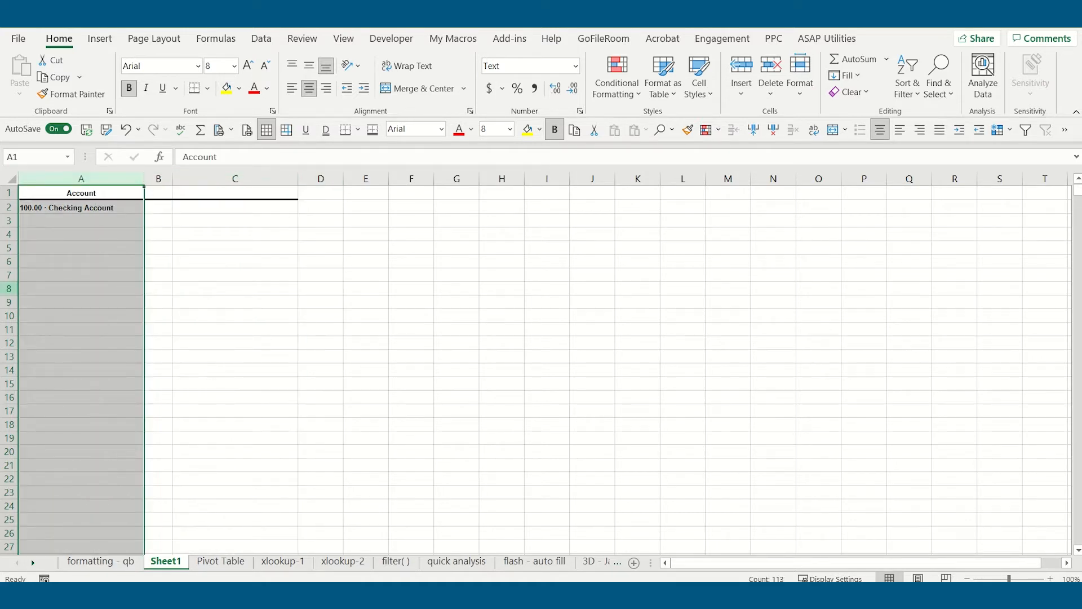
key(ctrl+g)
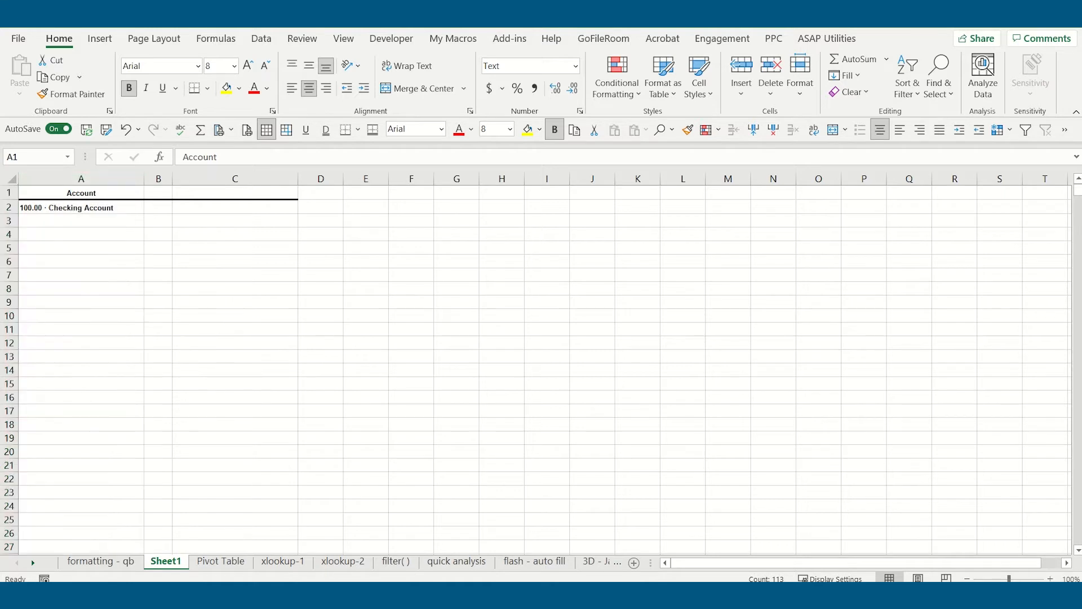
click(109, 248)
- Copy column A of Sheet1 and paste it over column A of the formatting - qb sheet
click(105, 179)
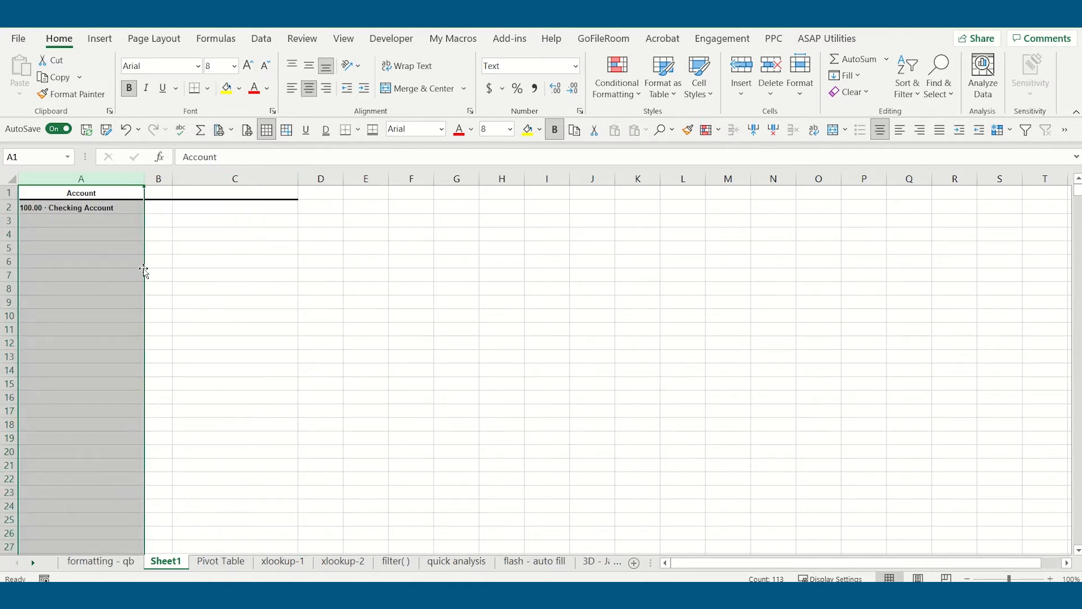
click(56, 81)
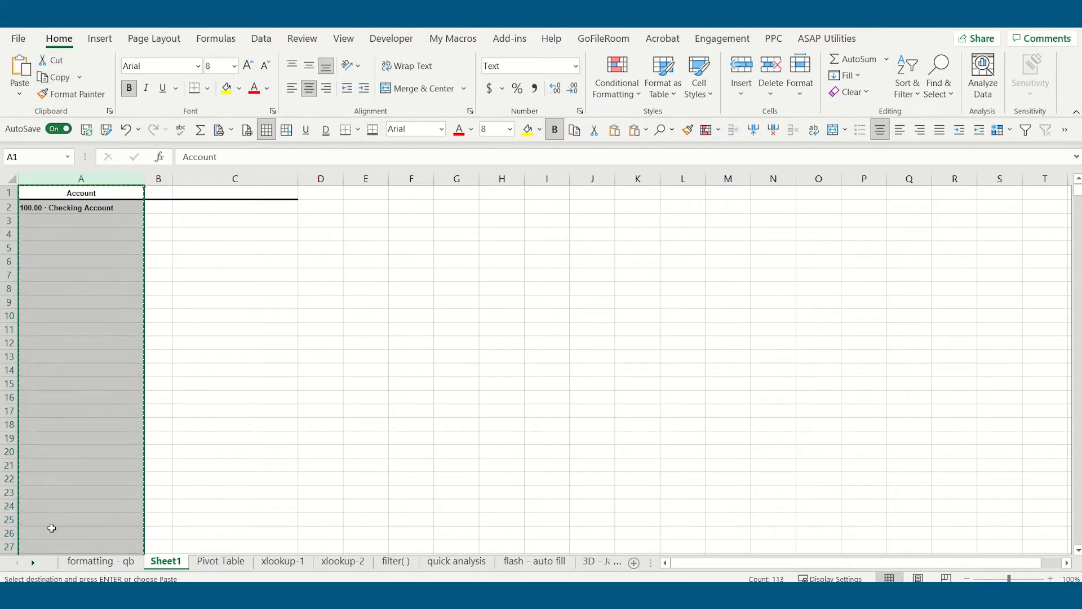
click(99, 563)
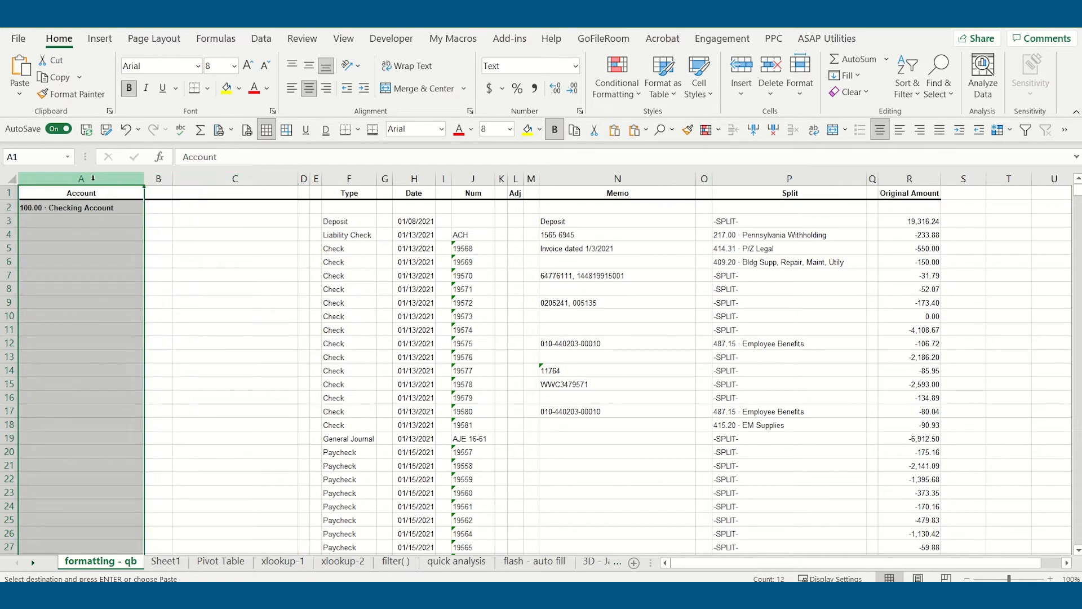
click(23, 70)
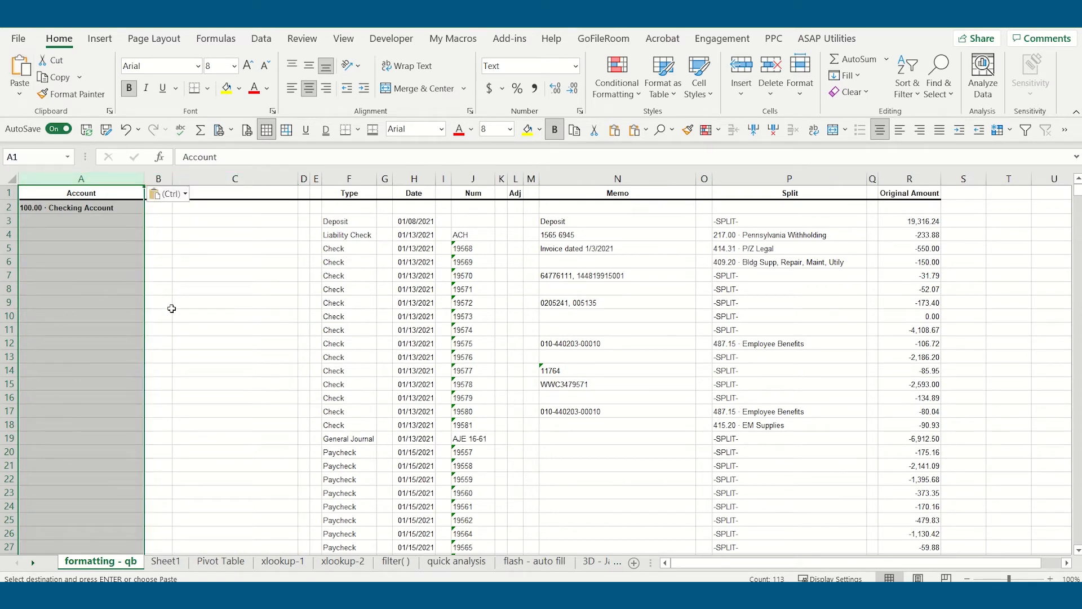
- Delete the leftover columns B and C from the formatting - qb sheet
drag(159, 178, 204, 180)
right_click(205, 180)
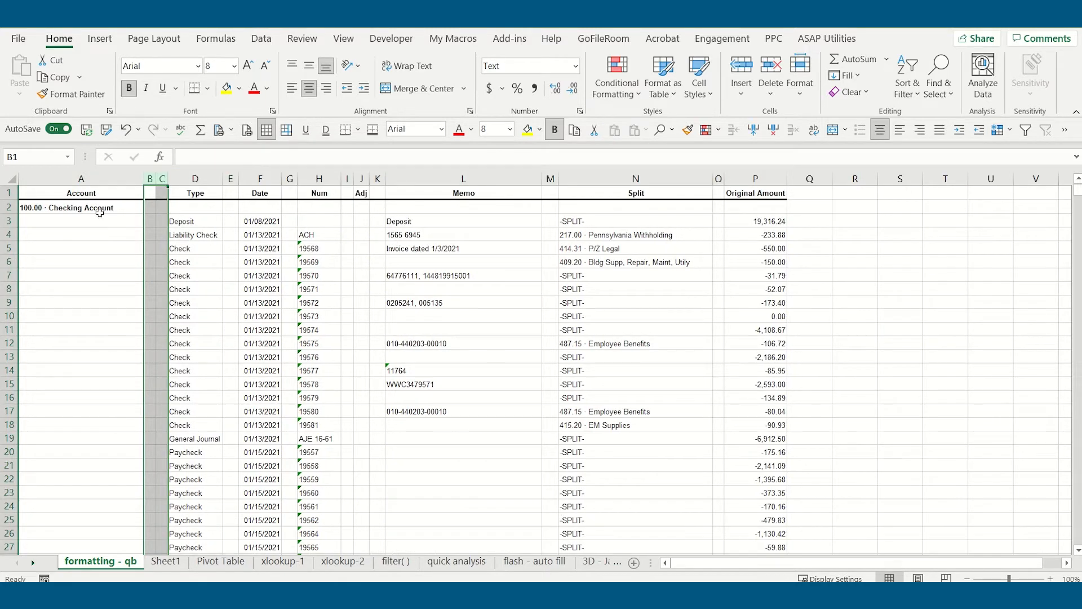
click(96, 302)
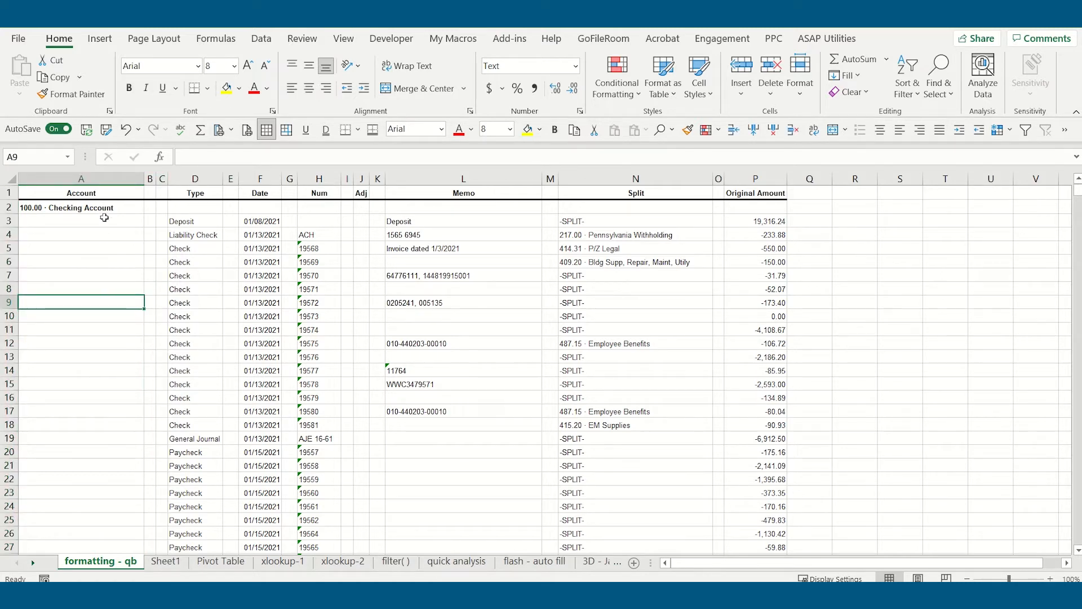
- Try filling the account name in A2 down to A15, and undo the fill
scroll(99, 244, down, 7)
scroll(97, 244, up, 7)
click(126, 206)
drag(144, 213, 121, 388)
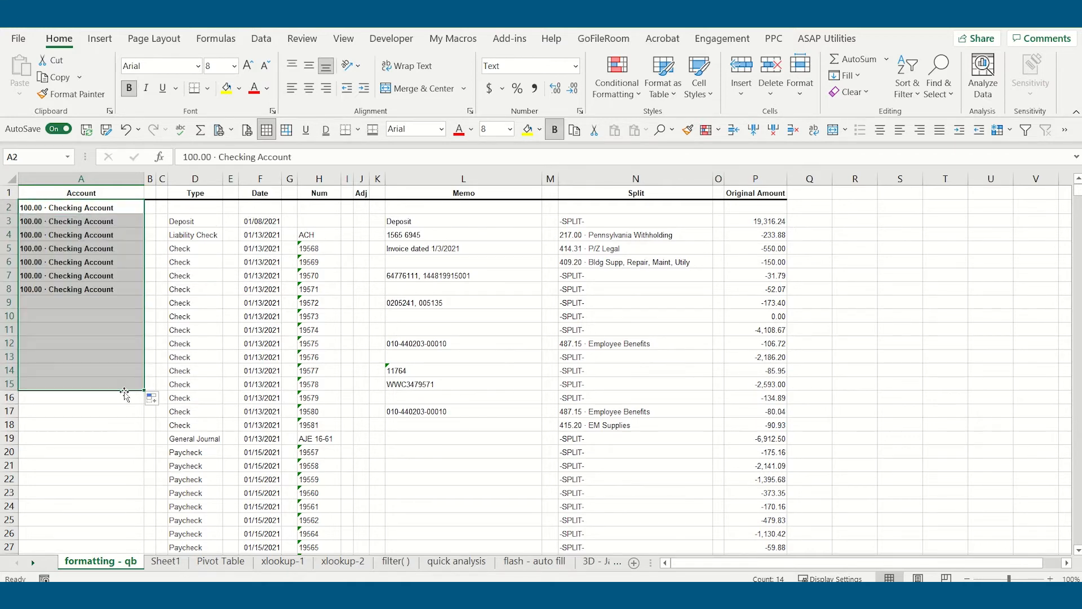
click(125, 130)
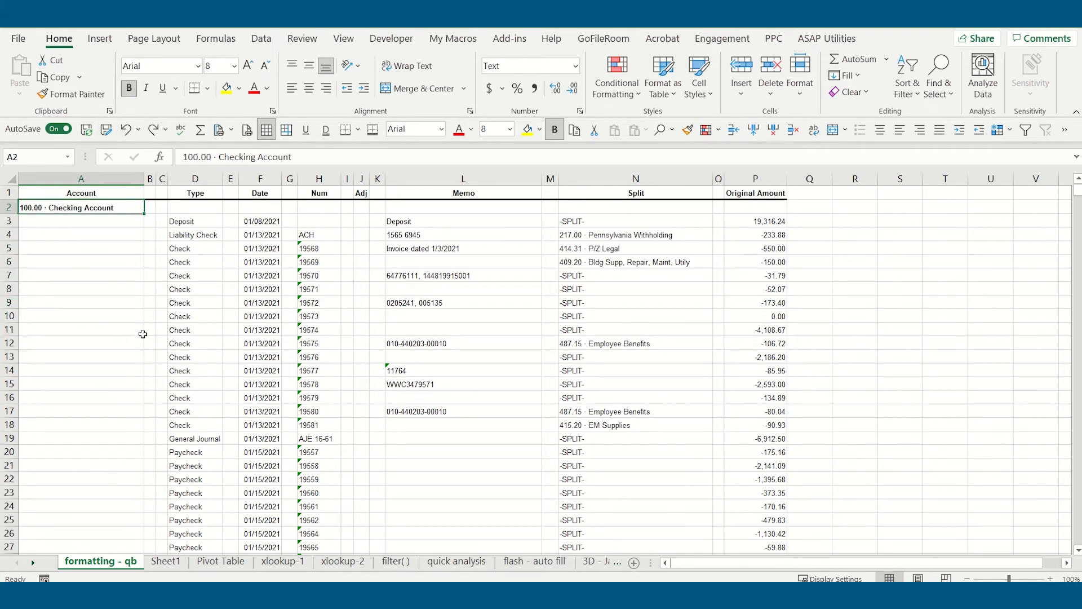
- Select all blank cells in column A of the formatting - qb sheet with Go To Special
scroll(142, 334, down, 19)
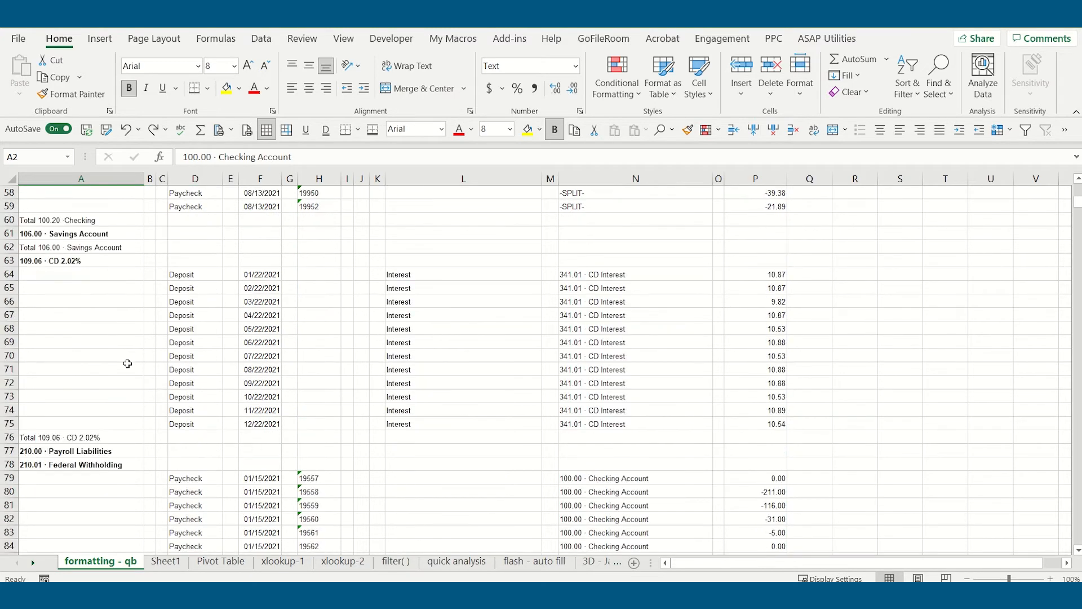
scroll(127, 364, up, 2)
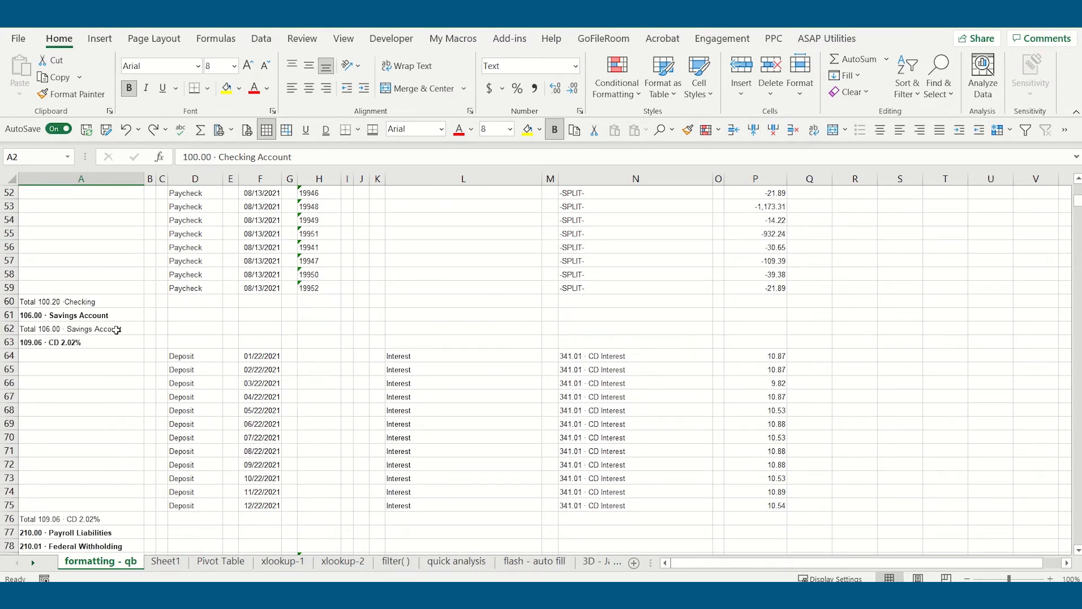
scroll(127, 324, up, 17)
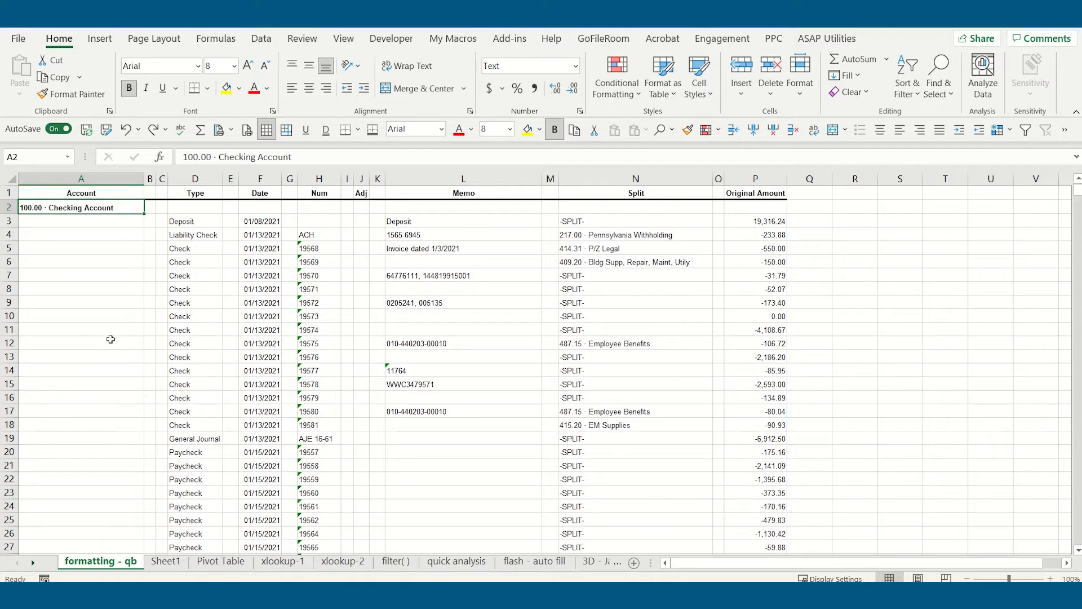
click(112, 176)
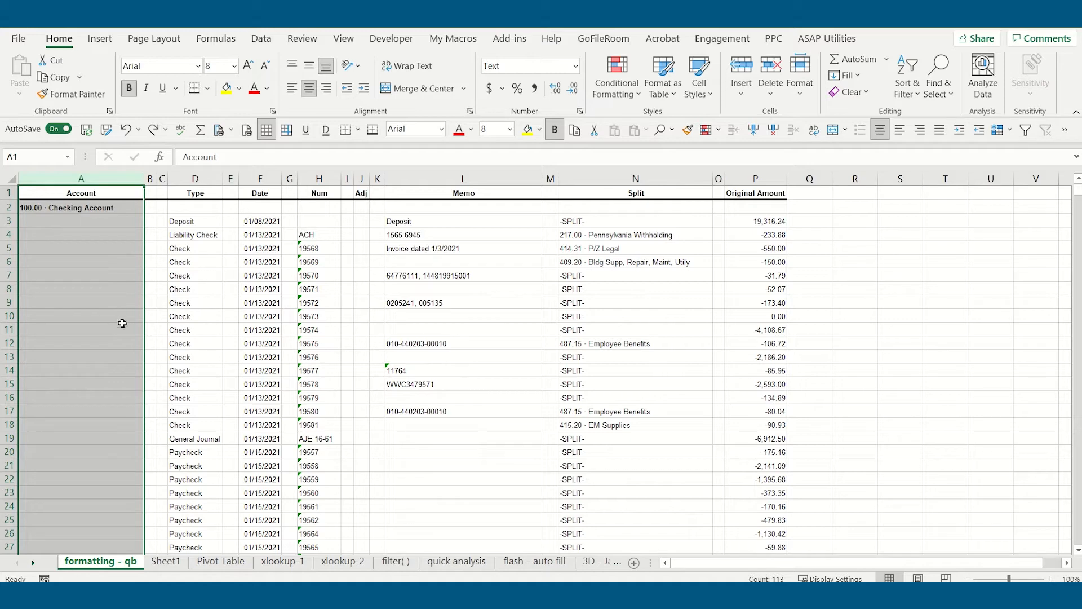
click(941, 89)
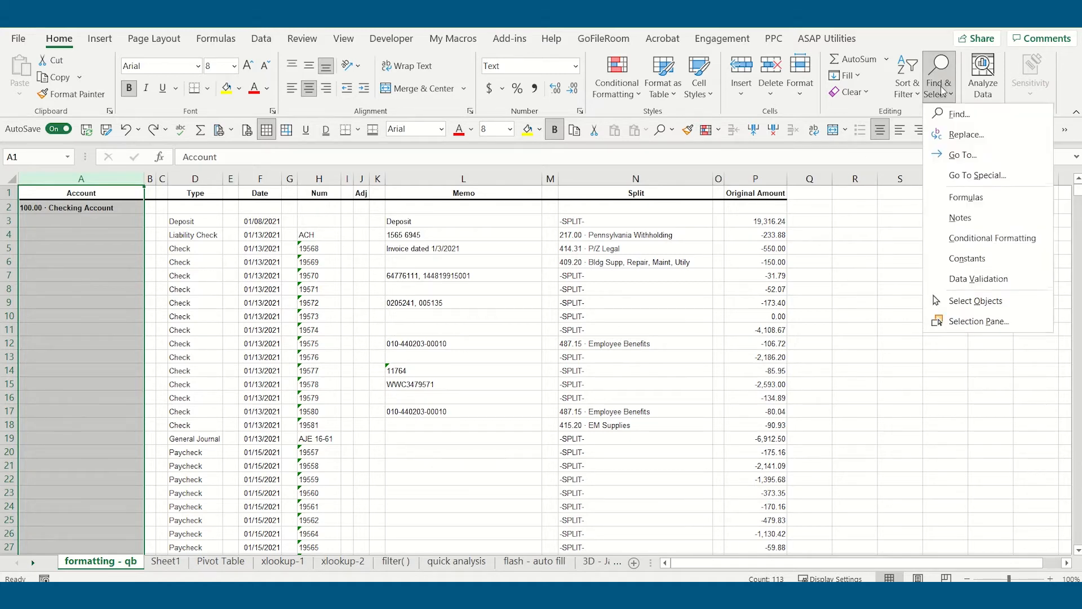
click(979, 175)
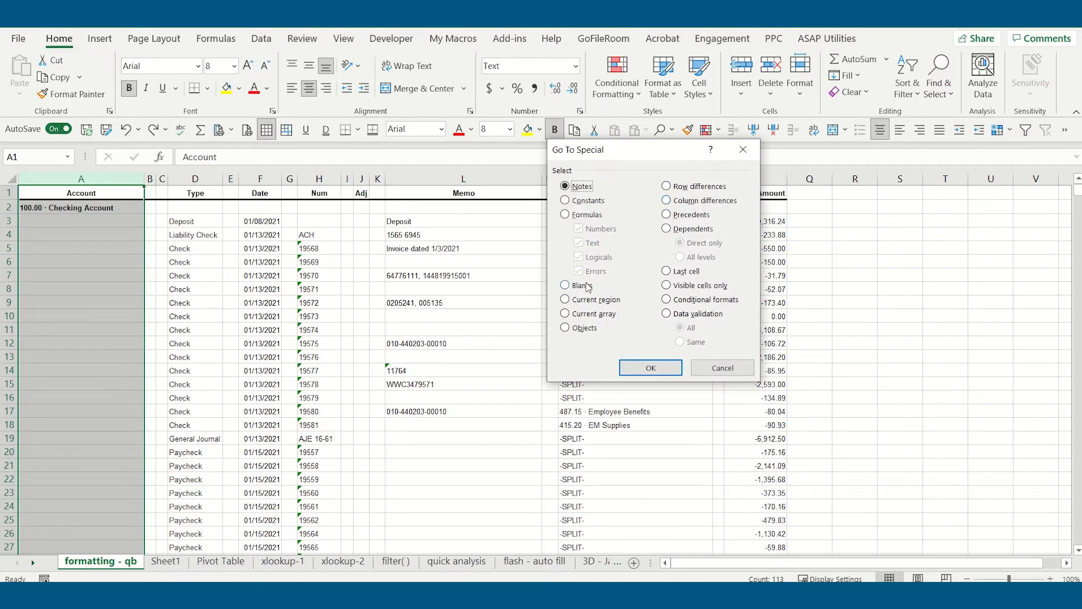
click(586, 286)
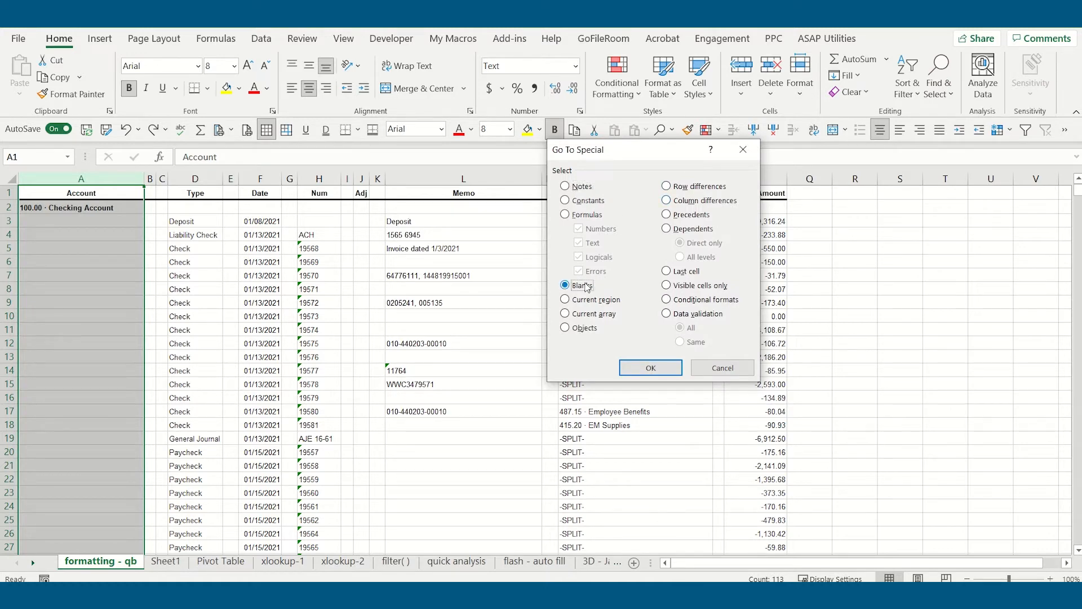
click(651, 367)
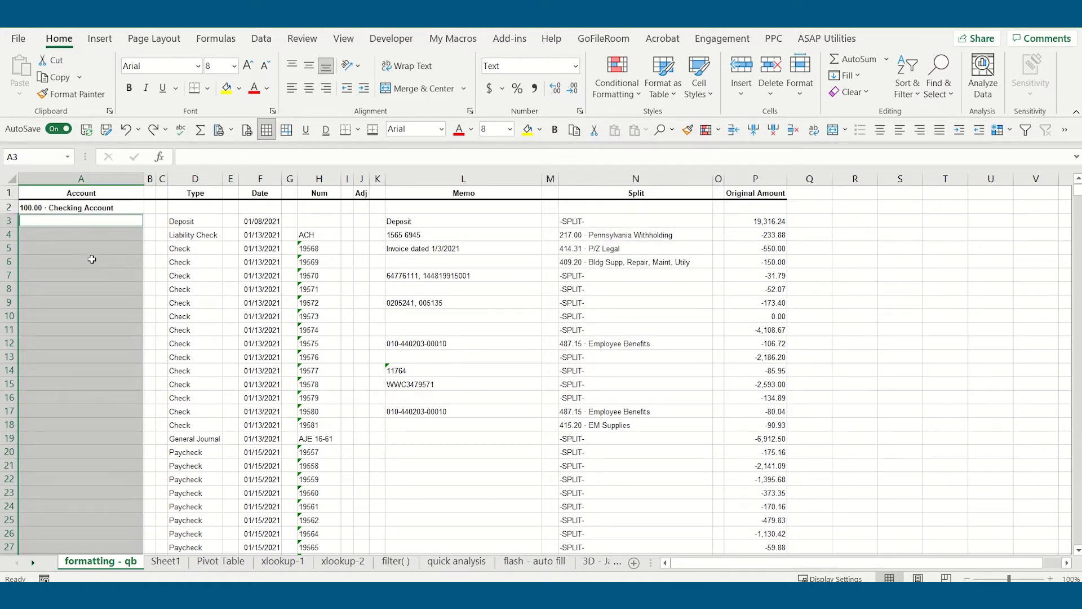
- Set the selected blank cells to General format and fill them all with the relative formula =A2
click(576, 66)
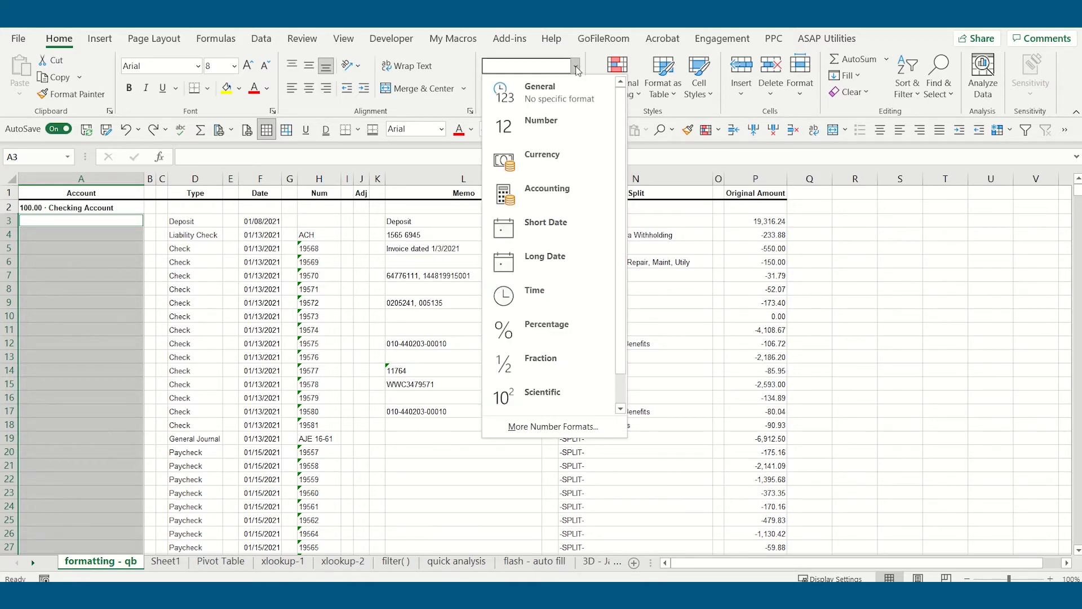
click(543, 97)
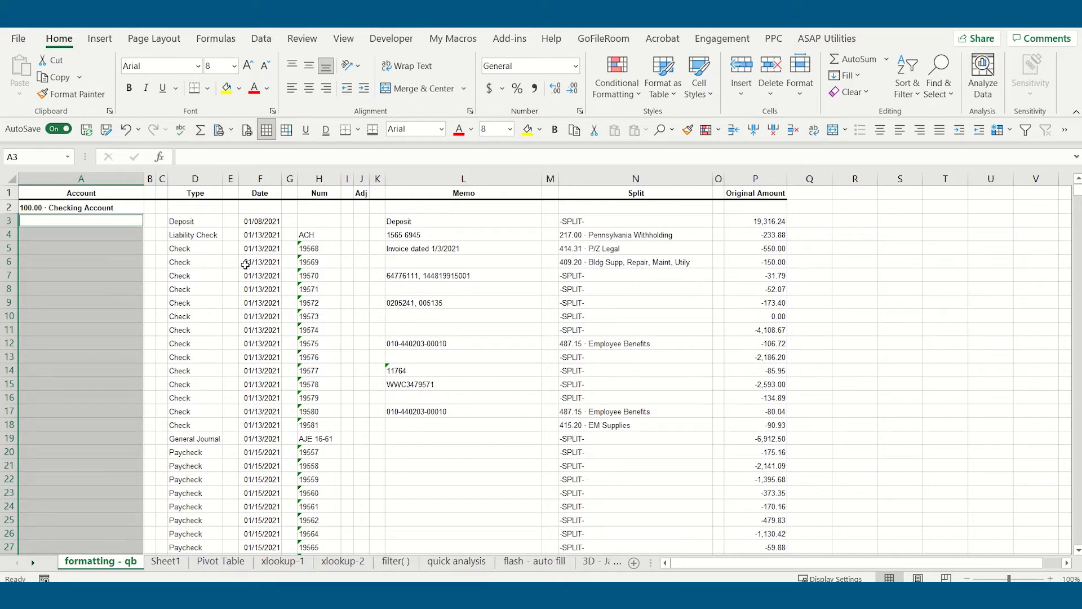
text(=)
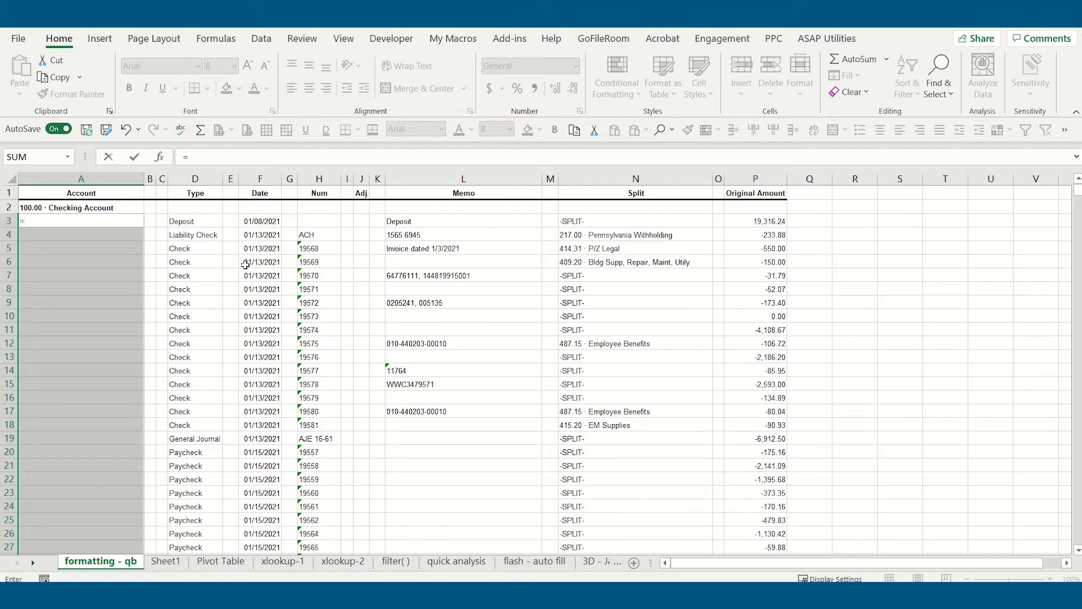
key(Up)
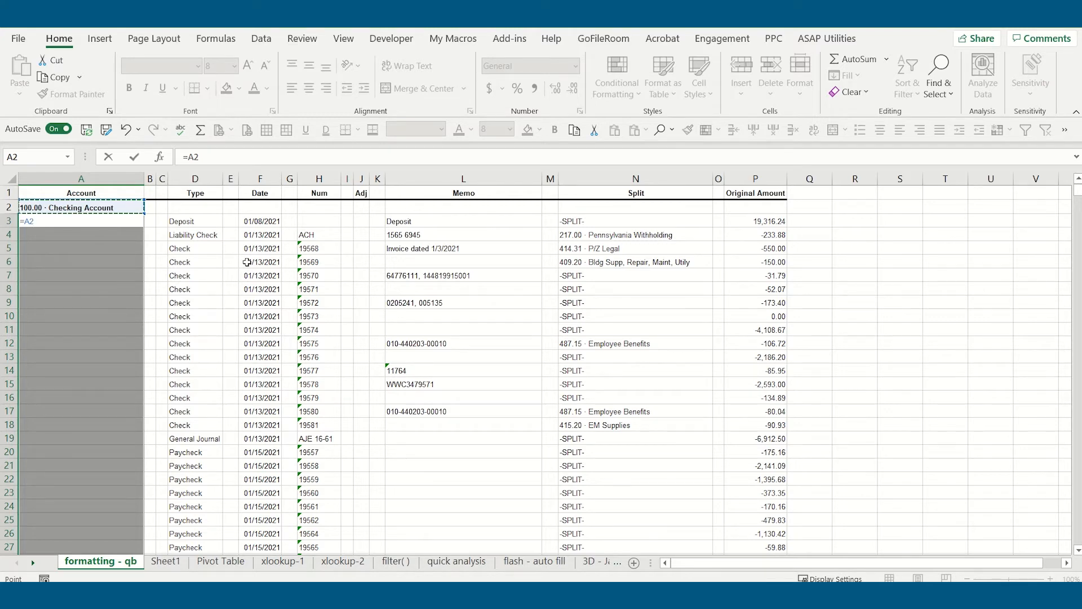
key(ctrl+Return)
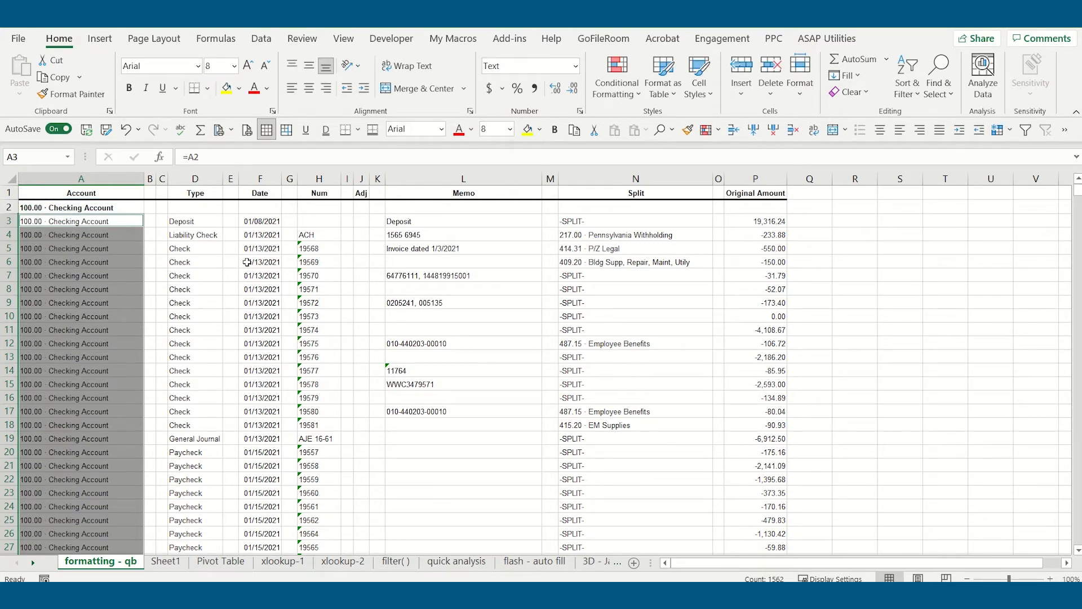
- Examine the filled account names down column A and the formulas in cells A3 and A8
scroll(135, 306, down, 12)
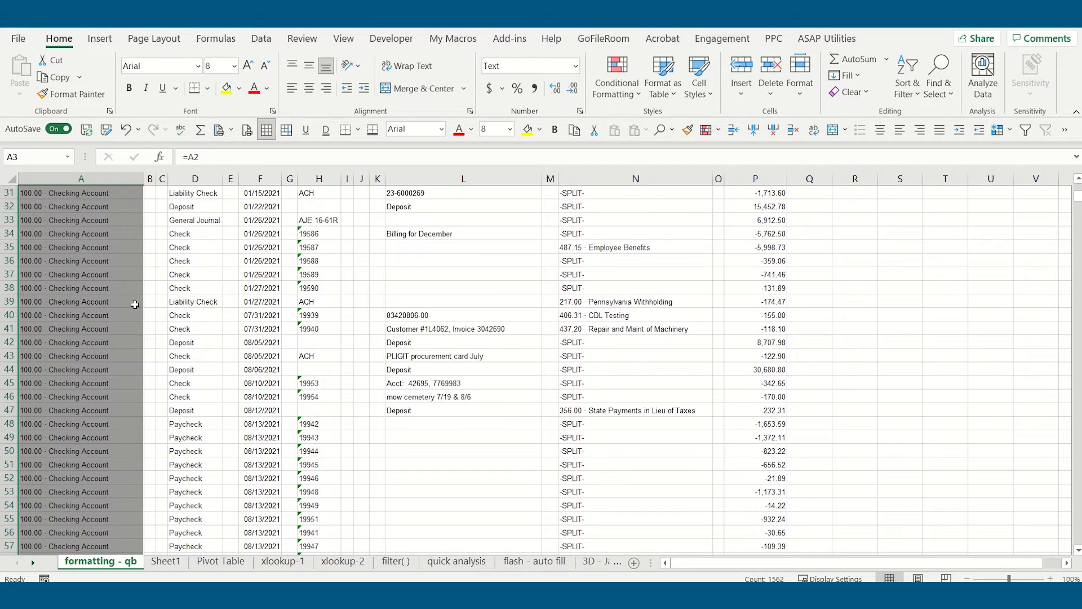
scroll(135, 306, down, 4)
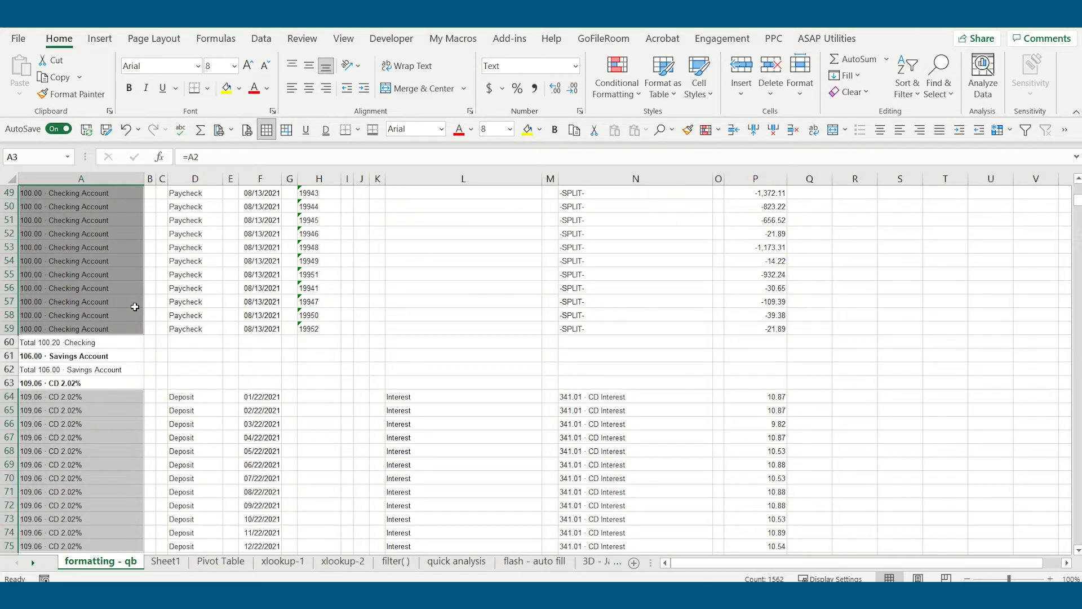
scroll(136, 306, down, 1)
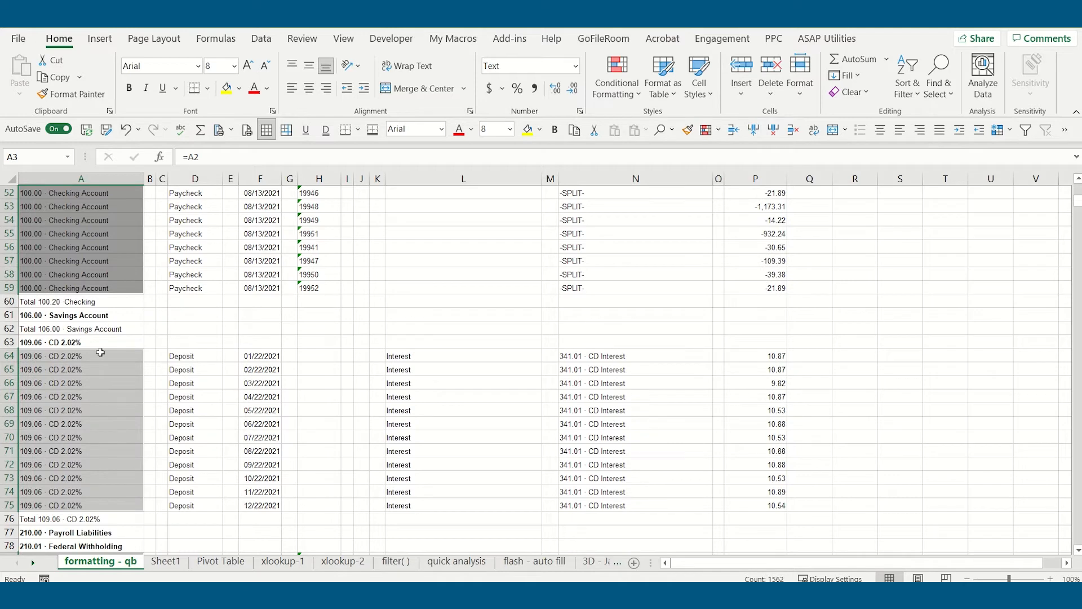
scroll(101, 380, down, 2)
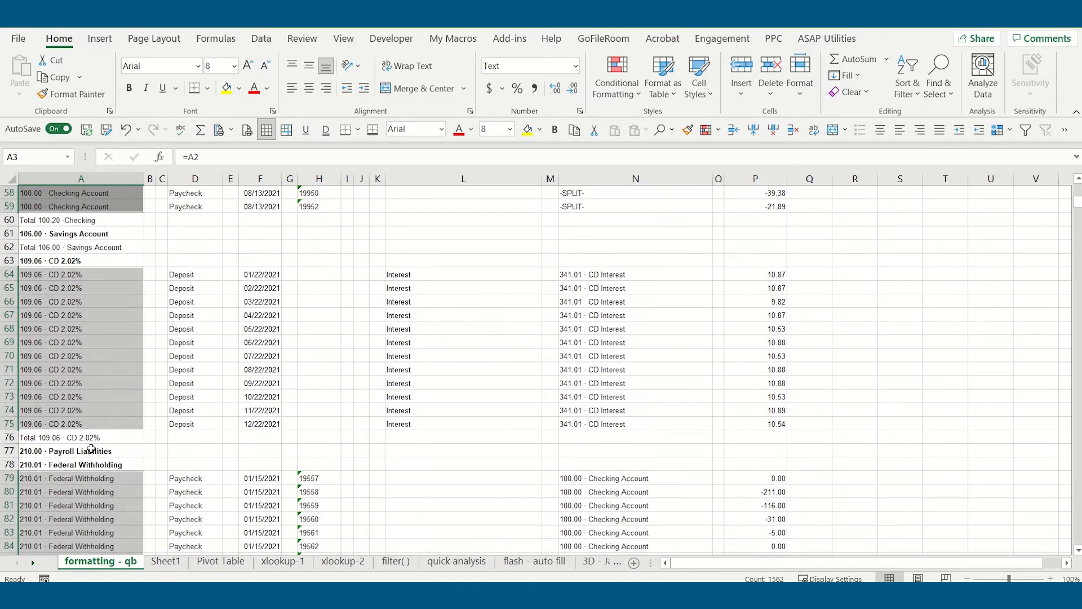
scroll(115, 428, up, 19)
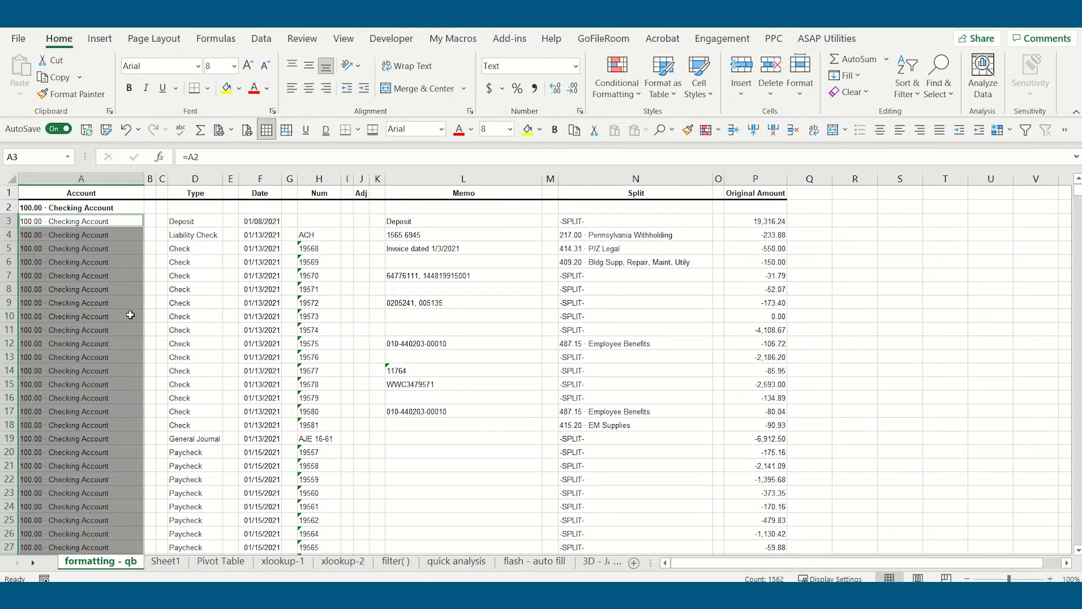
click(105, 218)
click(103, 289)
click(113, 221)
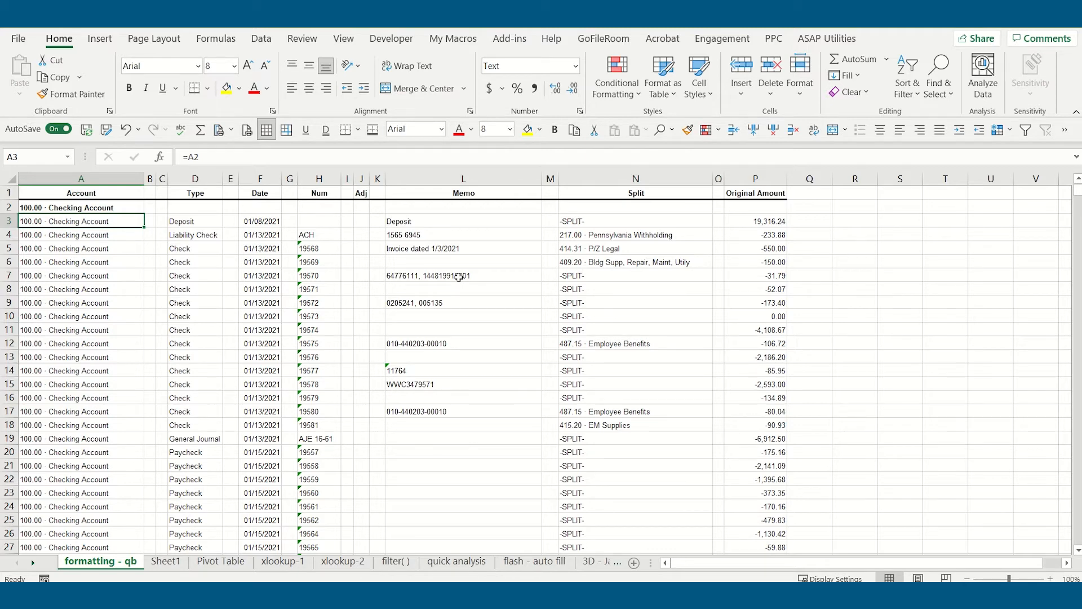
- Clear cell A2 to test how the formulas below depend on it, and undo the deletion
click(135, 208)
key(Delete)
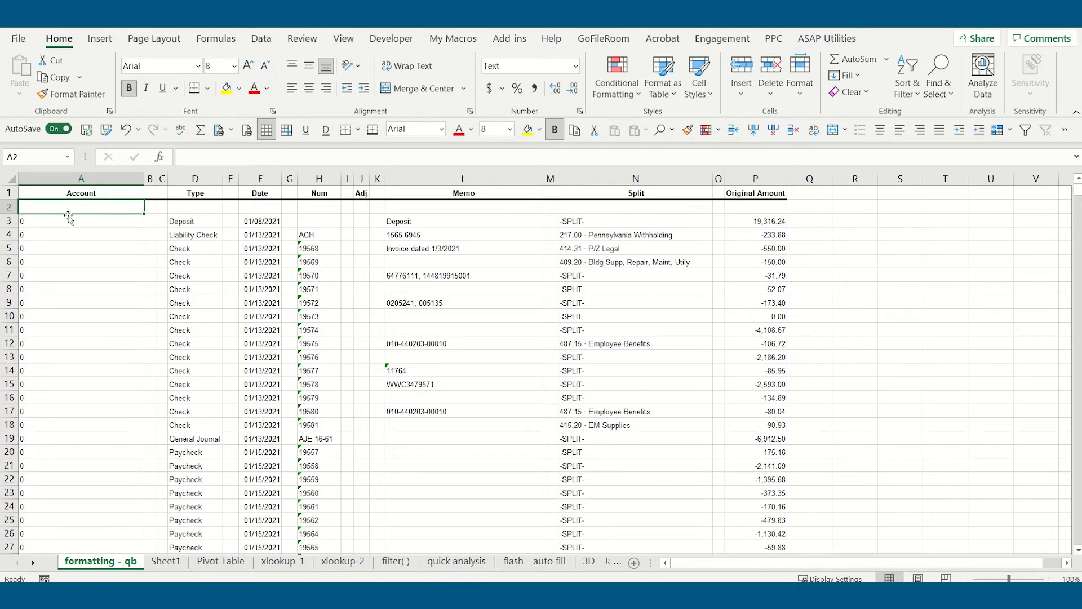
scroll(43, 466, down, 6)
scroll(55, 446, up, 6)
click(125, 130)
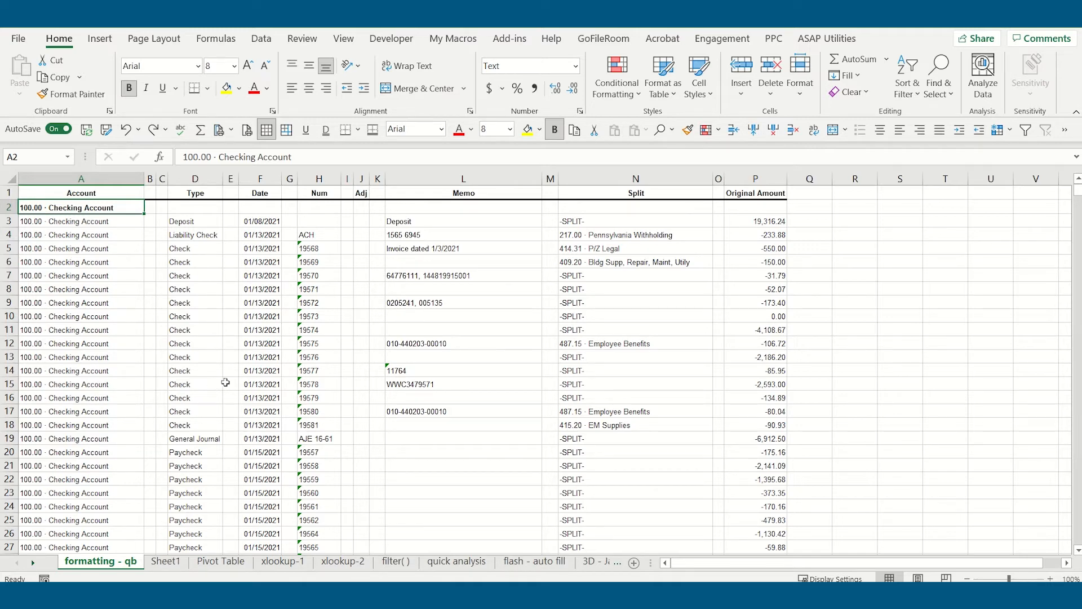
- Copy column A and paste it over itself as values with Paste Special to replace the formulas
click(119, 179)
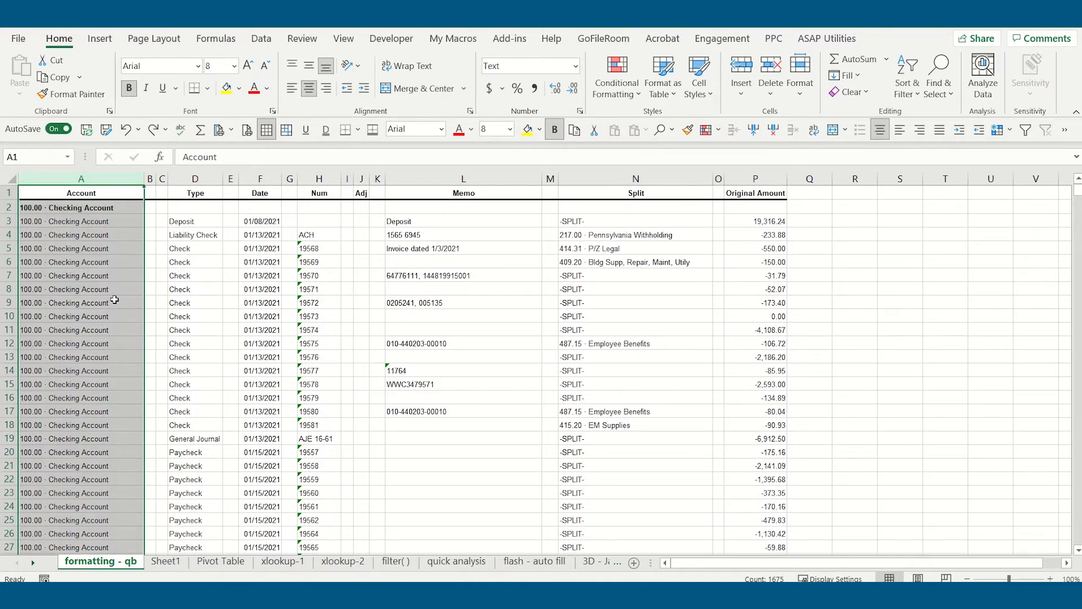
click(50, 79)
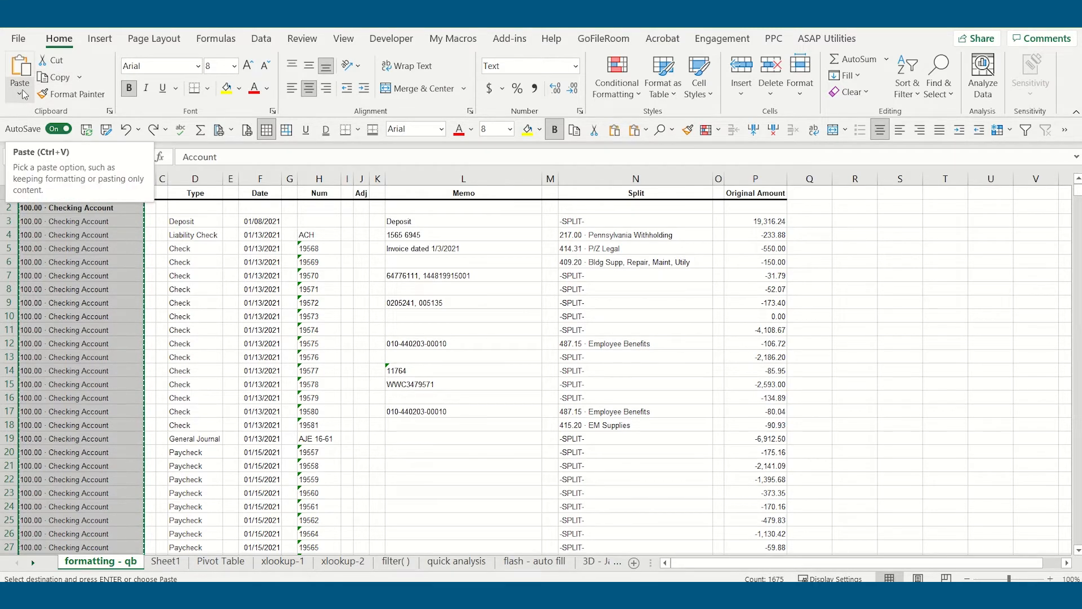
click(22, 95)
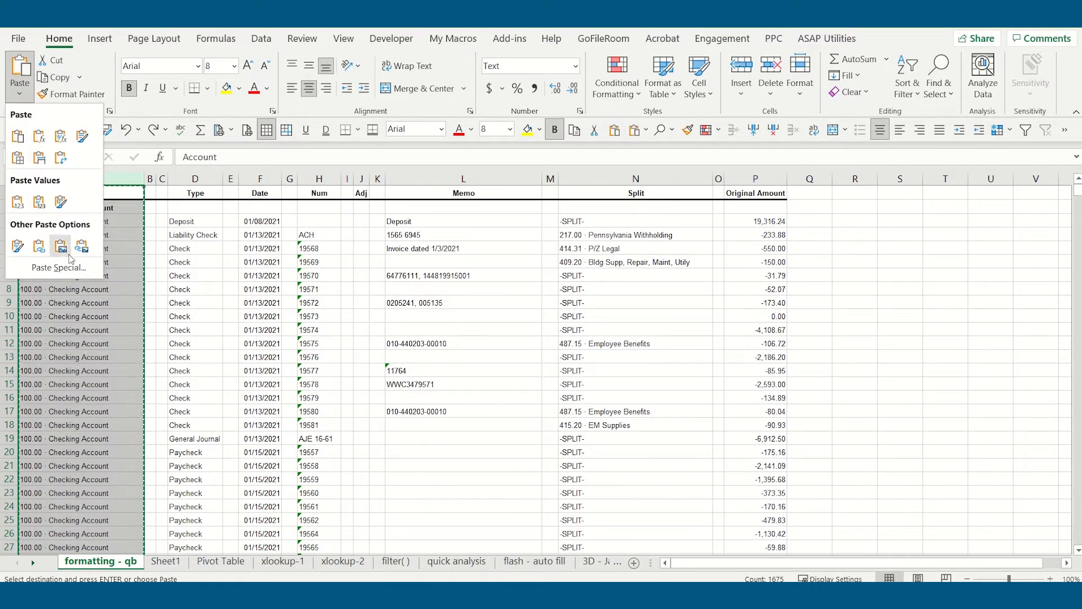
click(82, 269)
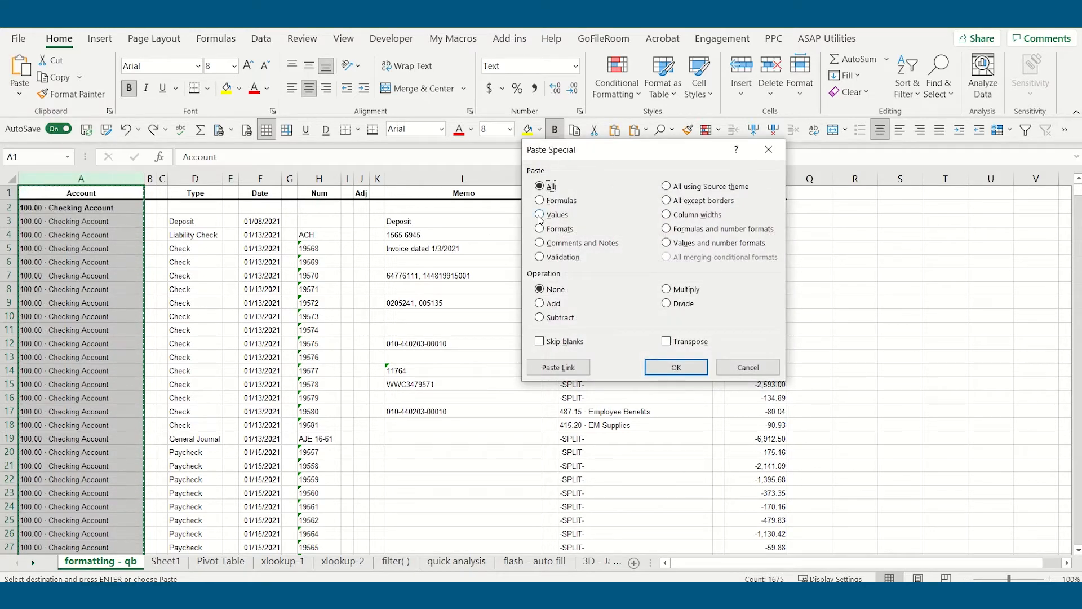
click(557, 216)
click(672, 368)
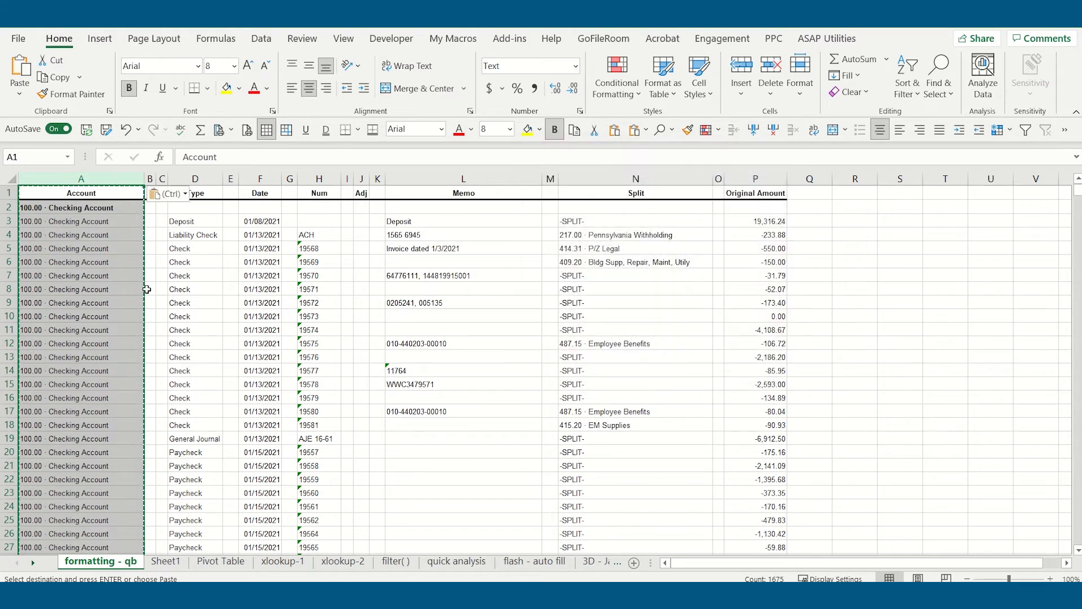
- Delete the contents of cell A2 to check that the pasted account values below no longer rely on it, and restore the cell
click(96, 223)
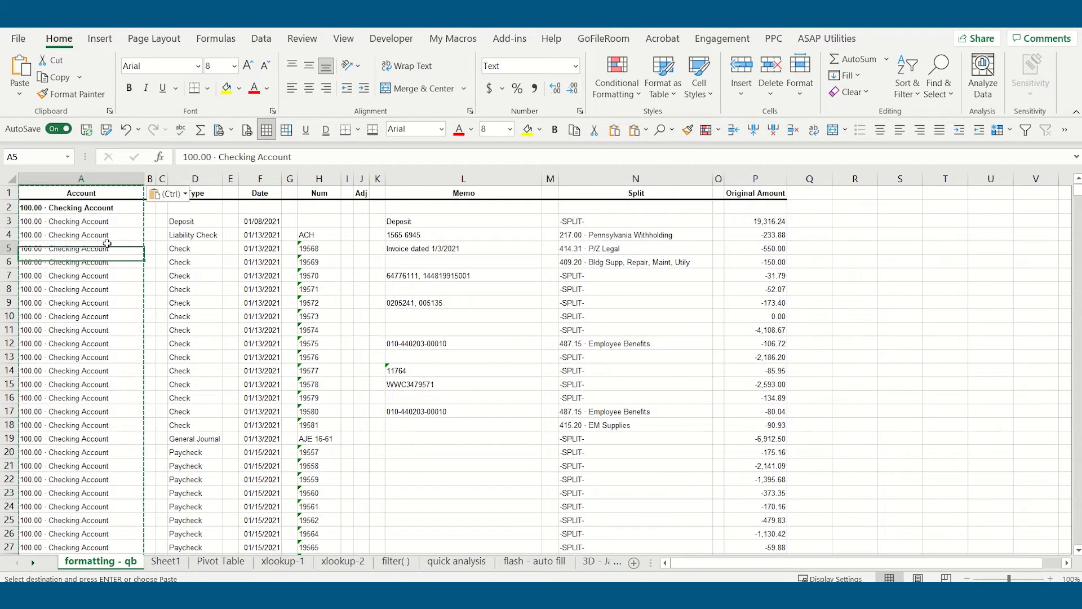
click(106, 208)
key(Delete)
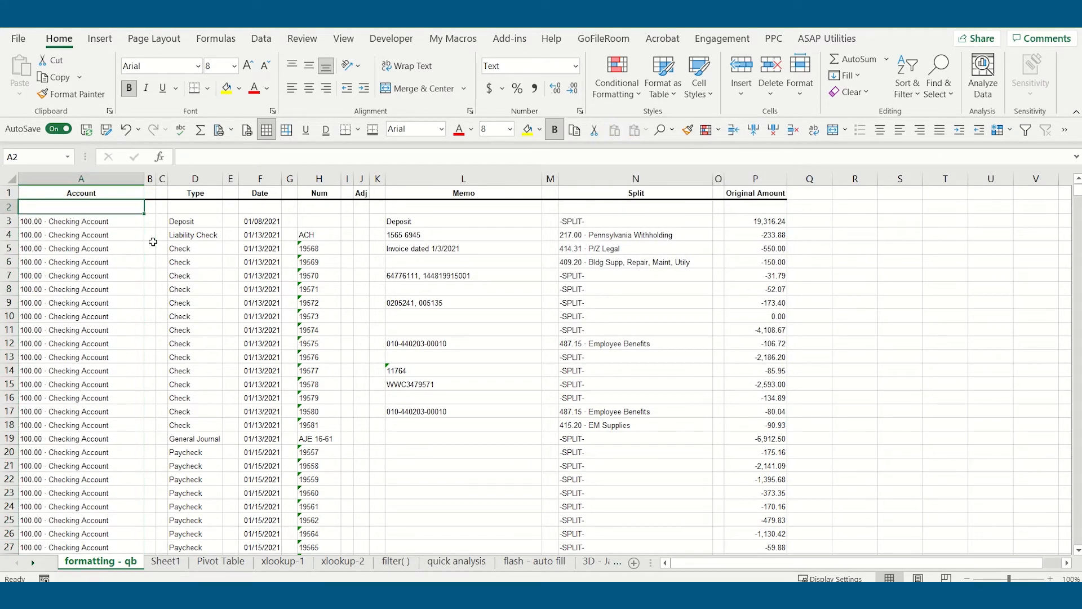
key(Down)
key(Down)
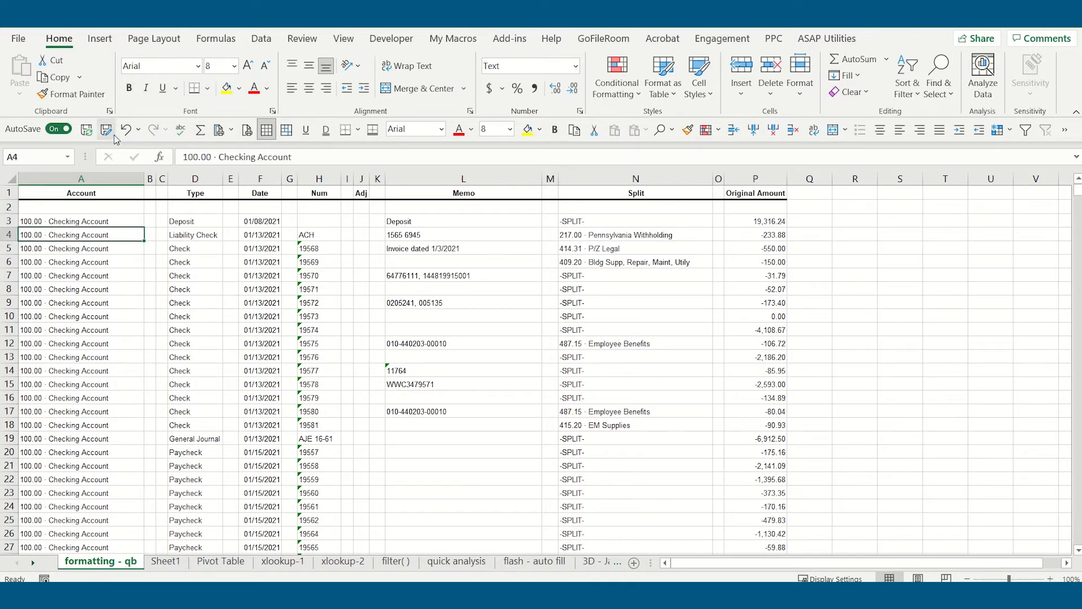
click(125, 130)
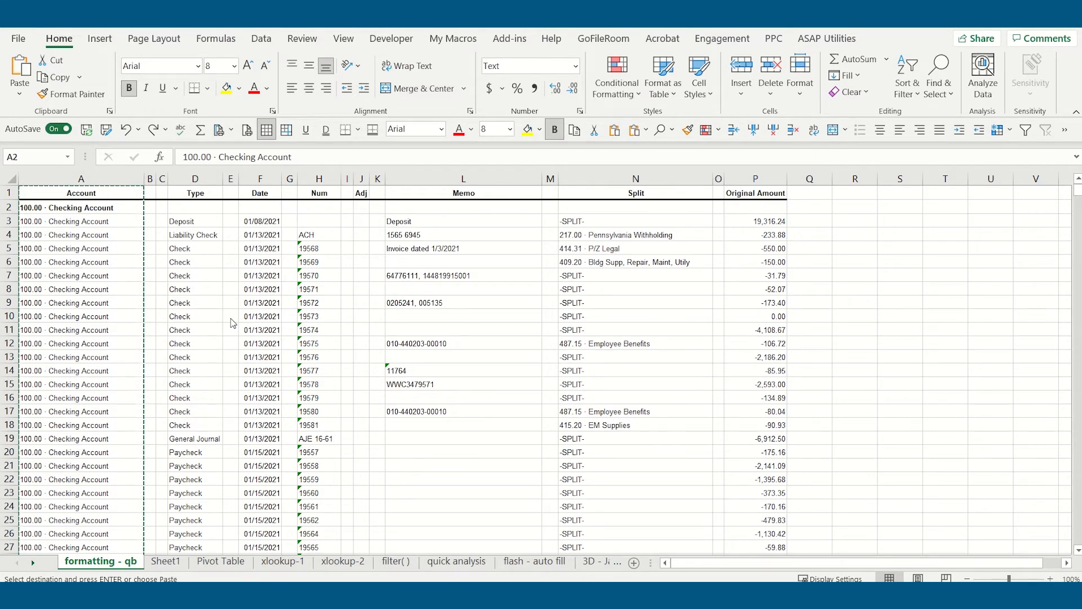
- Delete the blank spacer columns B, C, E, G, I, K, M and O from the ledger sheet
click(151, 178)
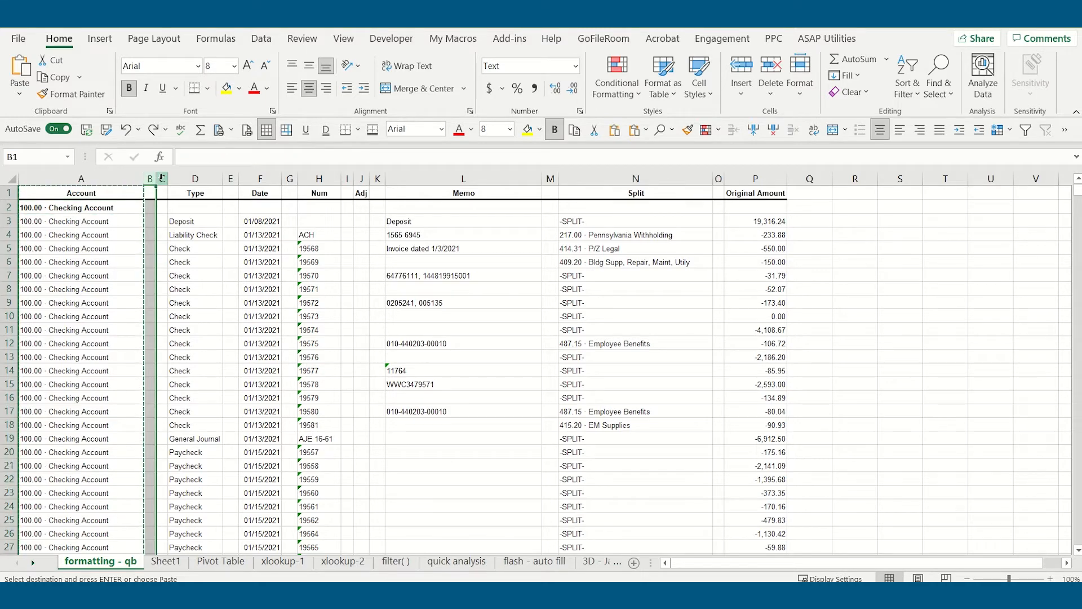
click(162, 178)
click(232, 178)
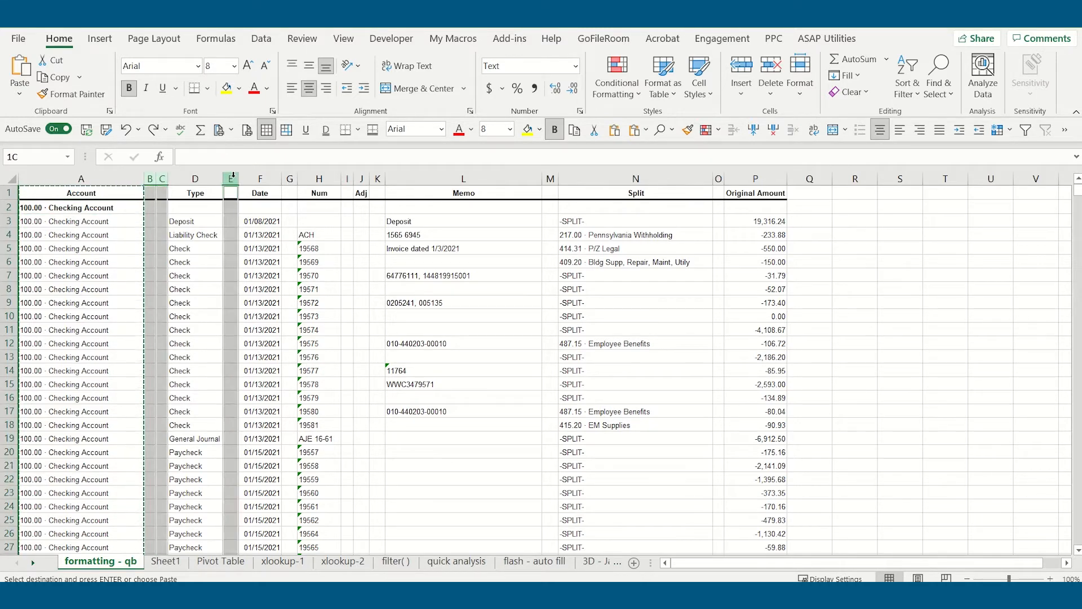
ctrl+click(291, 179)
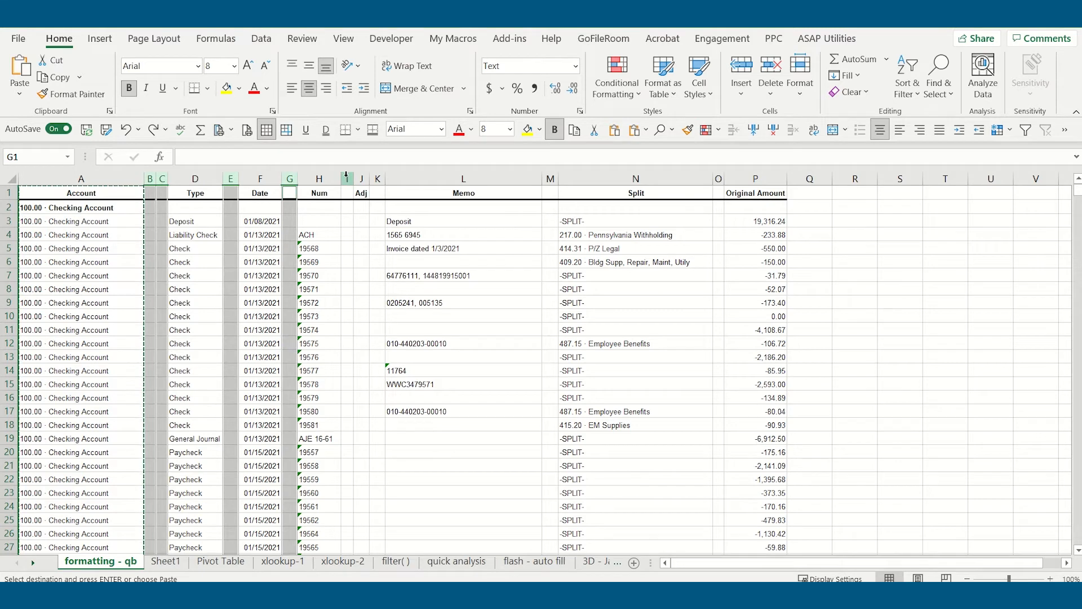
ctrl+click(346, 178)
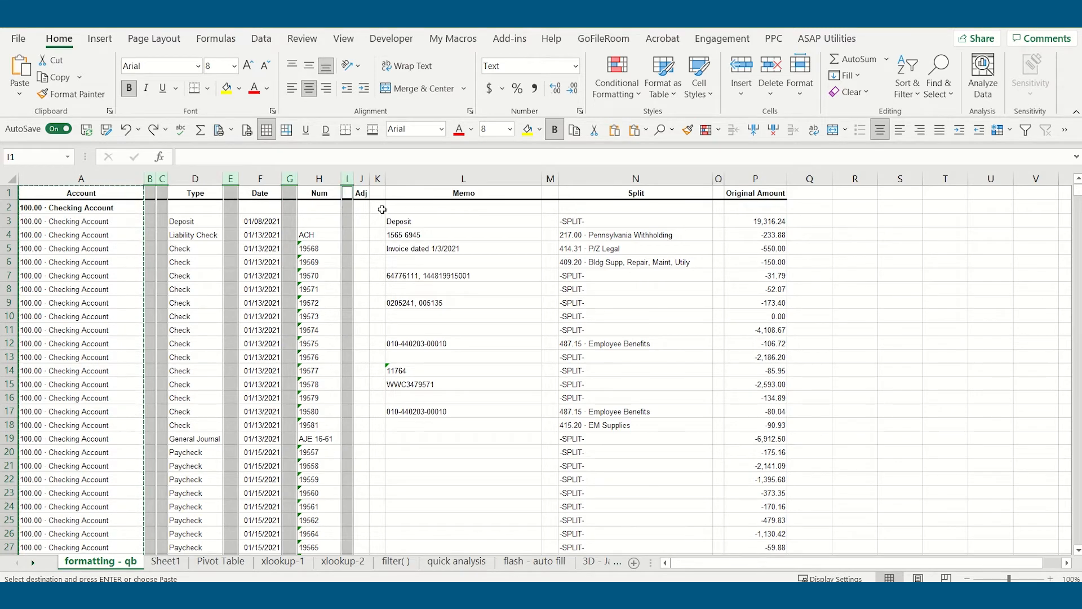
ctrl+click(378, 178)
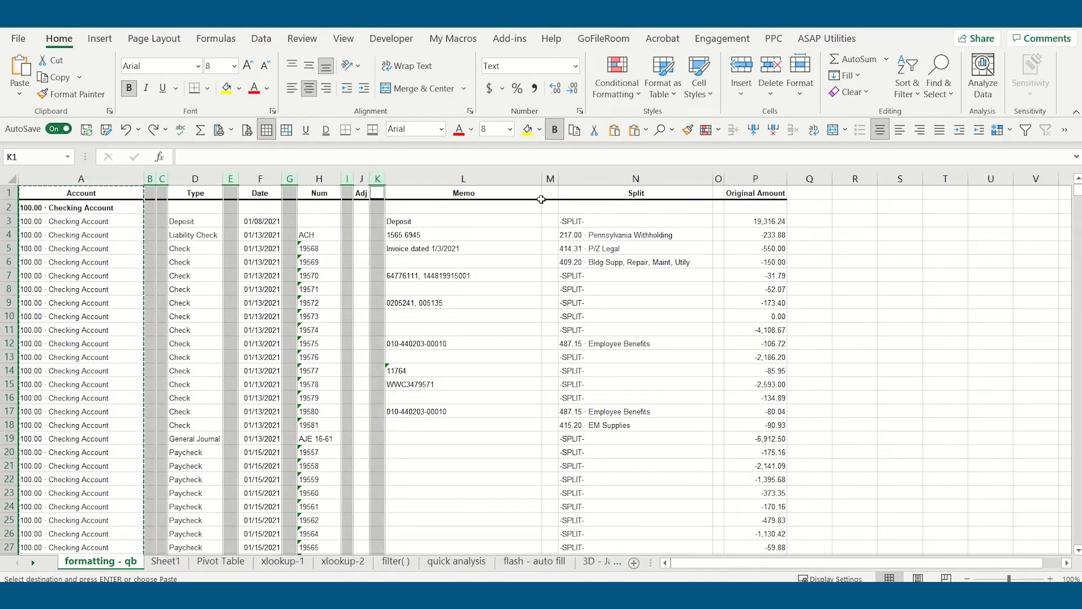
ctrl+click(550, 178)
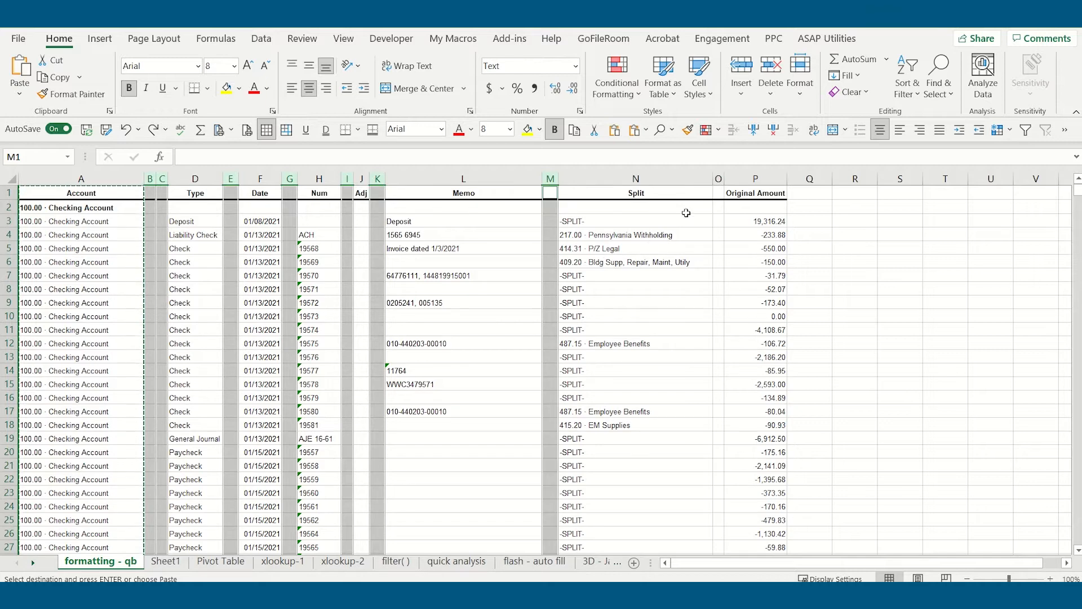
ctrl+click(719, 179)
right_click(718, 179)
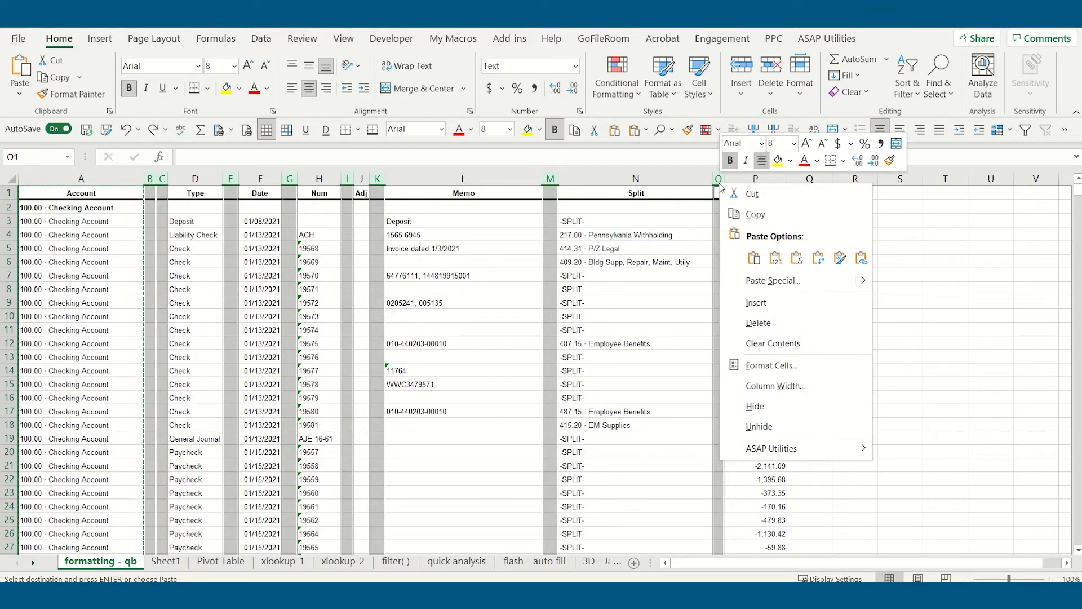
click(770, 319)
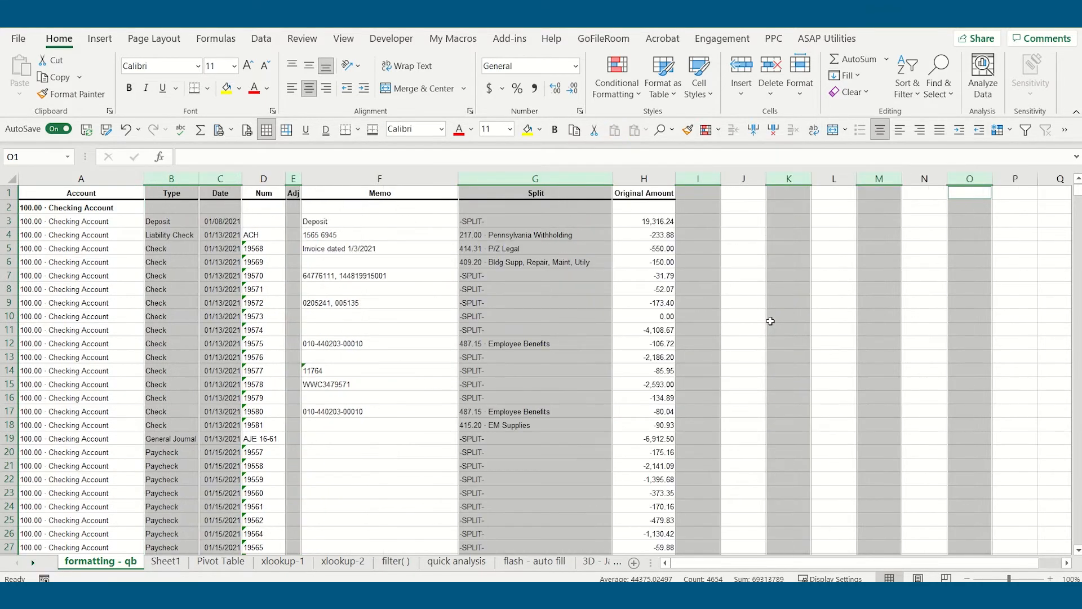
click(747, 234)
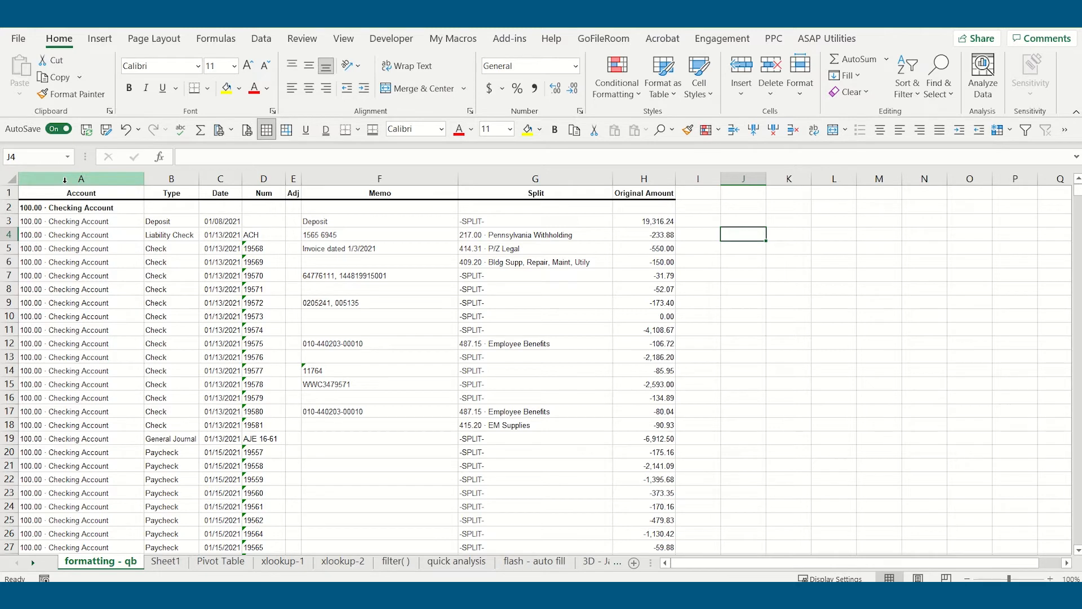
- Add filters to the header row from Account through Original Amount (A1:H1)
drag(54, 192, 665, 192)
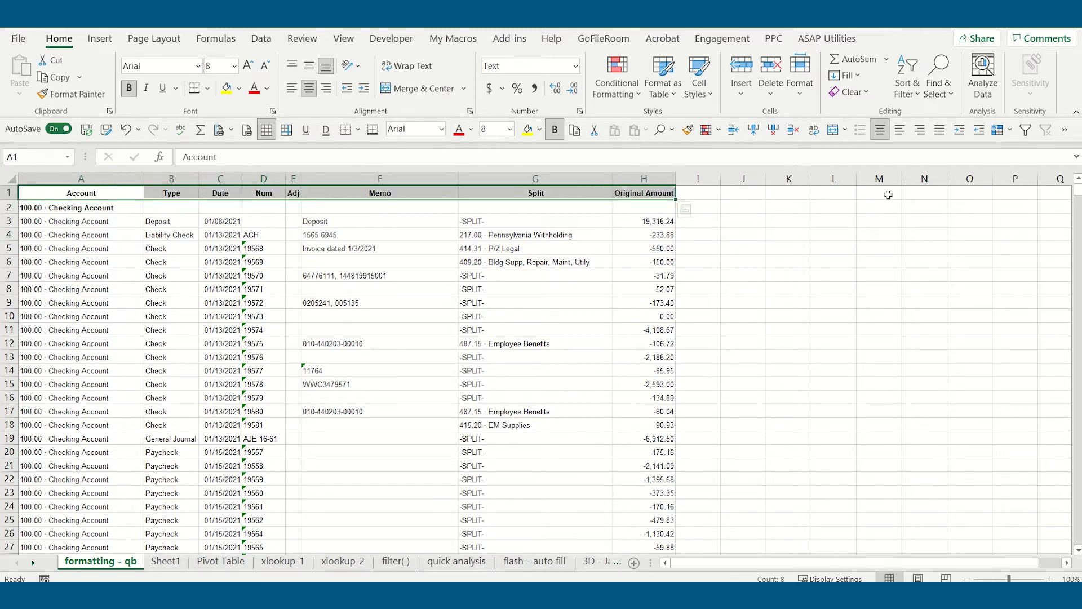
click(1025, 130)
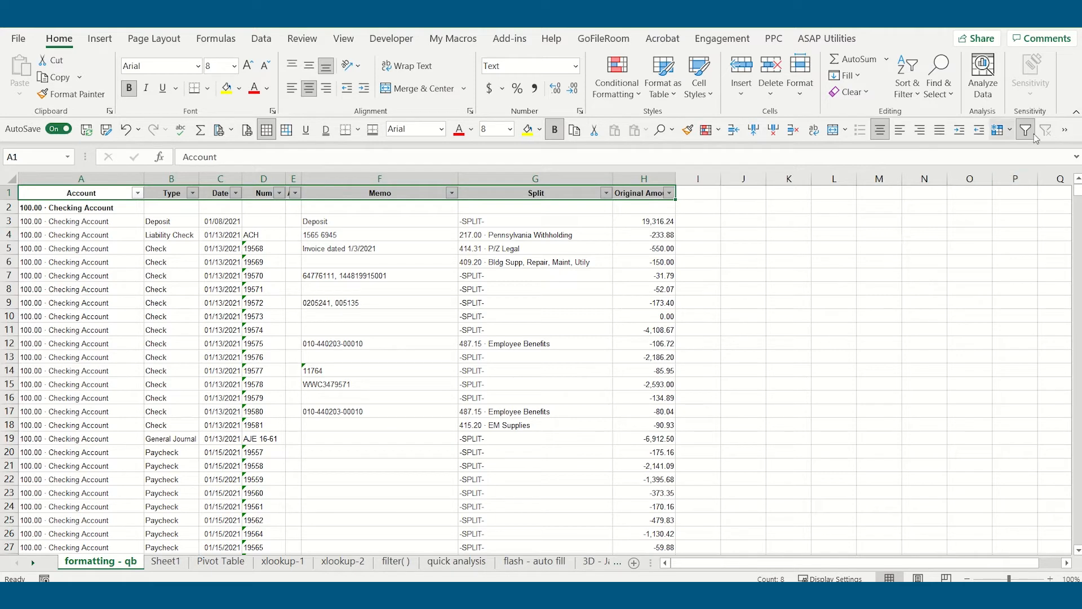
click(756, 237)
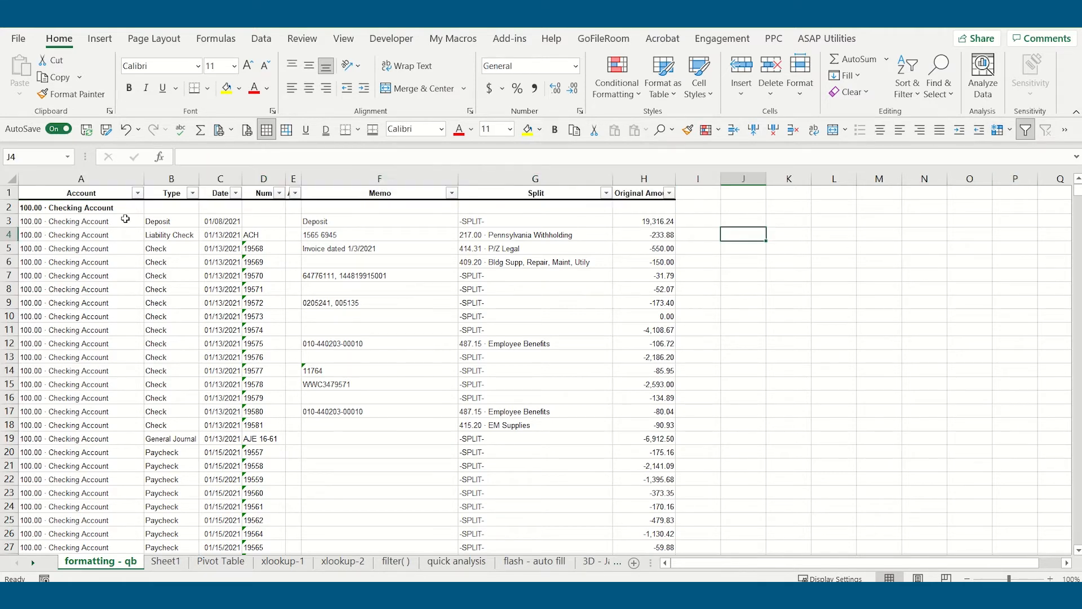
click(236, 193)
click(236, 194)
click(452, 194)
click(451, 194)
click(606, 194)
click(606, 194)
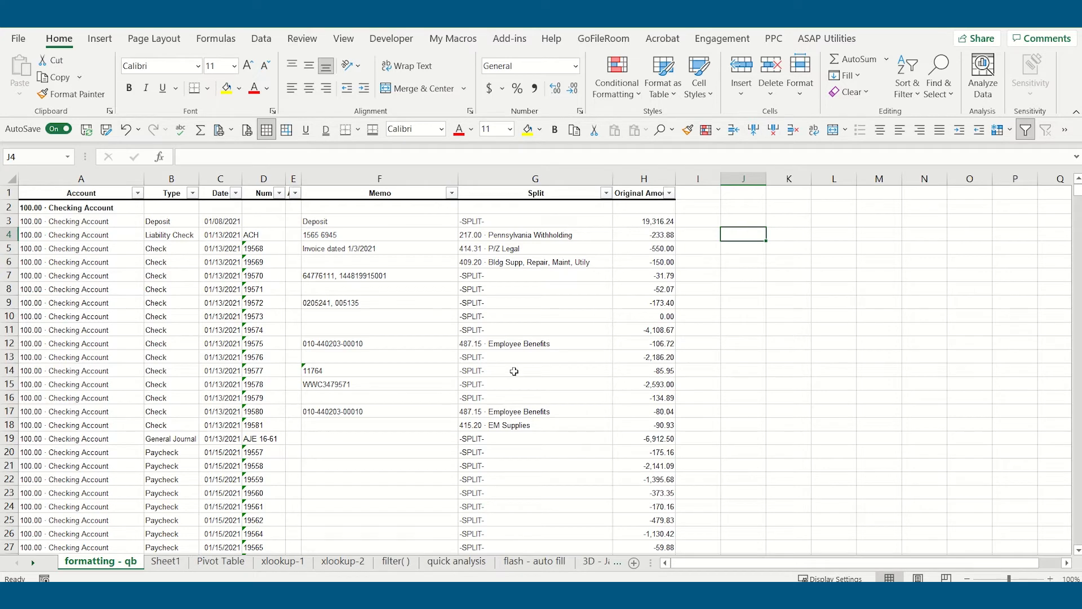
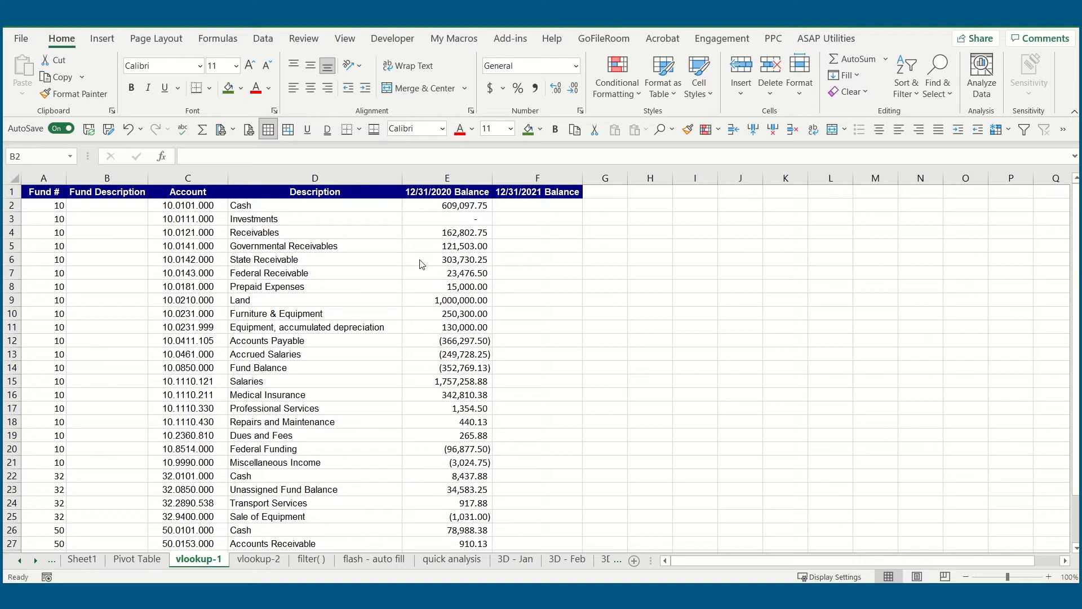
- Compare the empty 12/31/2021 Balance column on the vlookup-1 sheet with the account balances and fund list on vlookup-2
click(532, 242)
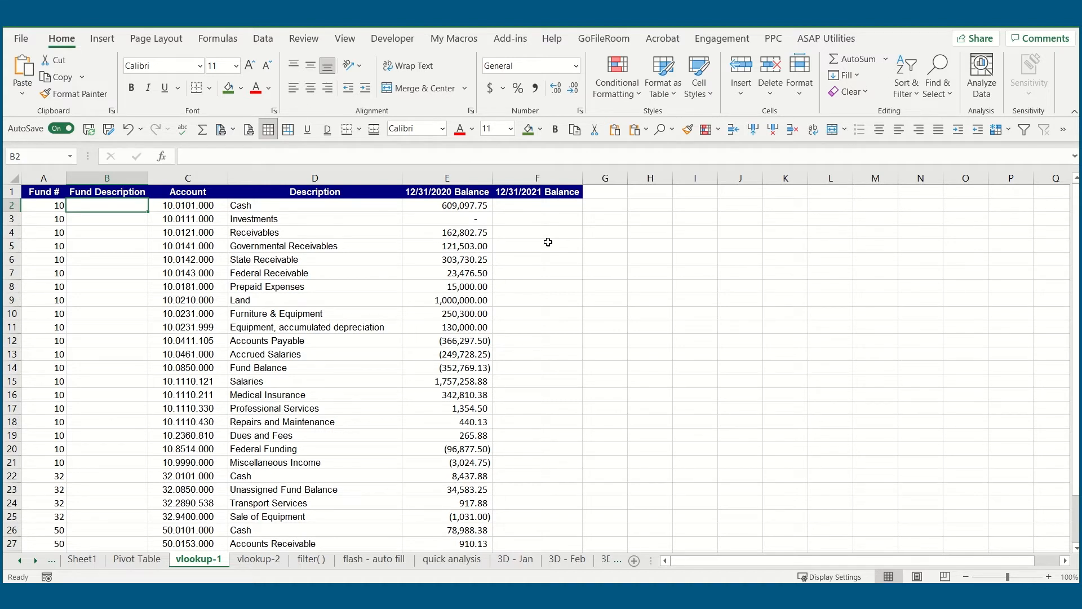
click(547, 205)
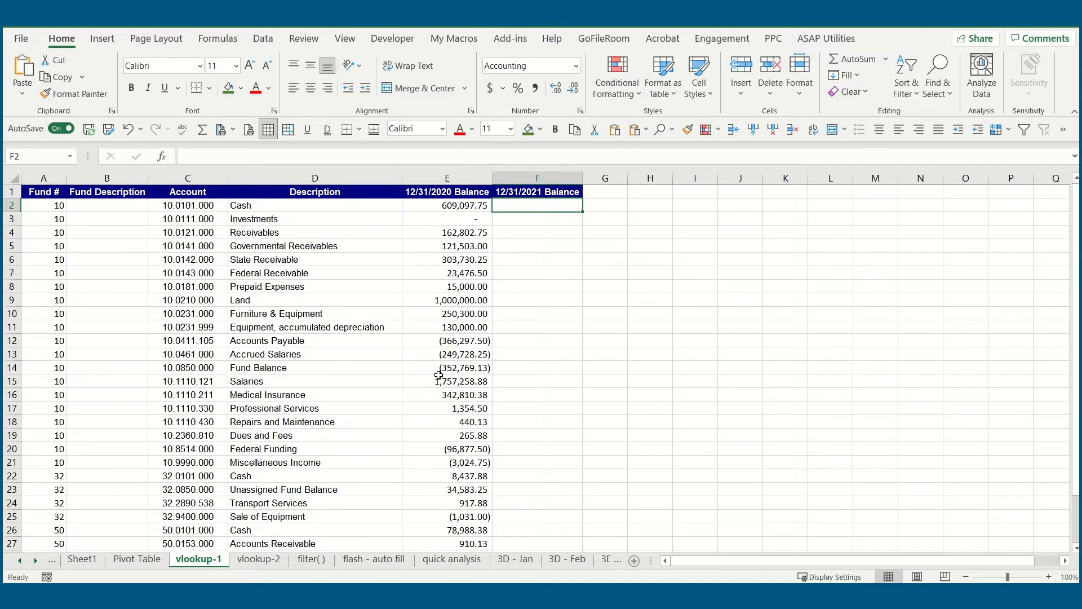
click(274, 563)
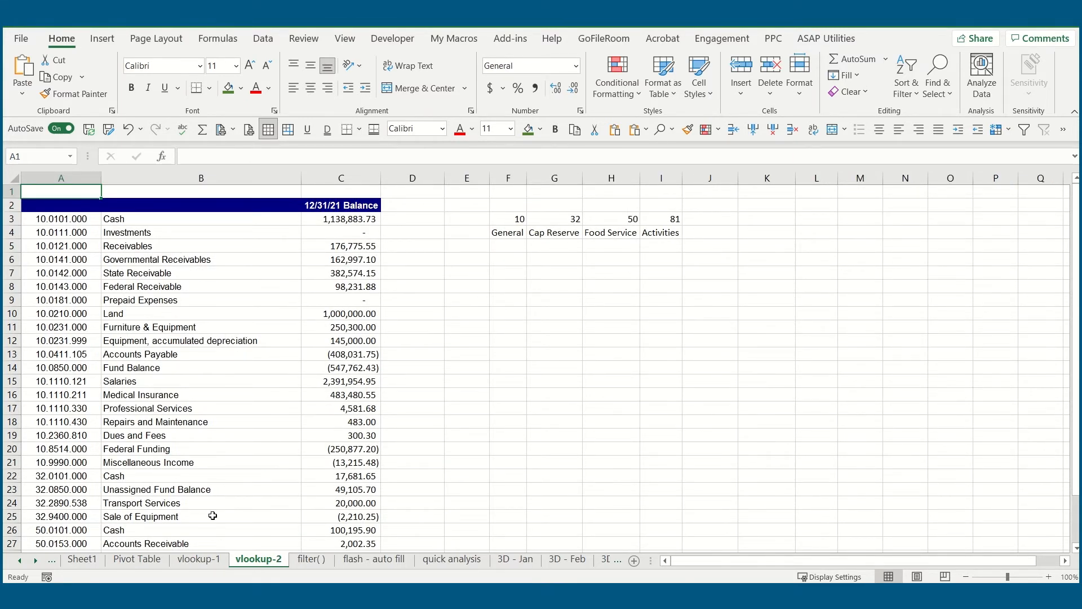
click(216, 560)
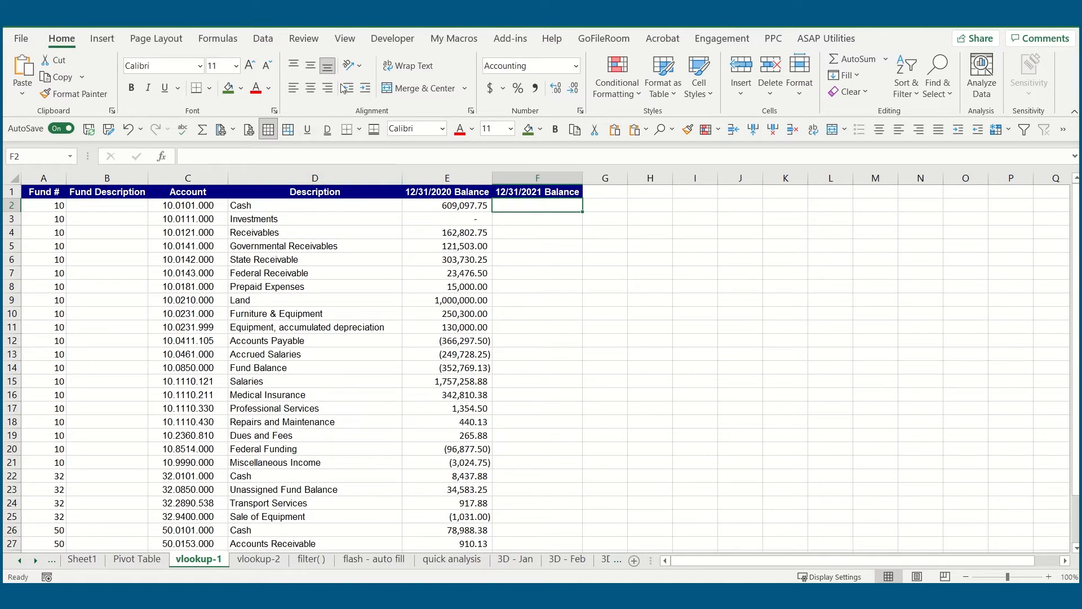
- Open a second window of the workbook and place both side by side, with vlookup-1 in one and vlookup-2 in the other
click(345, 38)
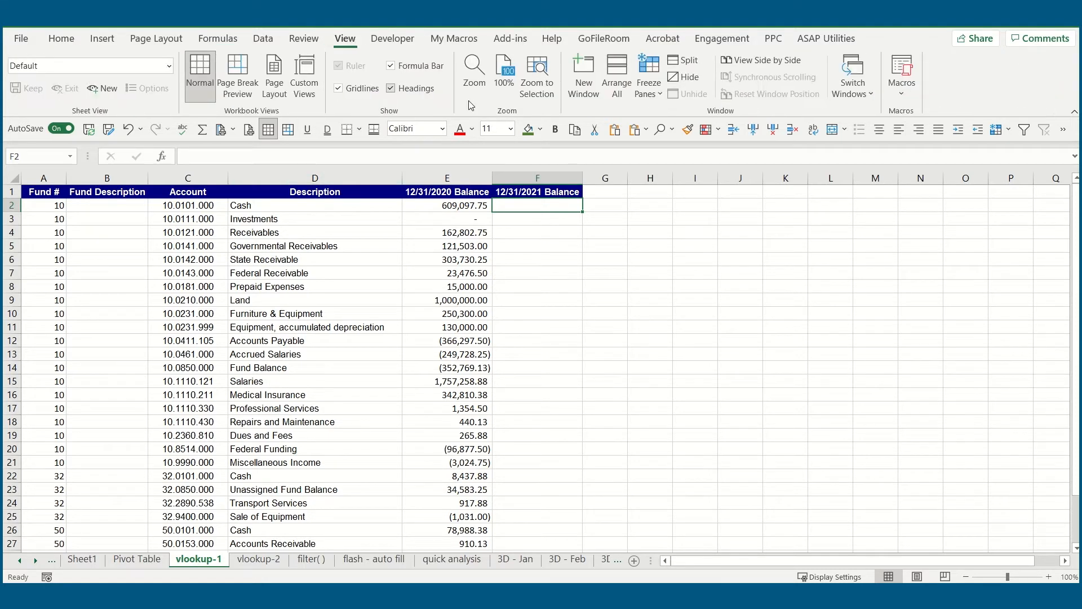
click(586, 73)
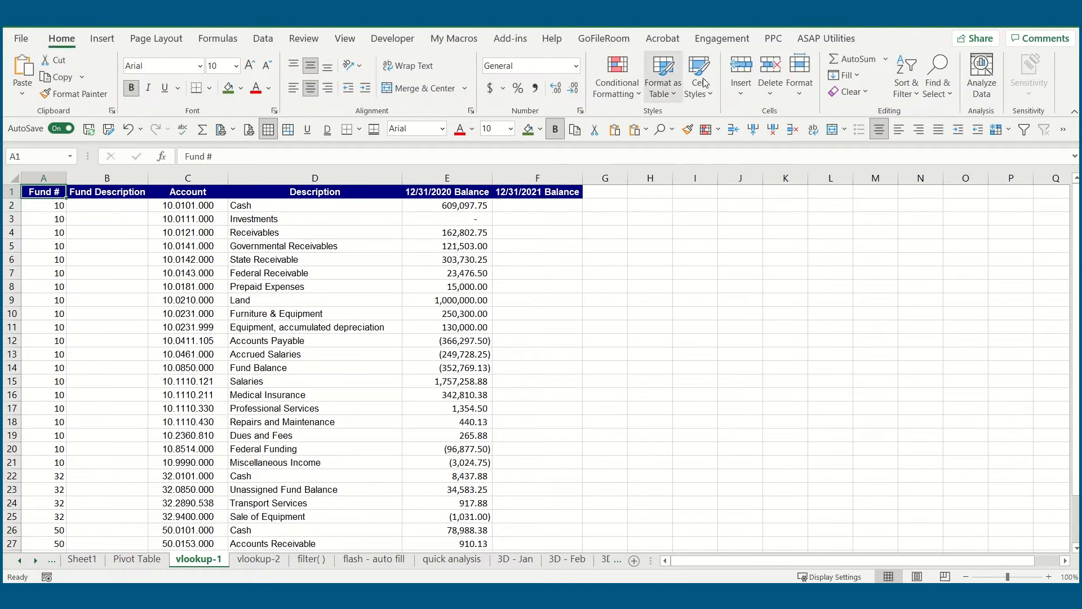
drag(800, 22, 276, 25)
drag(780, 63, 758, 27)
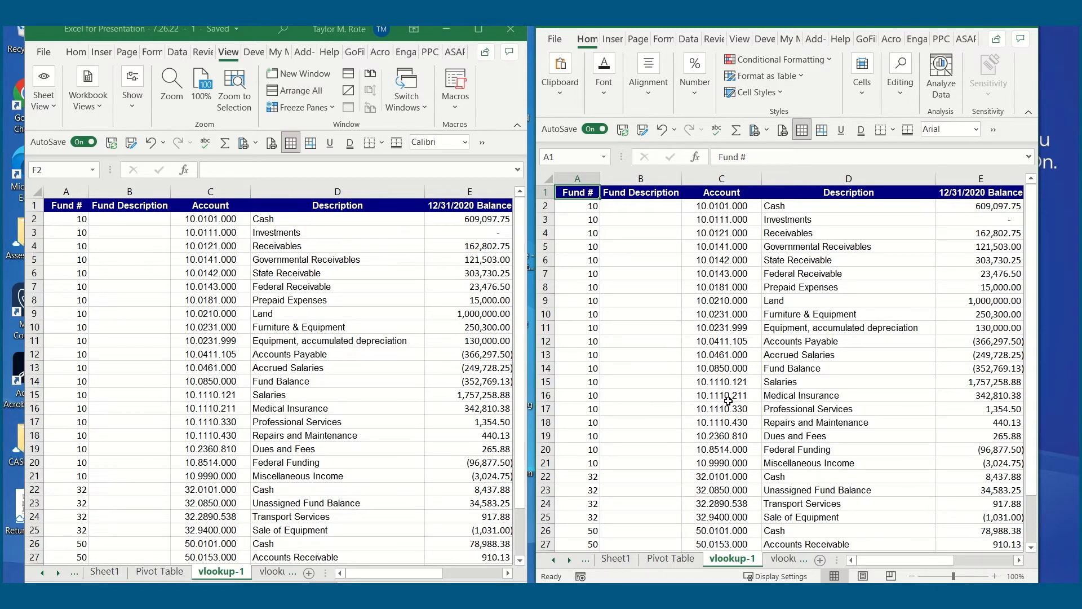
click(780, 559)
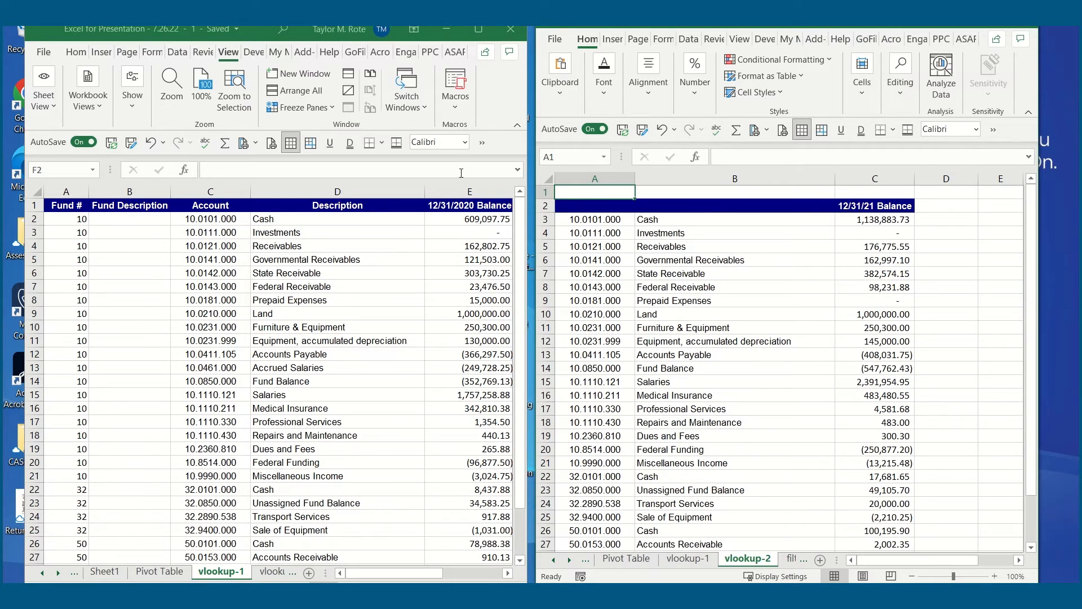
drag(379, 34, 359, 23)
drag(501, 579, 523, 586)
click(431, 345)
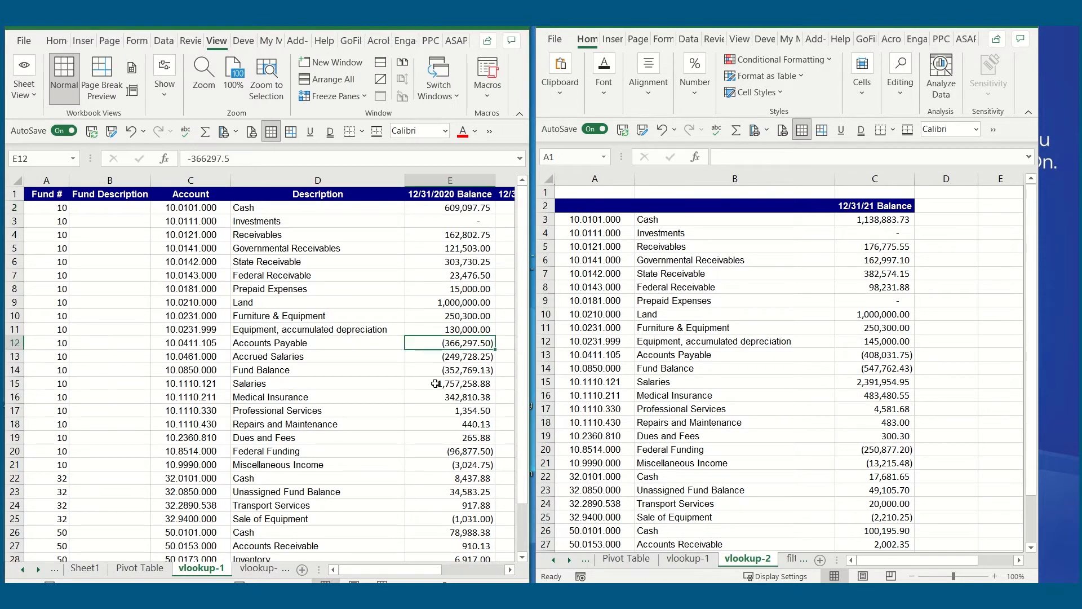
- Begin an XLOOKUP formula in F2 of vlookup-1 with C2 as the lookup value and 'vlookup-2'!A3:A31 as the lookup array
drag(427, 570, 458, 570)
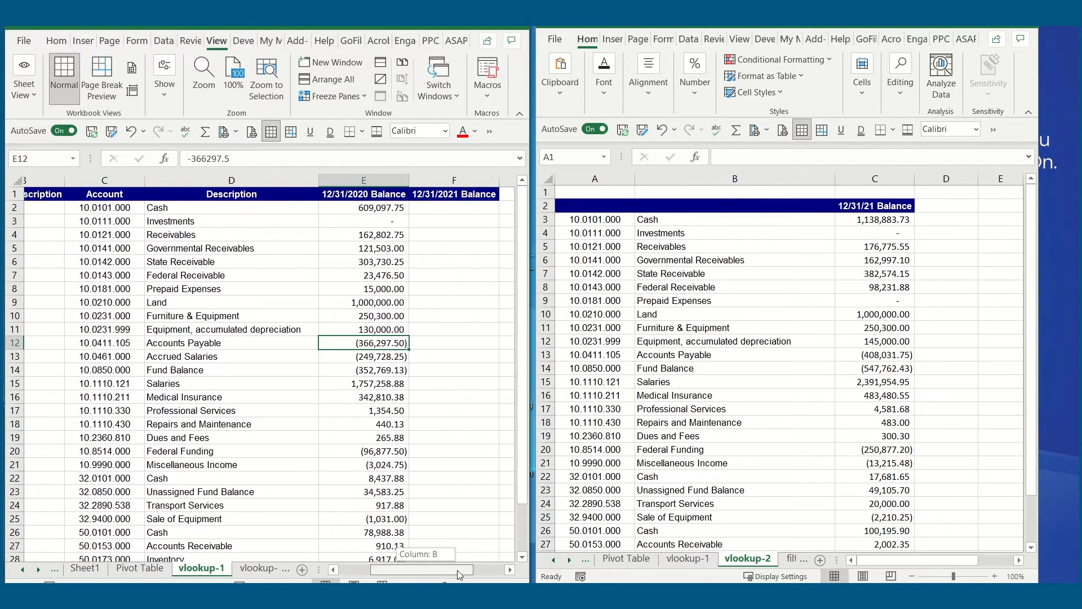
click(425, 208)
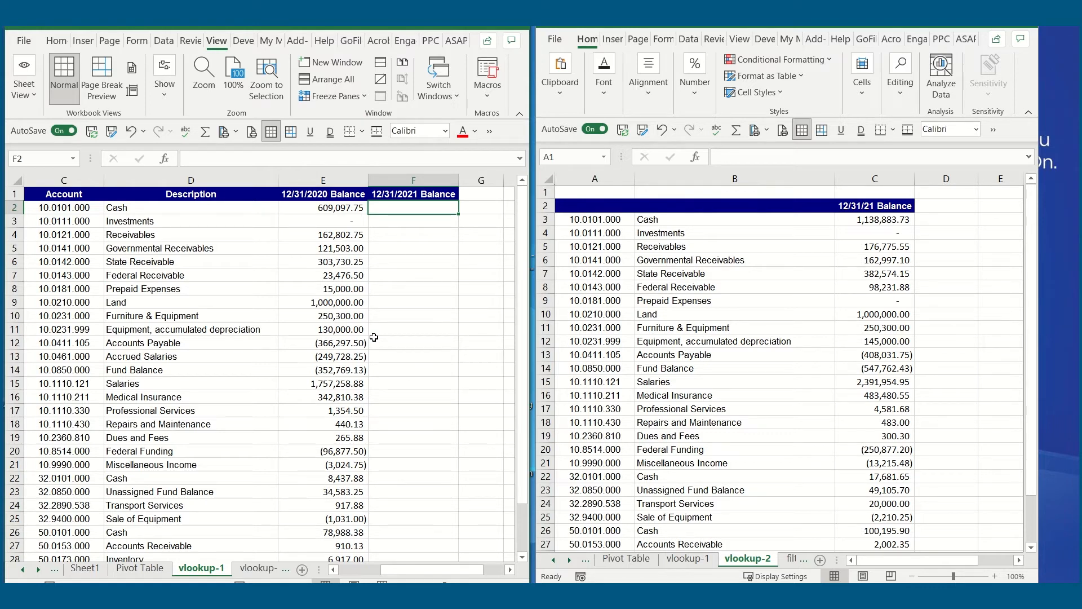
text(=)
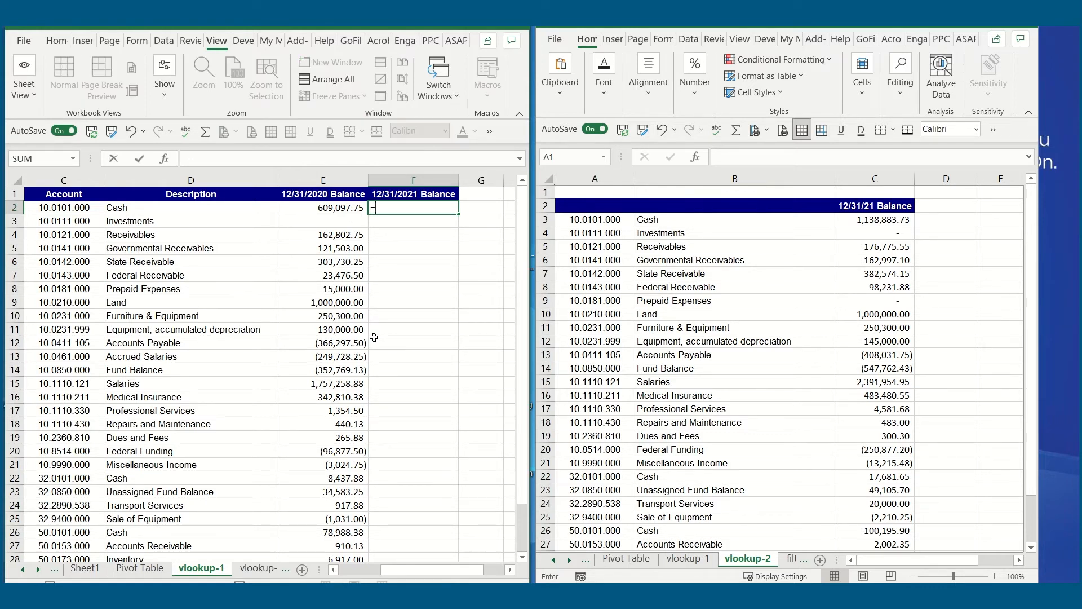
text(xlook)
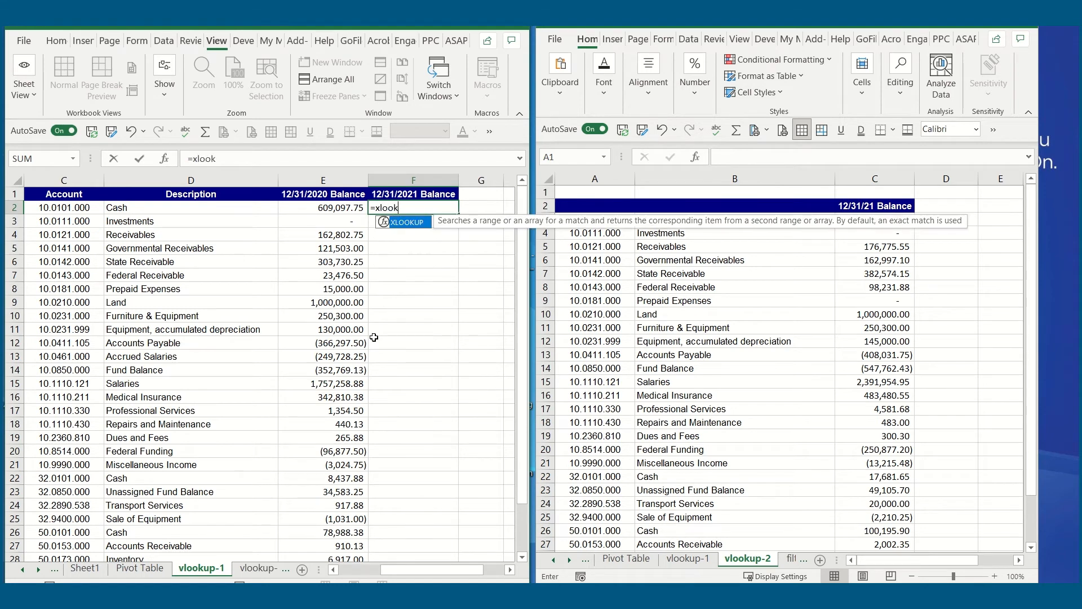
text(up()
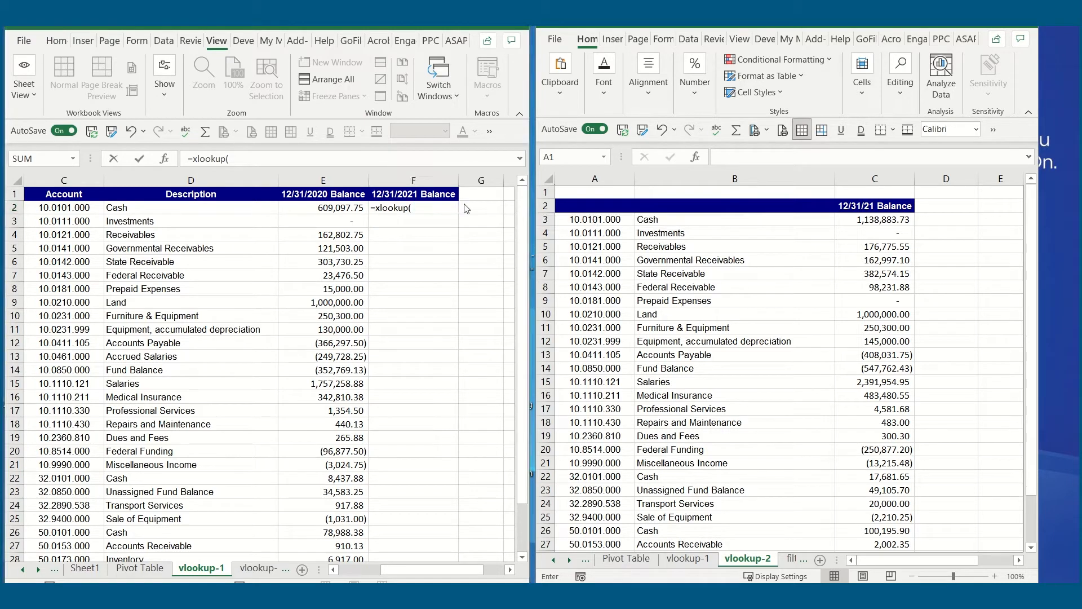
click(87, 210)
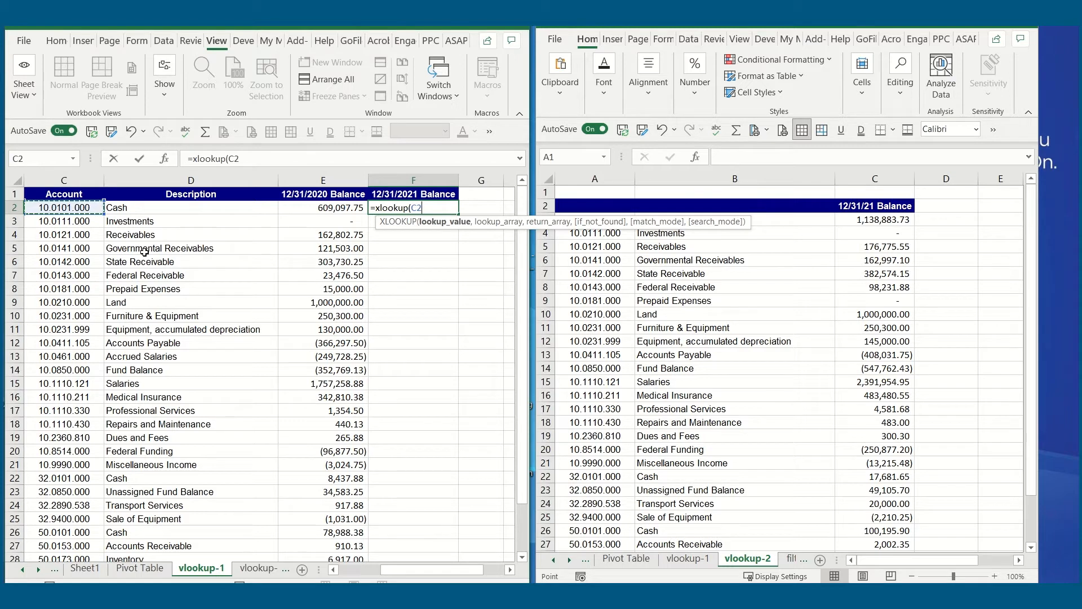
text(,)
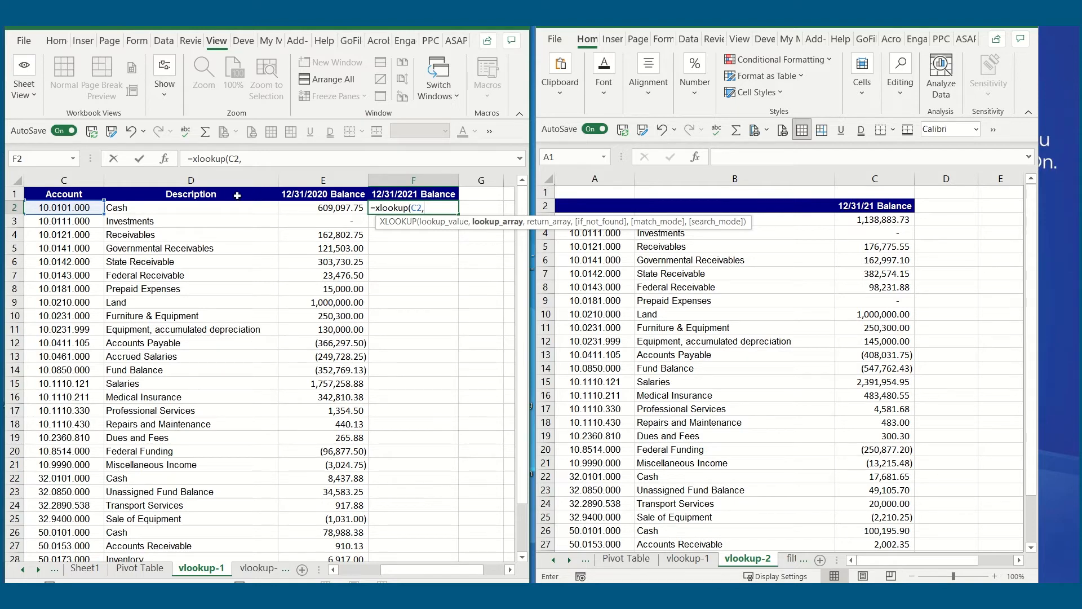
drag(611, 227, 362, 235)
click(598, 227)
drag(599, 228, 609, 533)
scroll(590, 434, up, 2)
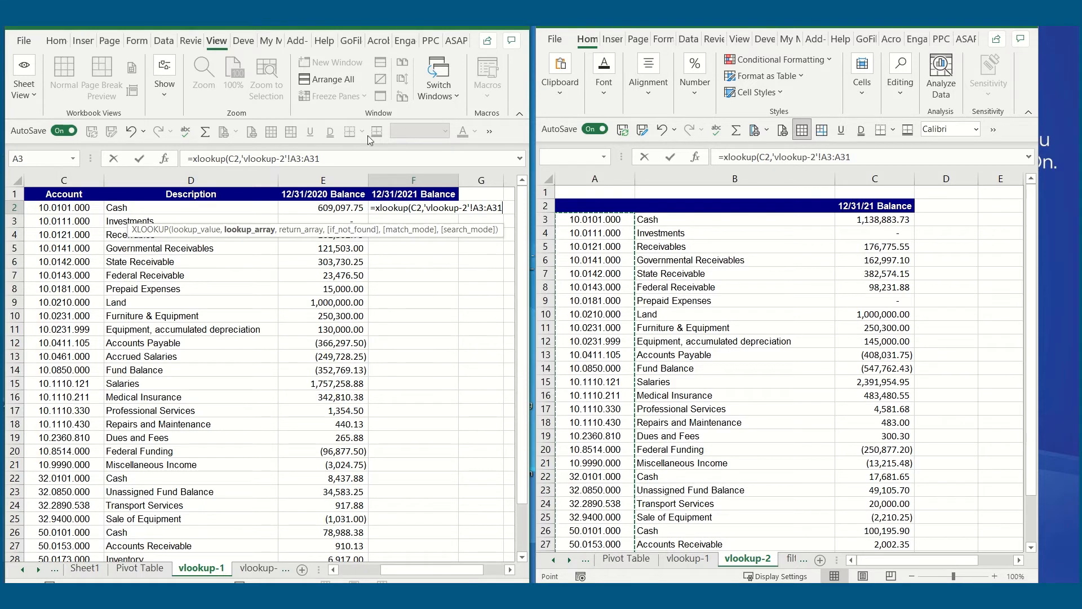
- Add 'vlookup-2'!C3:C31 as the return array and complete the XLOOKUP formula in F2
click(335, 159)
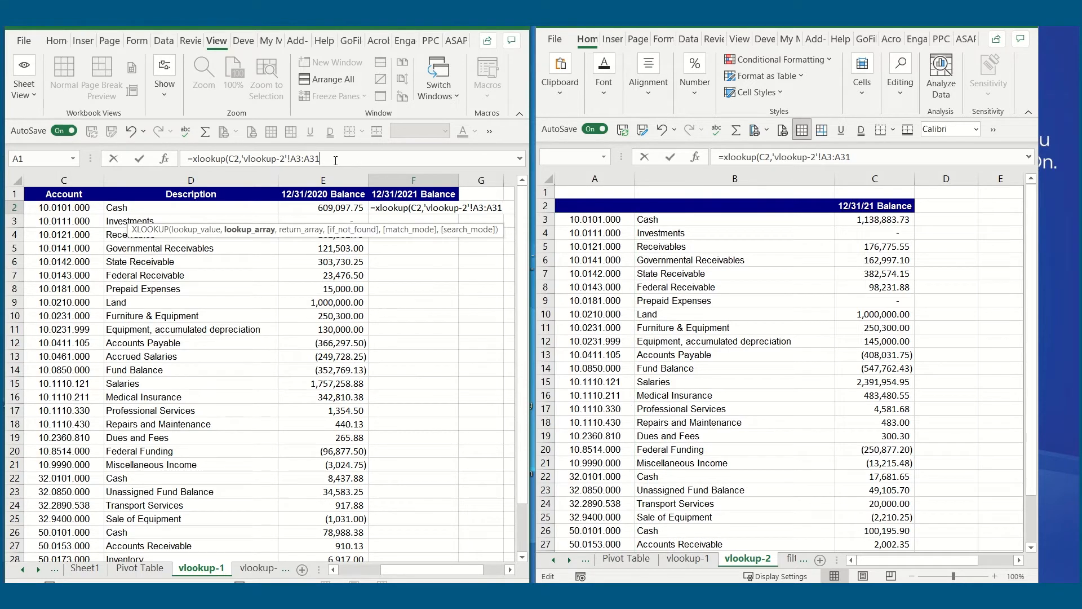
text(,)
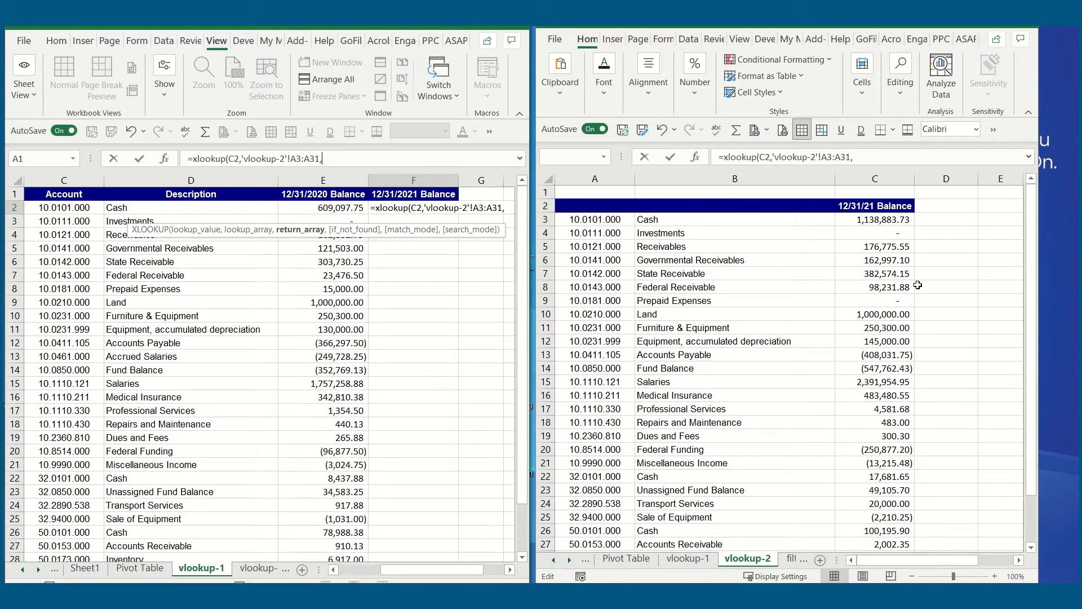
click(953, 272)
drag(879, 219, 884, 531)
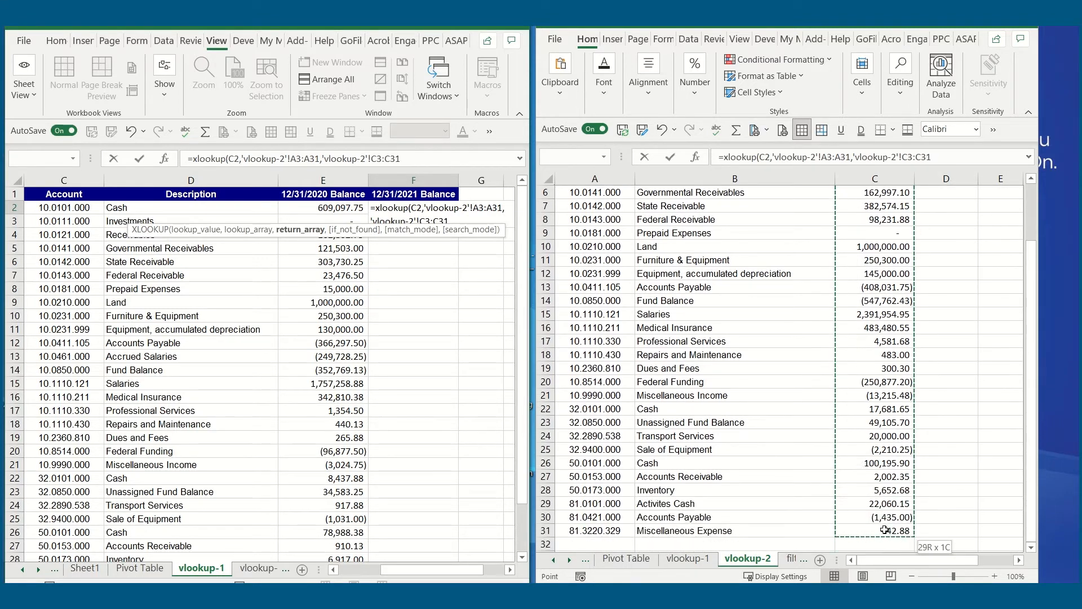
scroll(821, 429, up, 2)
click(415, 161)
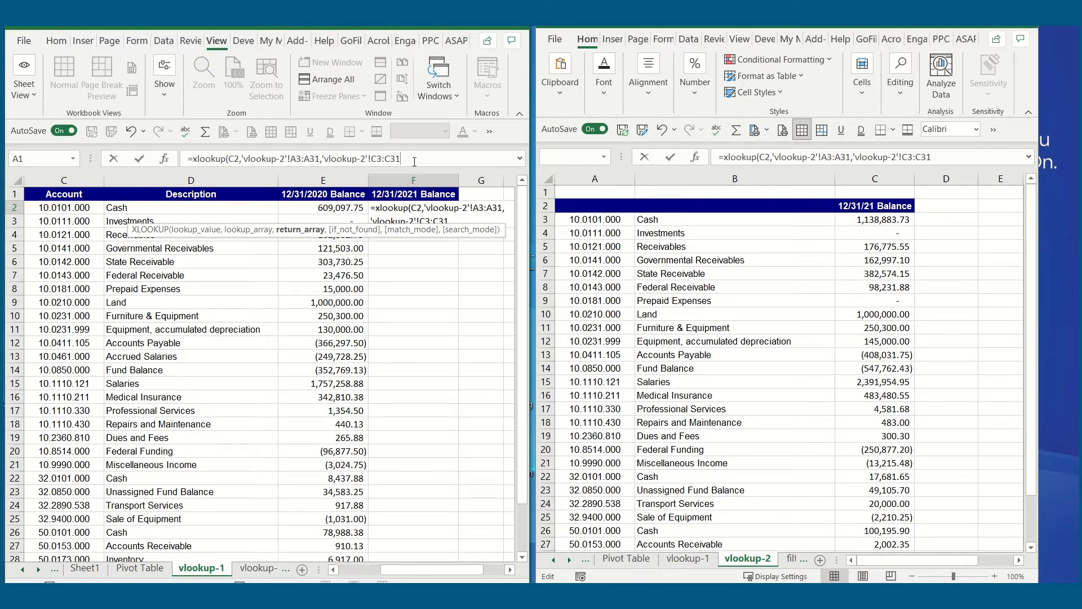
text())
key(ctrl+Return)
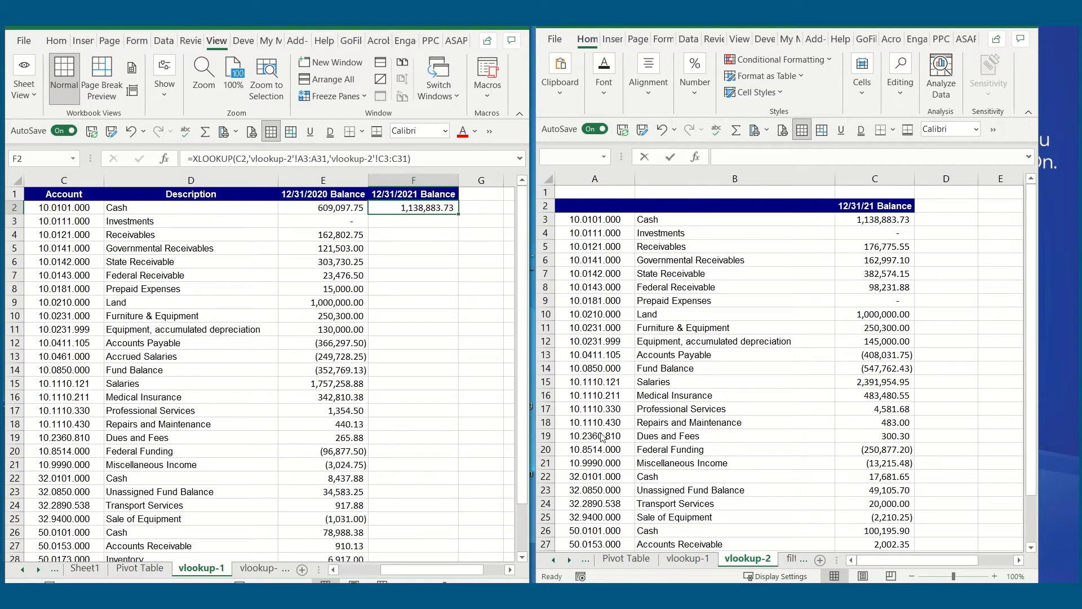
- Make both ranges in F2's XLOOKUP formula absolute, as 'vlookup-2'!$A$3:$A$31 and 'vlookup-2'!$C$3:$C$31
key(F2)
click(298, 159)
text($)
key(Right)
text($)
key(Right)
key(Right)
text($)
key(Right)
text($)
key(Right)
key(Right)
key(Right)
key(Right)
key(Right)
key(Right)
key(Right)
key(Right)
key(Right)
key(Right)
key(Right)
text($)
key(Right)
text($)
key(Right)
key(Right)
text($)
key(Right)
text($)
key(Return)
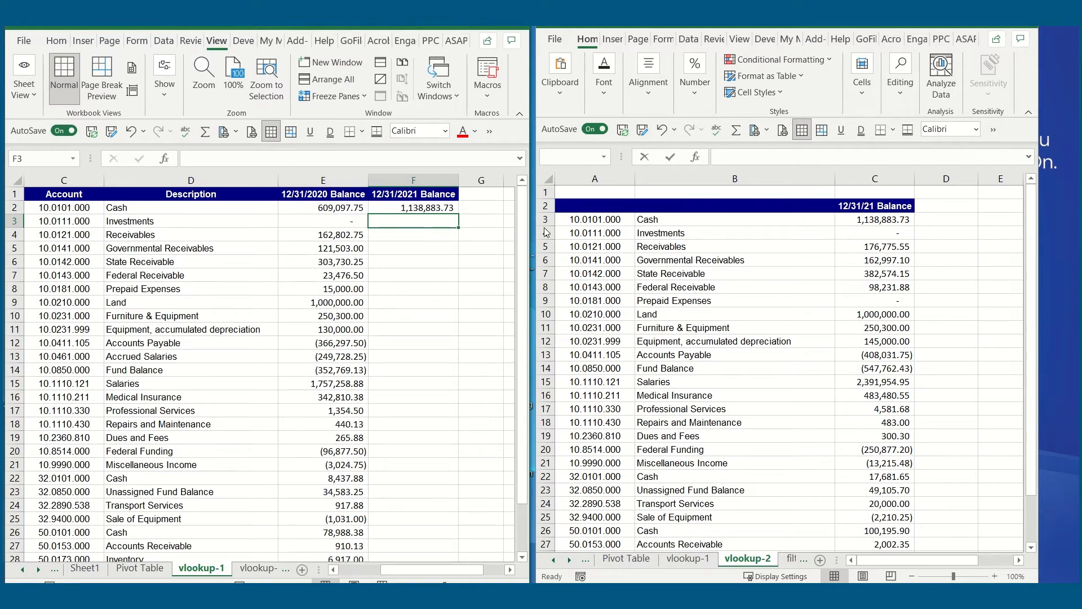
key(Up)
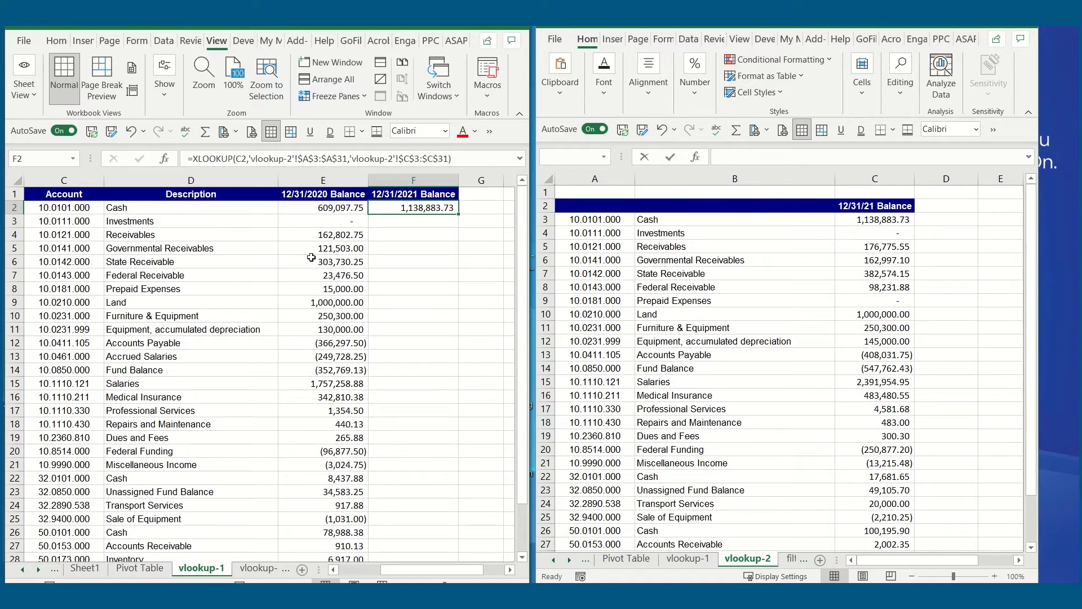
- Fill the XLOOKUP formula from F2 down the 12/31/2021 Balance column for all accounts
drag(460, 213, 416, 510)
scroll(419, 423, up, 3)
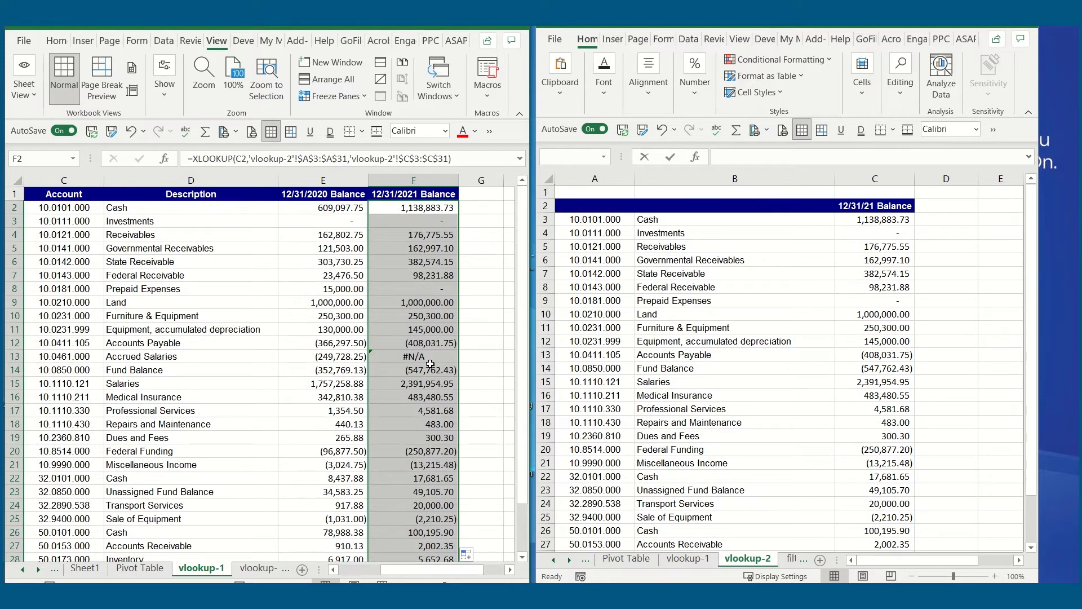
click(381, 478)
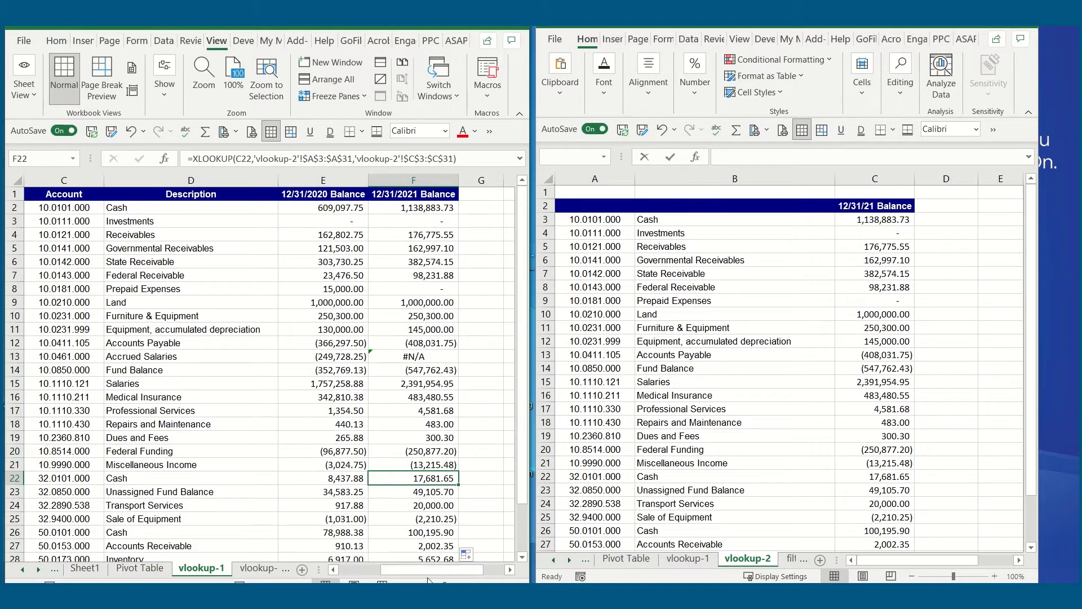
- Begin an XLOOKUP formula in B2 under Fund Description with the fund number in A2 as the lookup value
drag(428, 573, 387, 572)
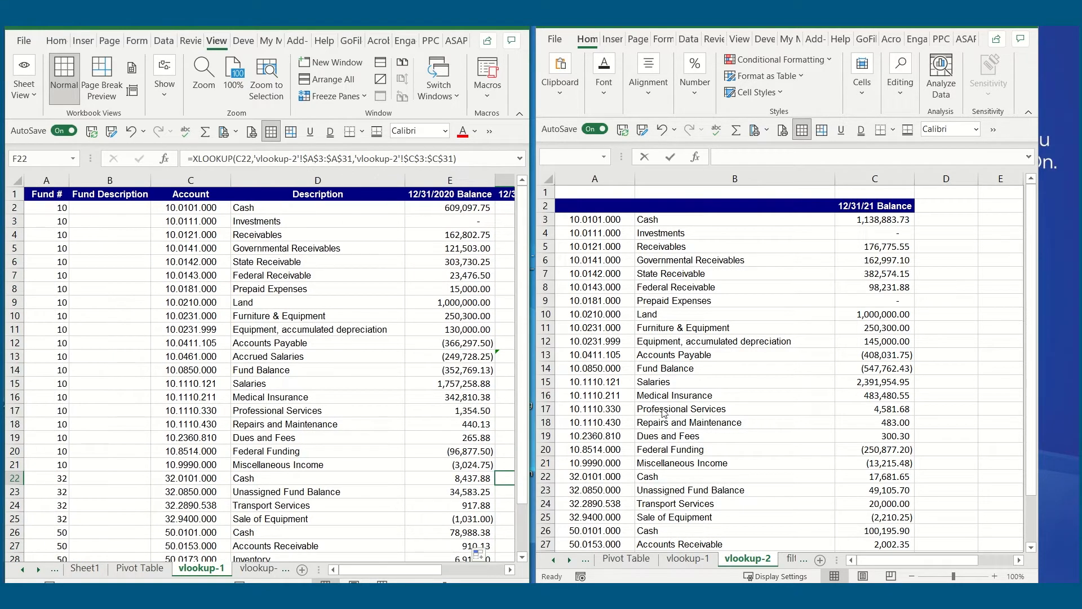
drag(881, 561, 926, 558)
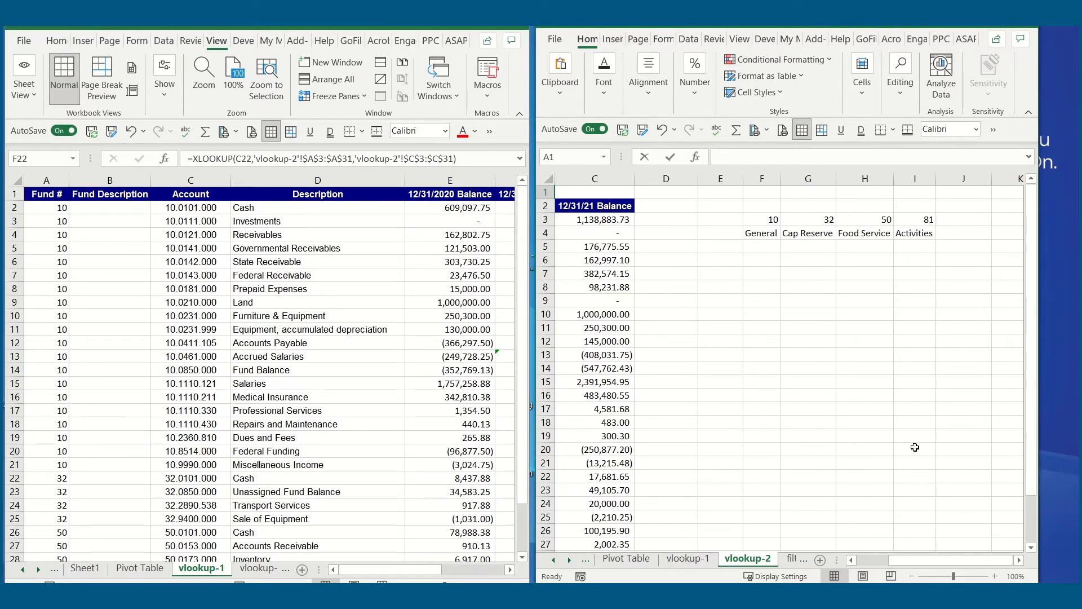
click(113, 210)
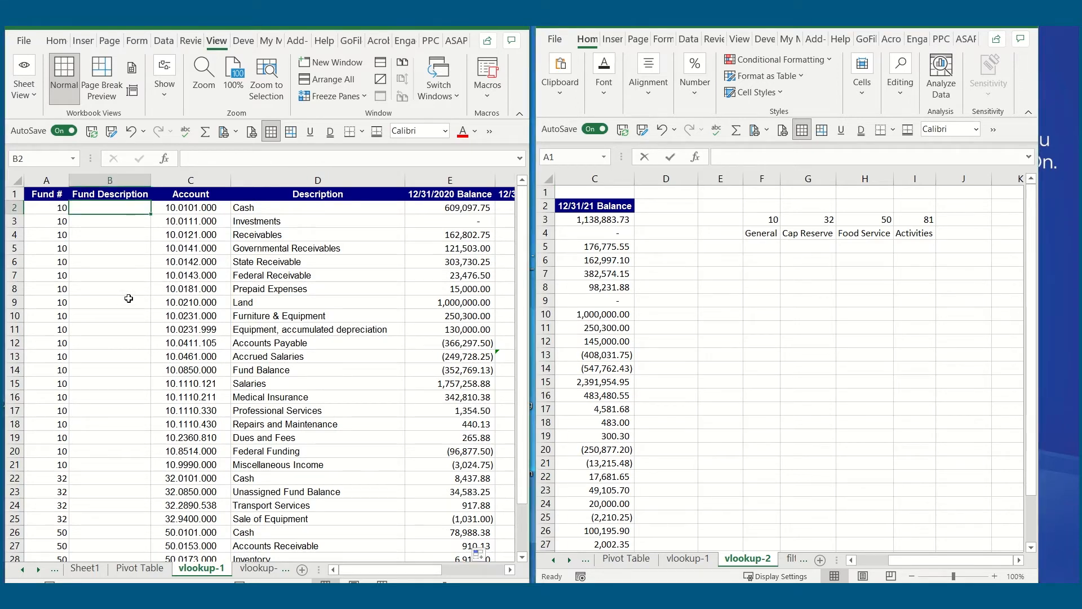
text(=)
key(BackSpace)
text(=)
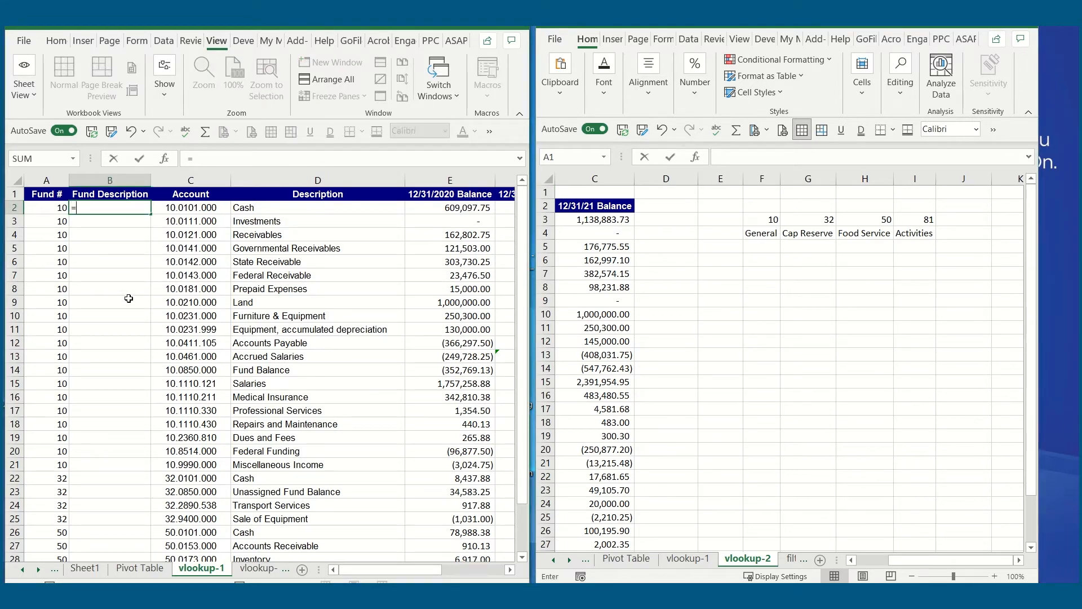
text(xlookup()
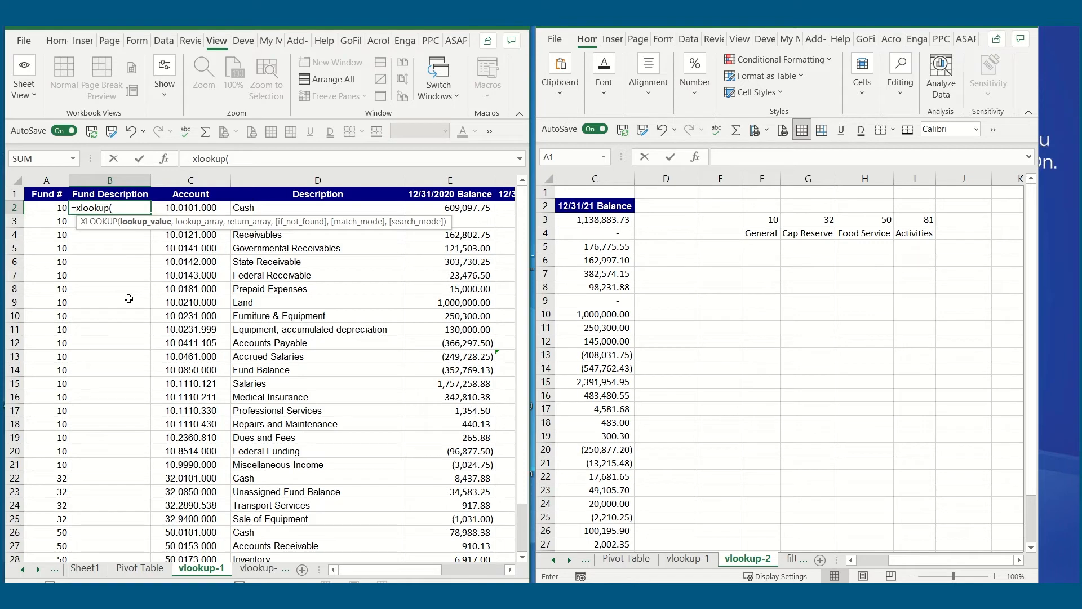
click(58, 207)
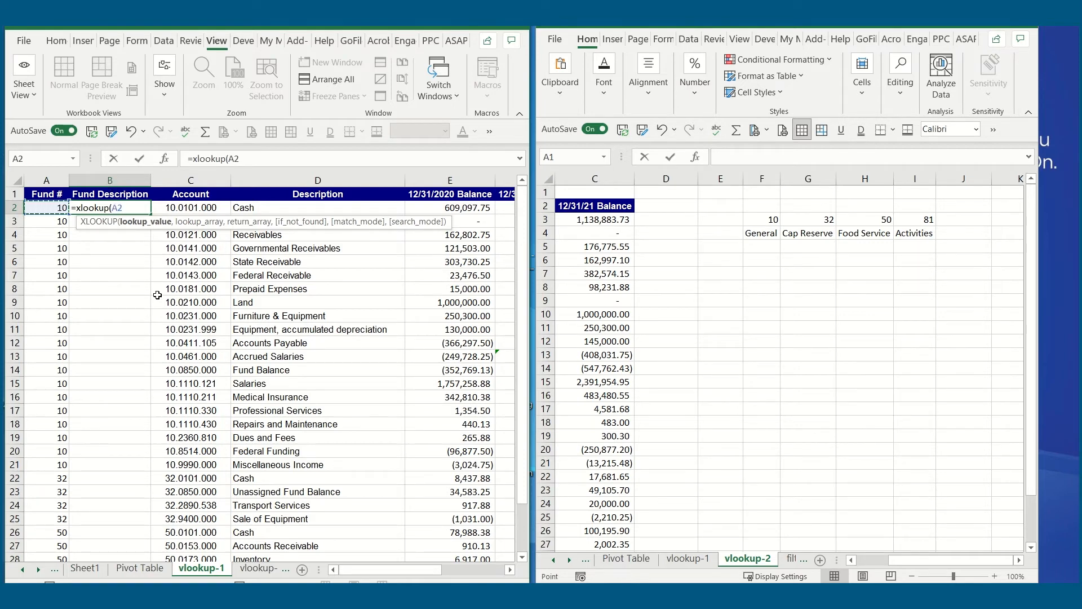
text(,)
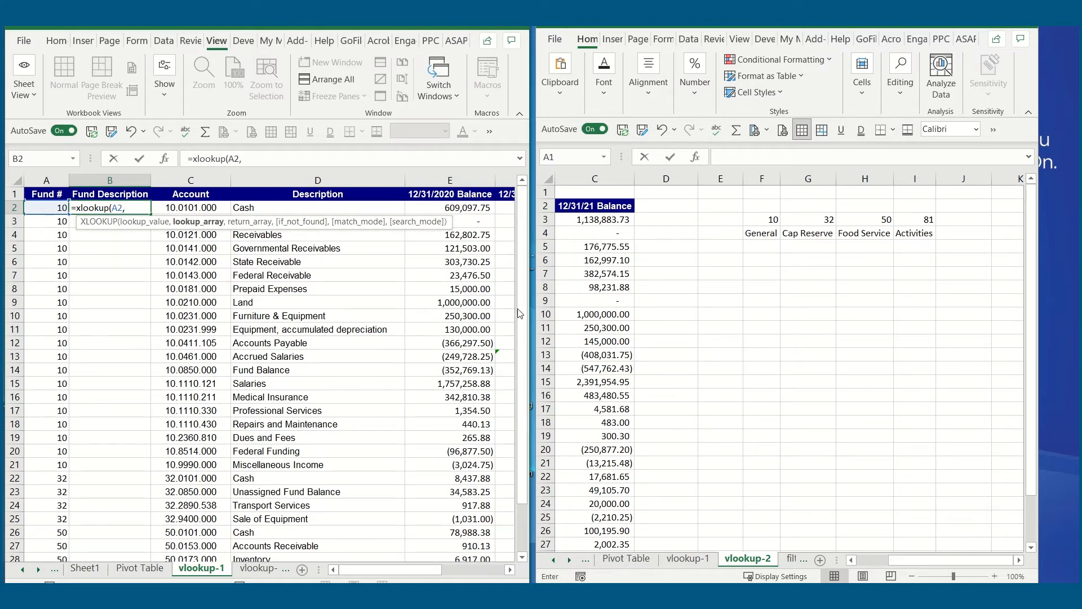
- Complete B2's XLOOKUP formula with 'vlookup-2'!F3:I3 as the lookup array and 'vlookup-2'!F4:I4 as the return array
drag(771, 220, 916, 221)
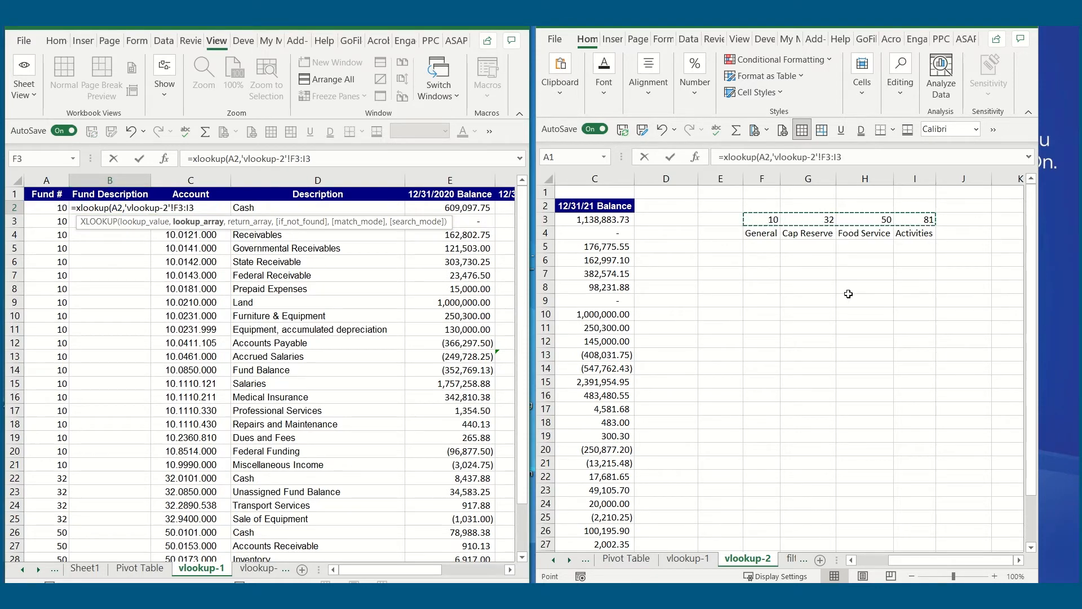
text(,)
drag(766, 234, 907, 231)
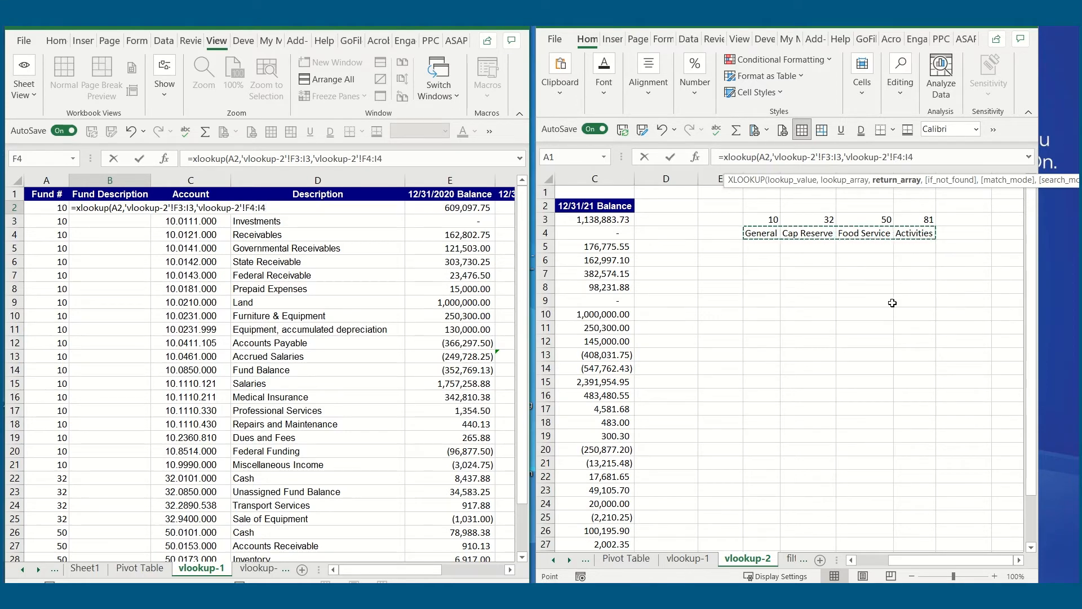
text())
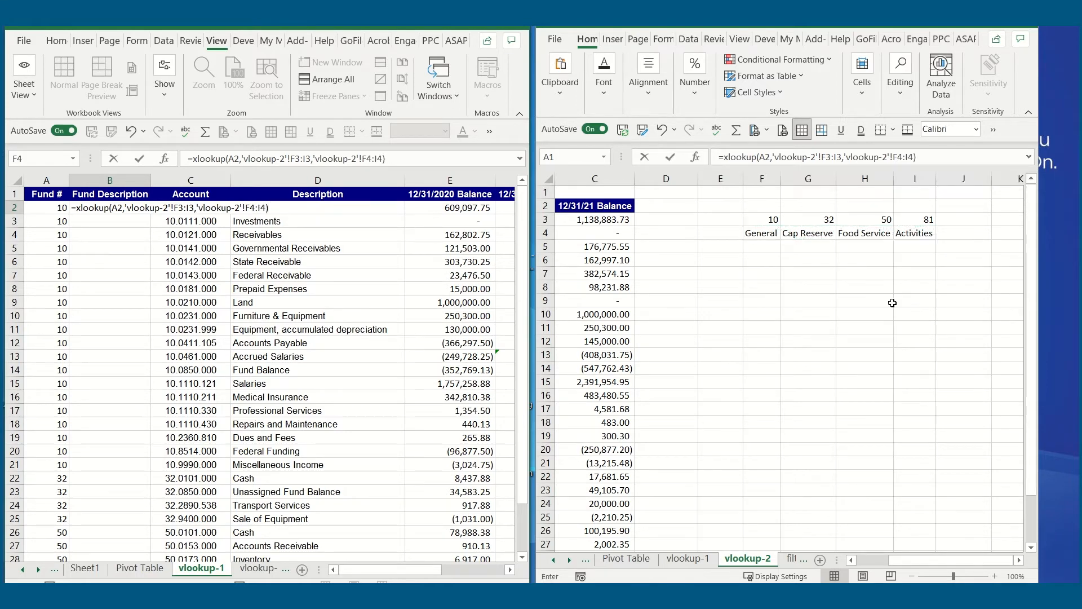
key(Return)
key(Up)
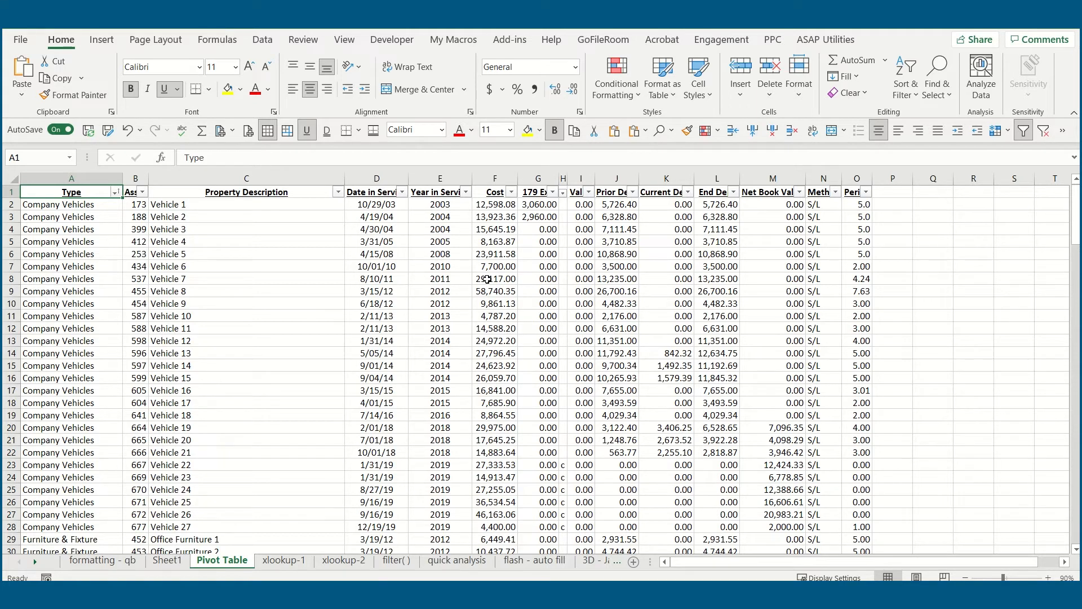
- Create a PivotTable on a new worksheet from the fixed asset data in 'Pivot Table'!$A$1:$O$171
scroll(466, 292, down, 1)
scroll(465, 294, up, 1)
click(104, 44)
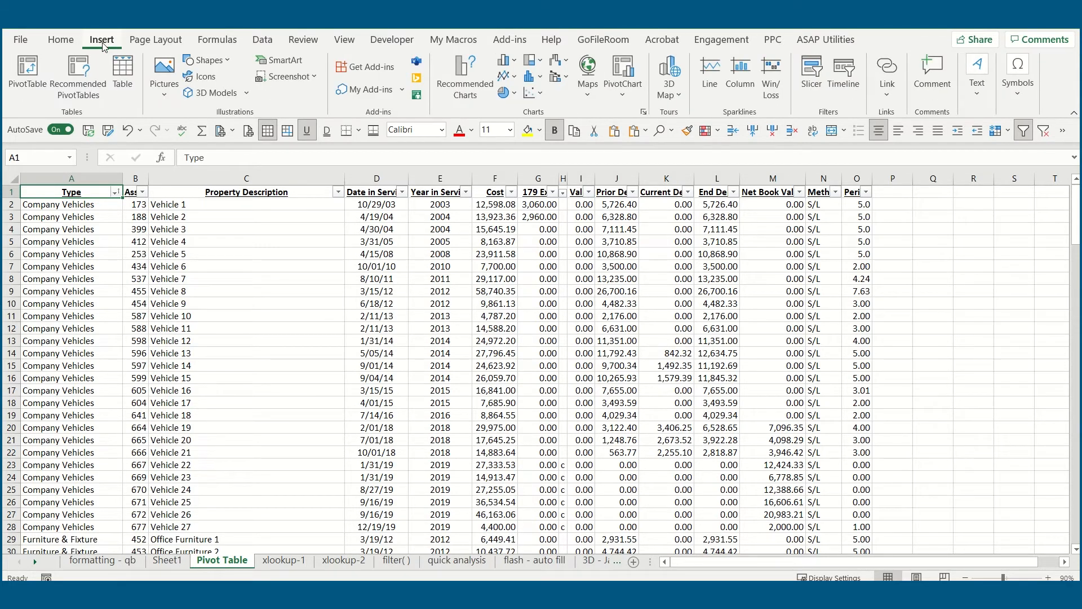
click(30, 68)
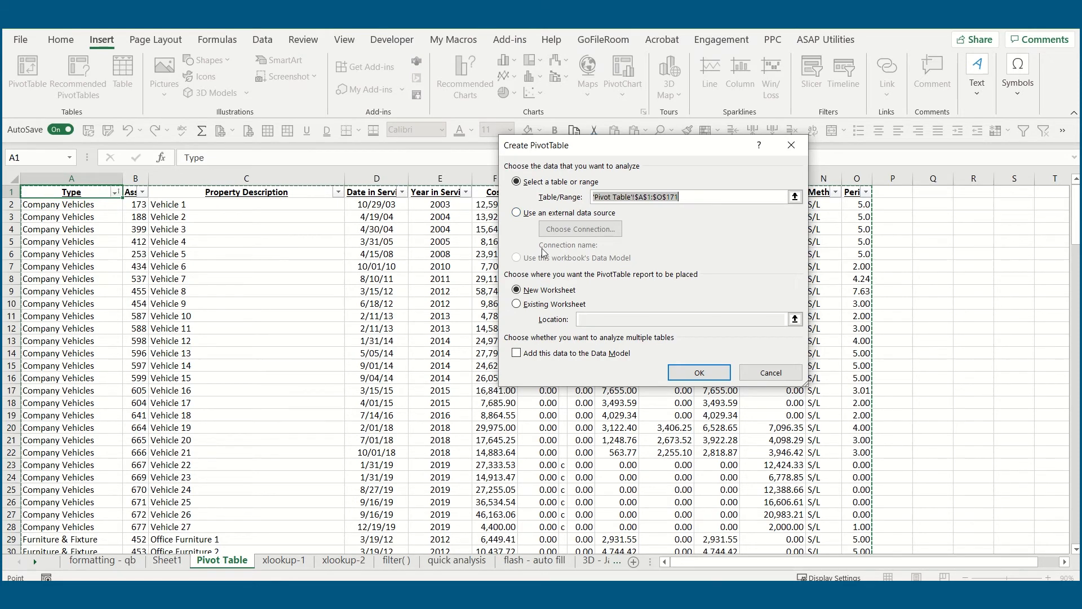
drag(68, 193, 871, 518)
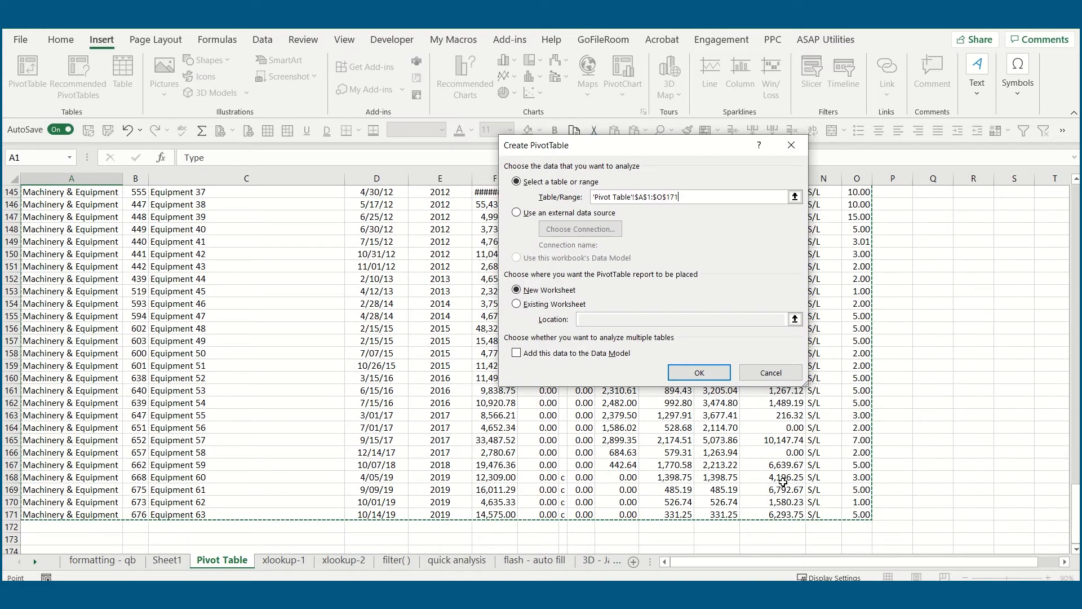
scroll(761, 449, up, 6)
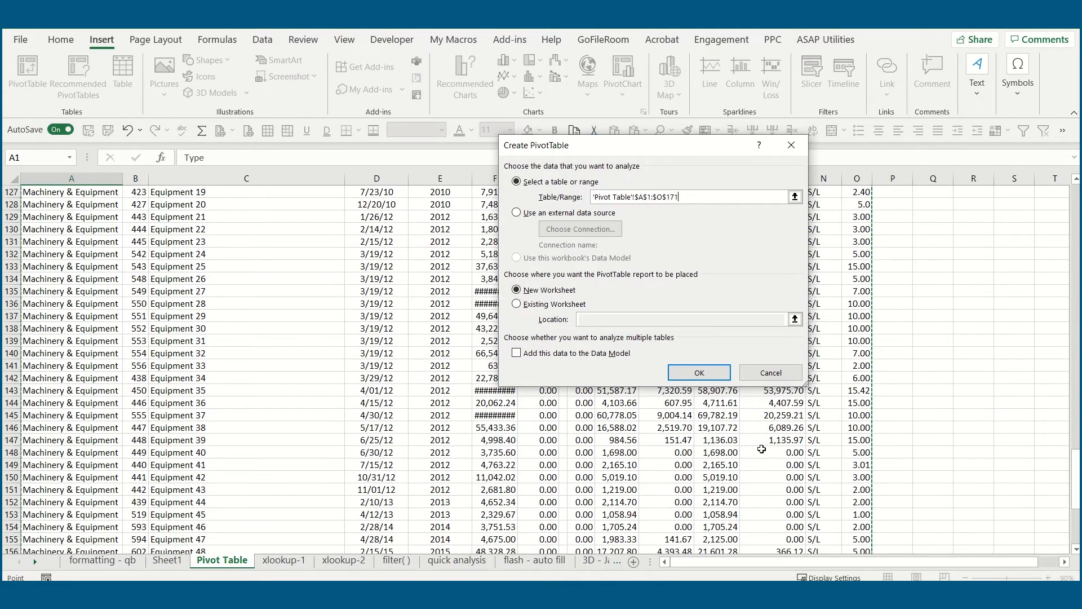
scroll(761, 449, up, 20)
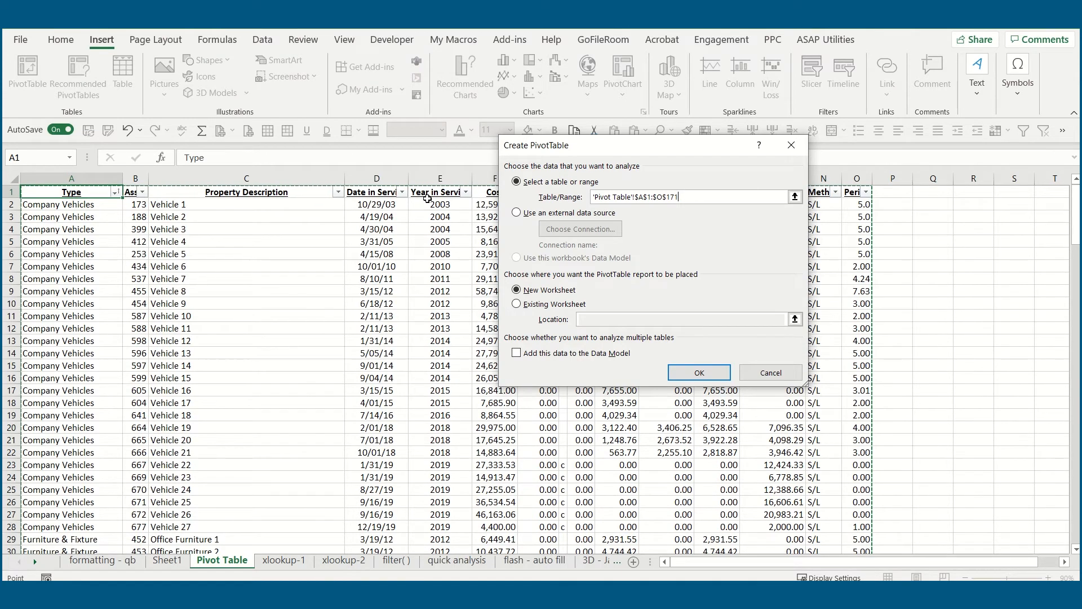
click(691, 377)
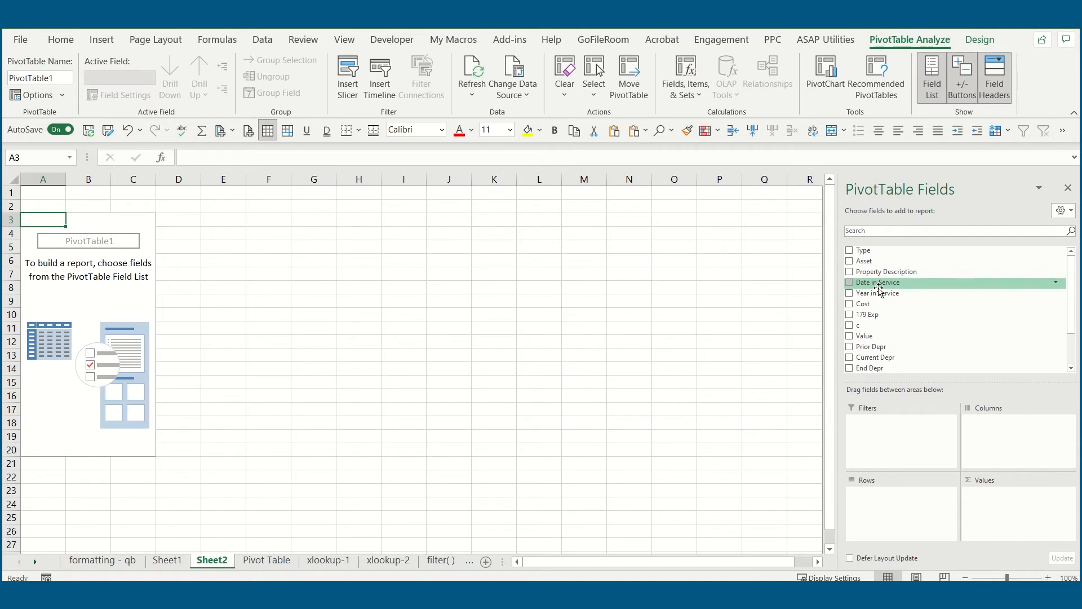
- Set Year in Service as the pivot table's row field and add Cost as a summed value
click(849, 294)
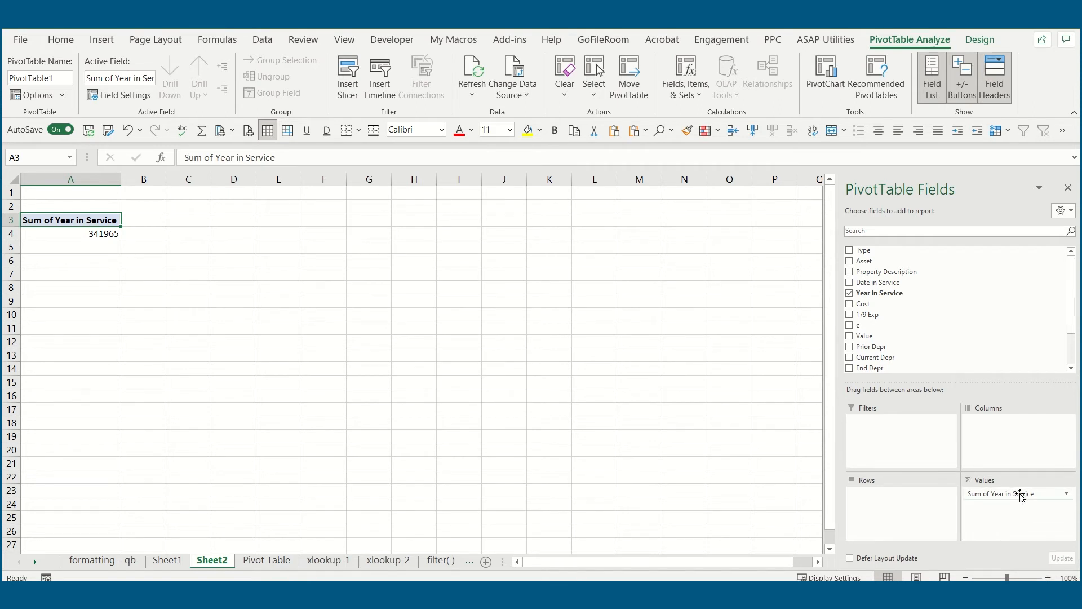
drag(1021, 496, 897, 508)
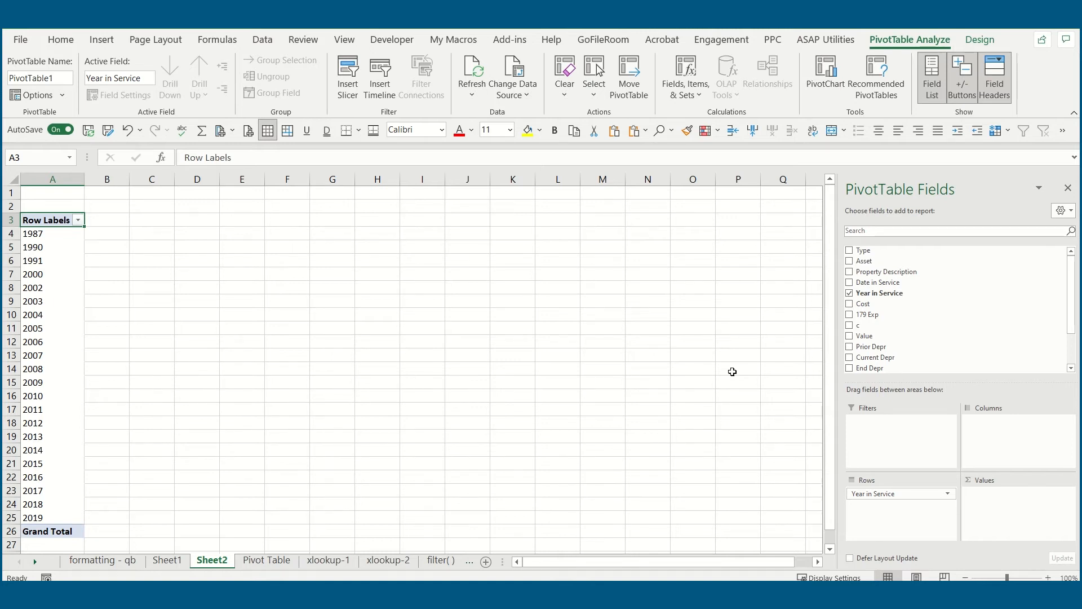
click(850, 304)
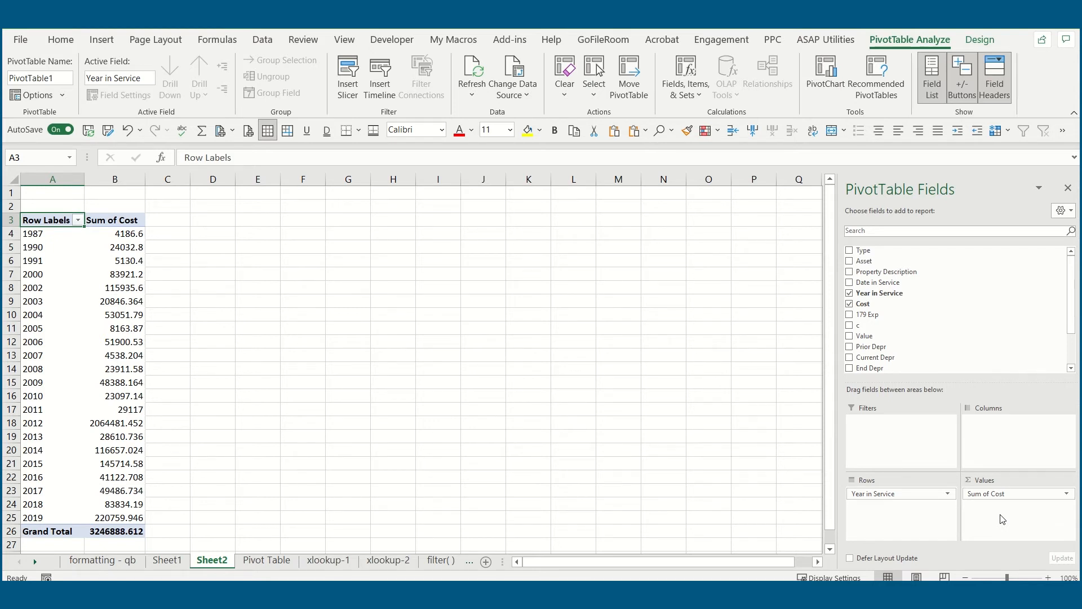
- Apply comma style to the Sum of Cost values in B4:B26, including the grand total
drag(138, 233, 139, 531)
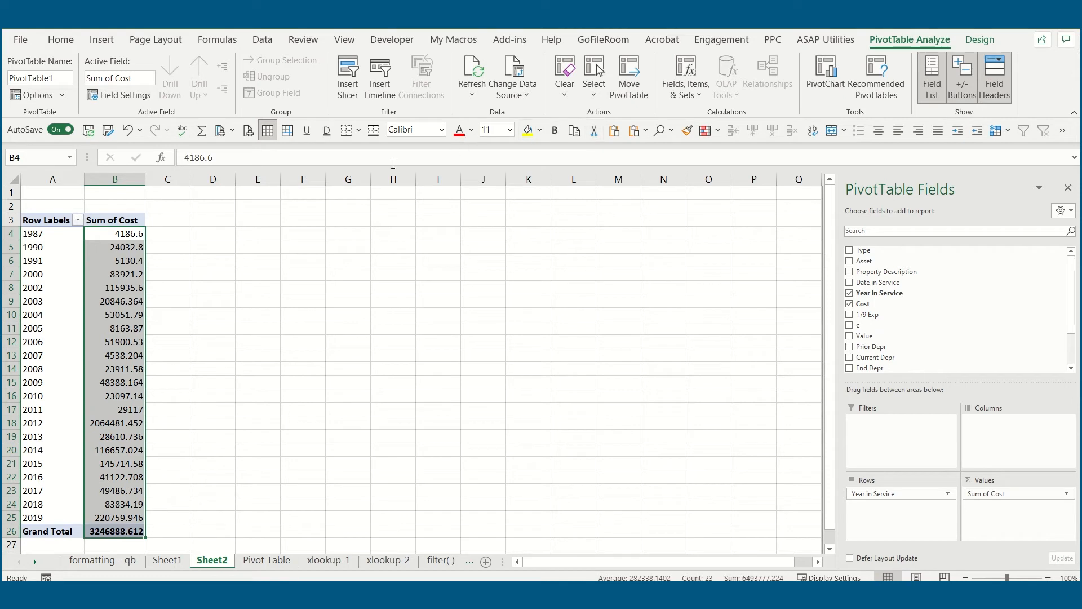
click(61, 41)
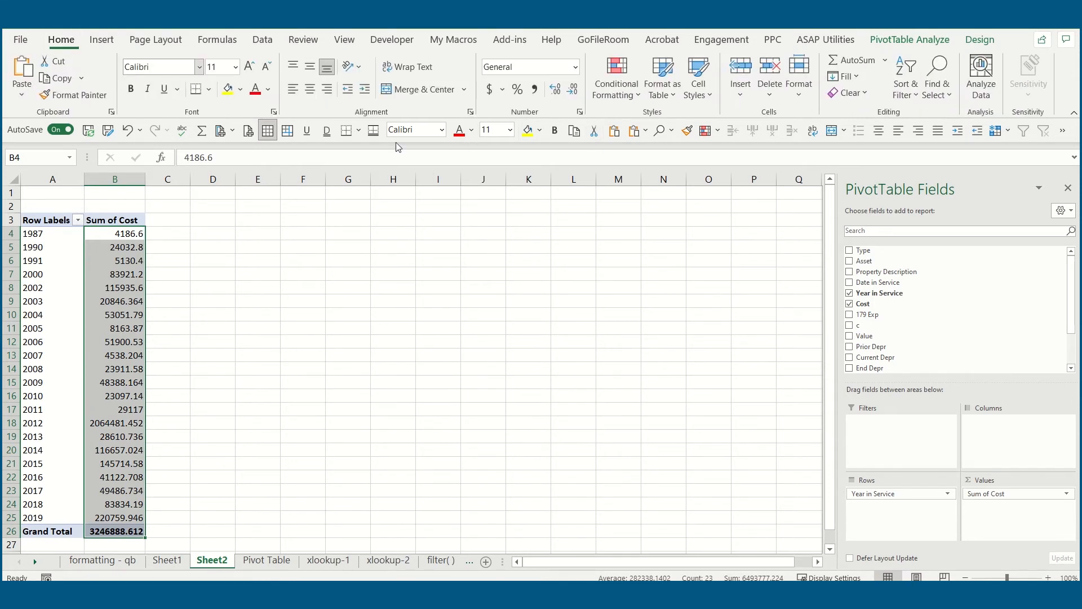
click(534, 90)
click(392, 300)
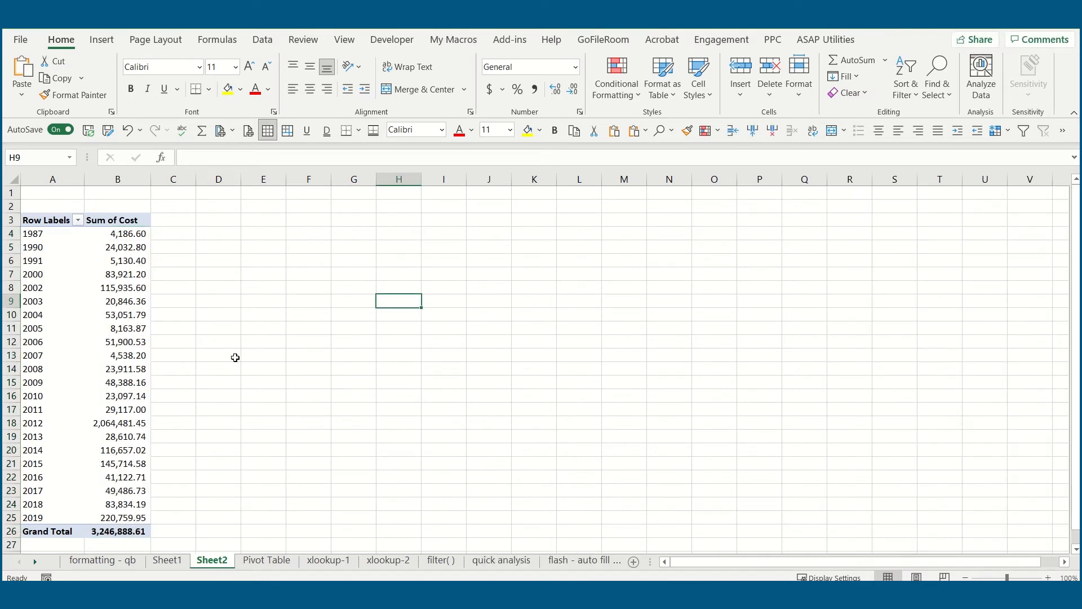
- Open the value field settings for Sum of Cost and choose Average as the summary calculation
click(132, 306)
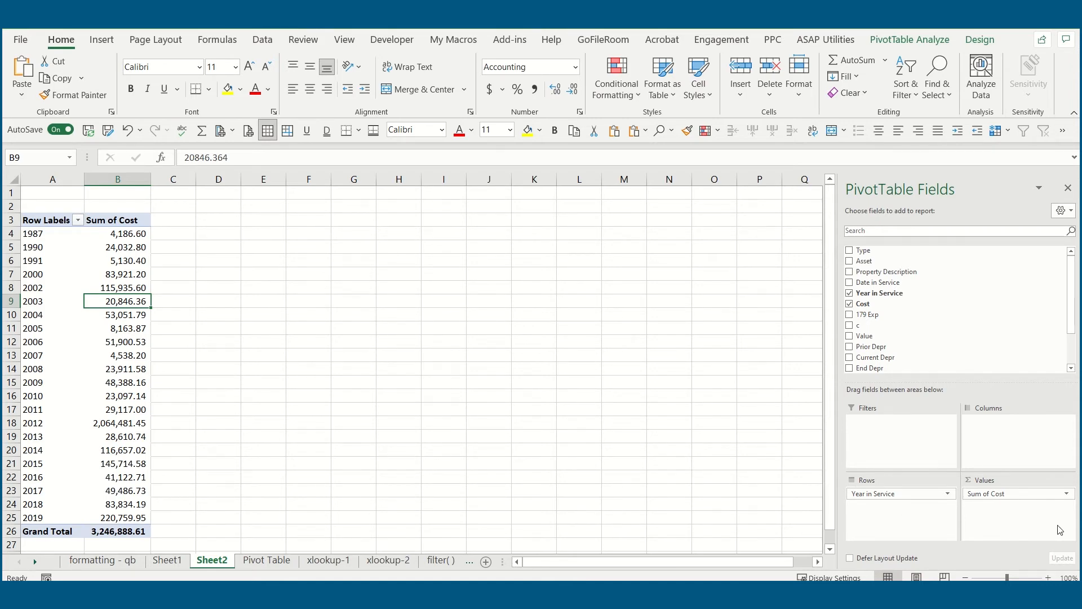
click(1068, 495)
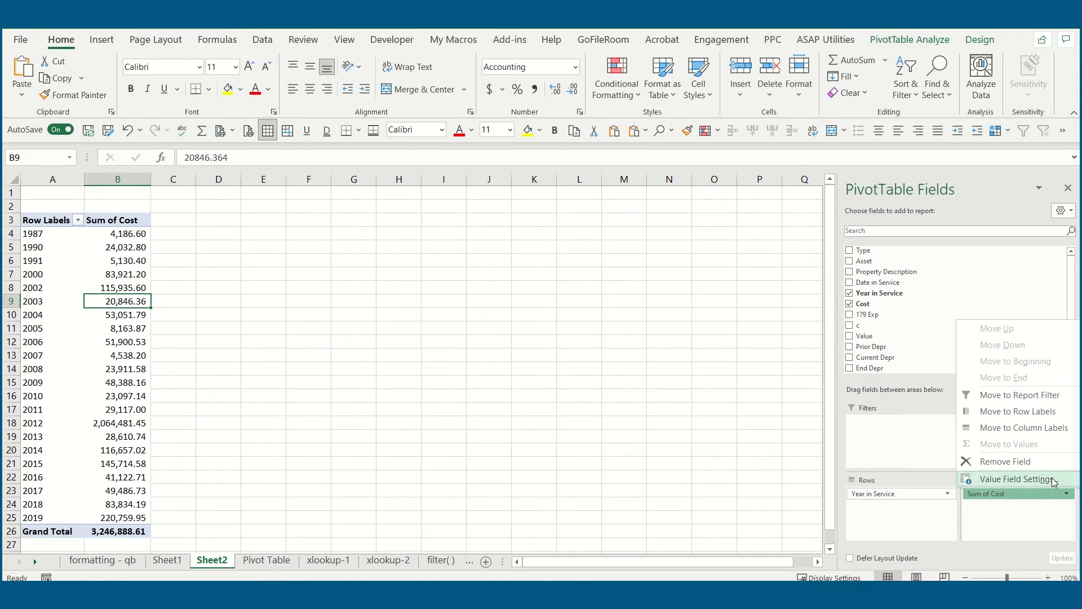
click(1053, 480)
drag(695, 159, 642, 190)
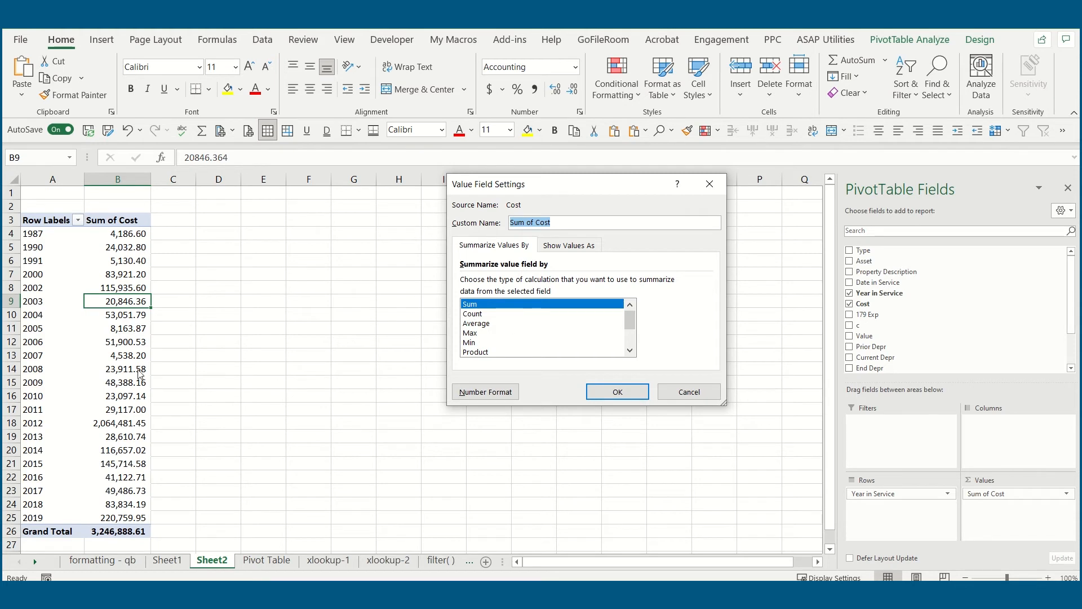
click(485, 314)
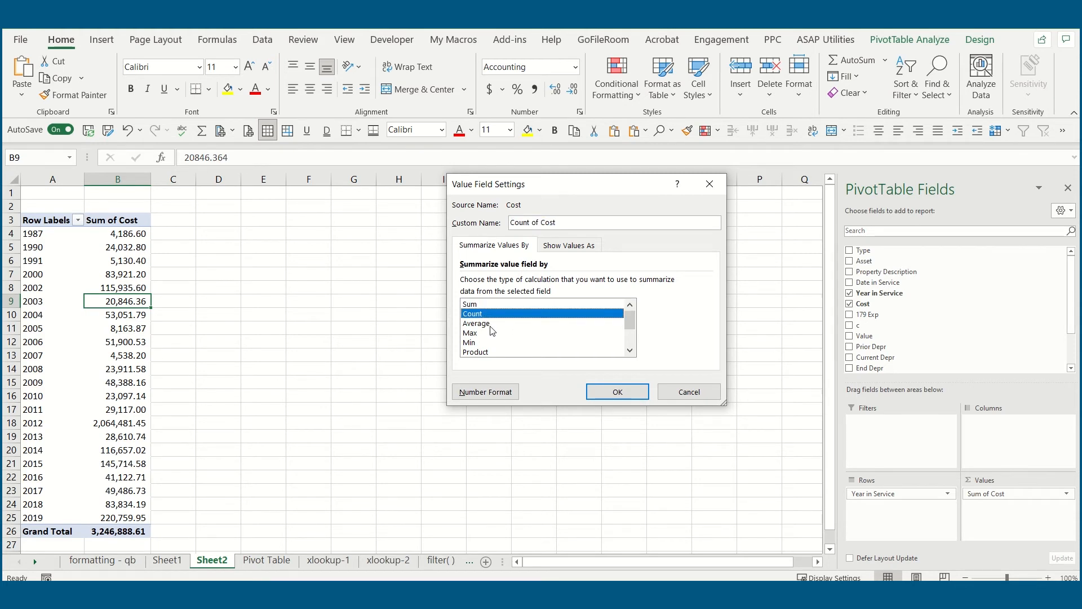
click(501, 324)
scroll(547, 346, down, 2)
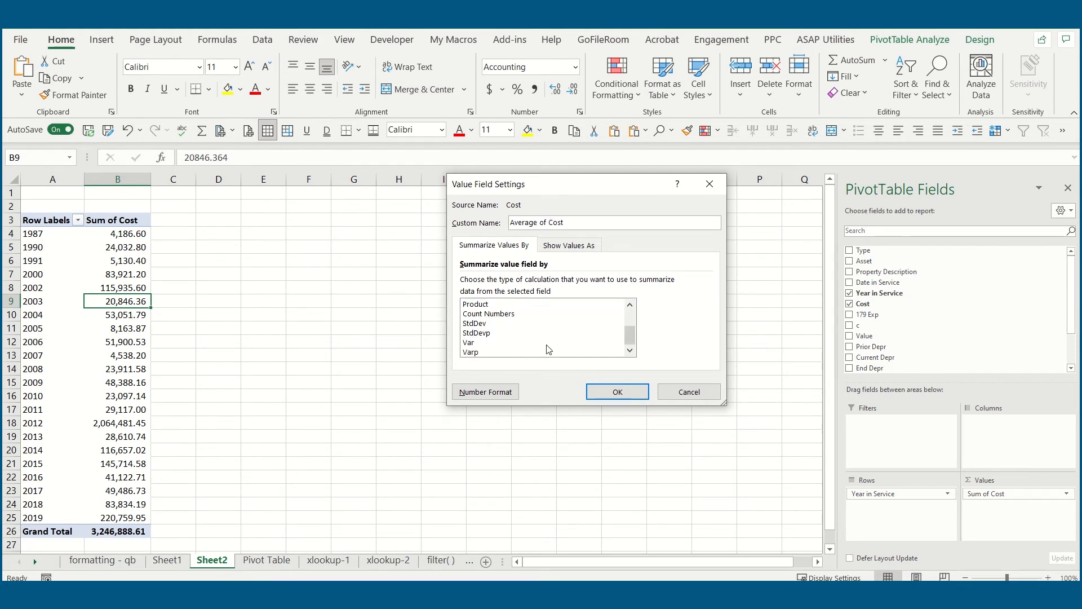
scroll(546, 346, up, 2)
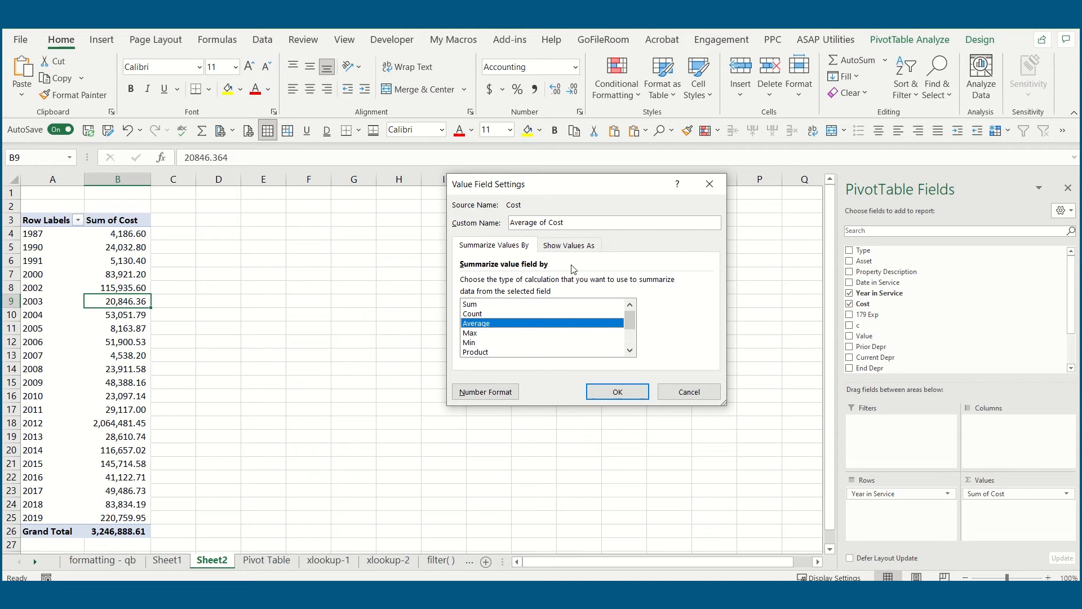
- Review the Show Values As calculations for the Cost field and apply the Average summary with No Calculation
click(578, 248)
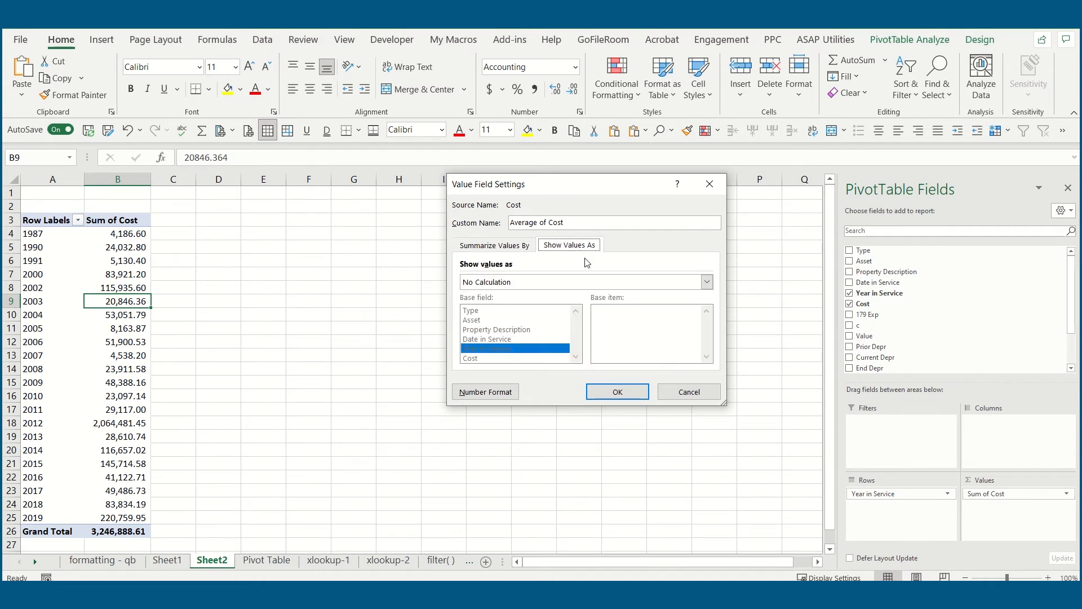
click(516, 283)
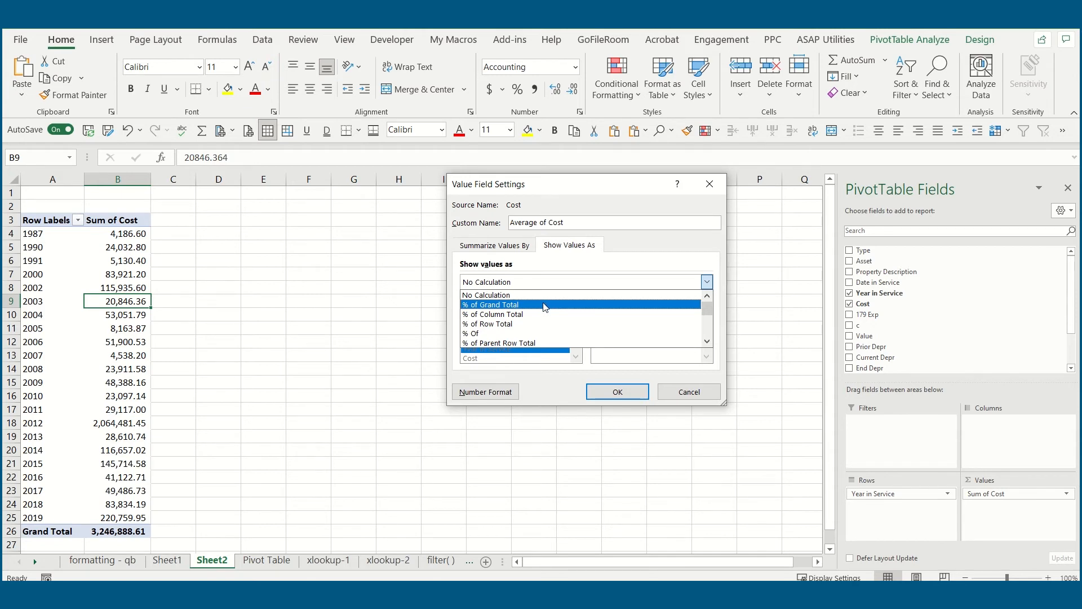
scroll(561, 327, down, 1)
scroll(558, 330, down, 2)
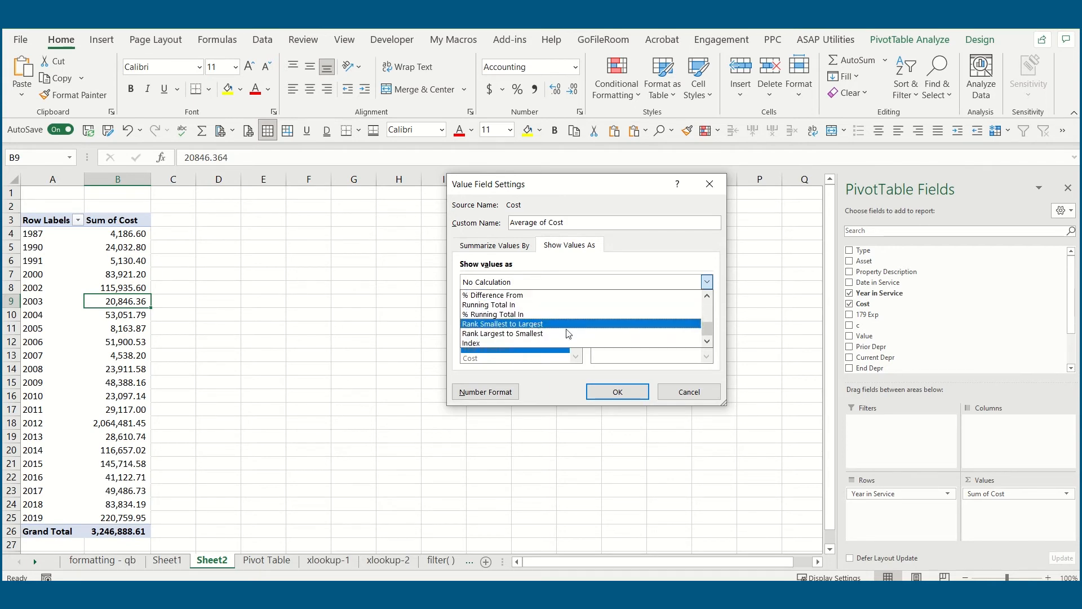
click(631, 393)
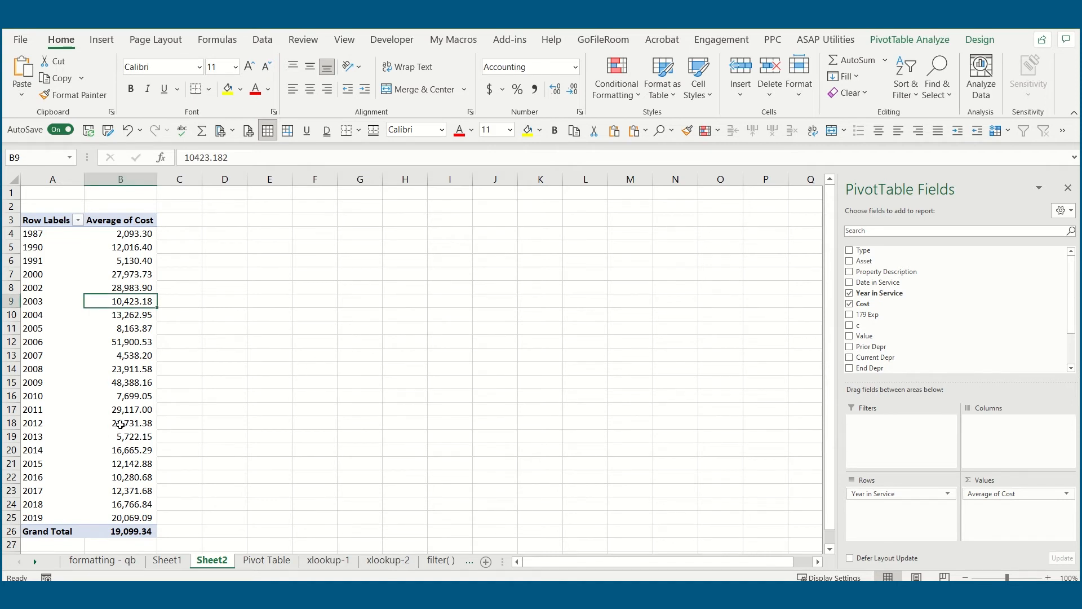
- Extract the records behind the 2012 average cost onto a new sheet, review them and return to the pivot table on Sheet2
mouse_move(120, 424)
click(138, 423)
double_click(138, 423)
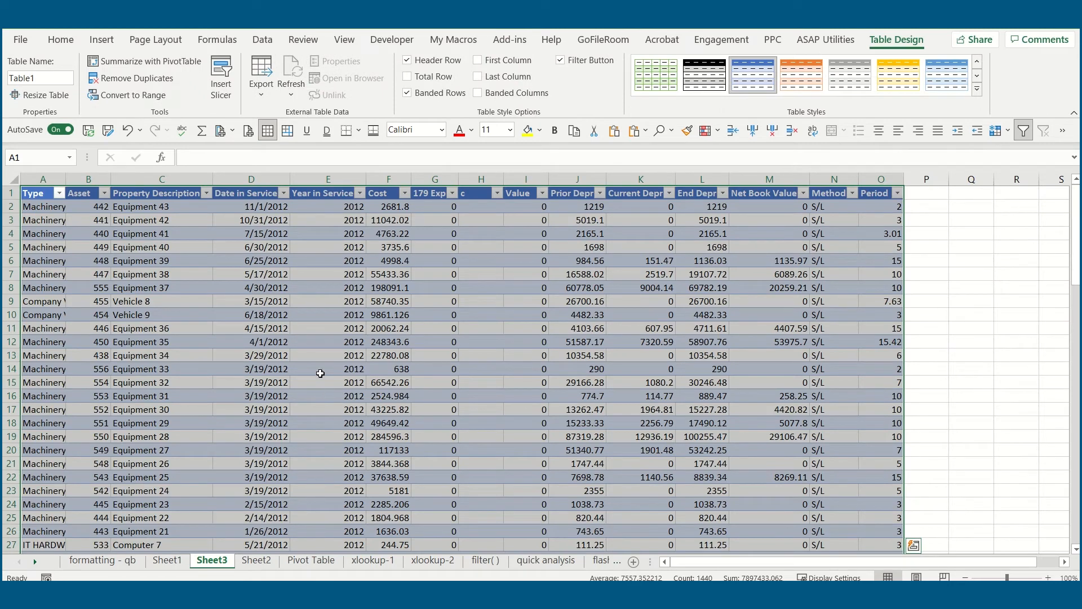
scroll(369, 400, down, 3)
scroll(372, 395, up, 3)
click(166, 560)
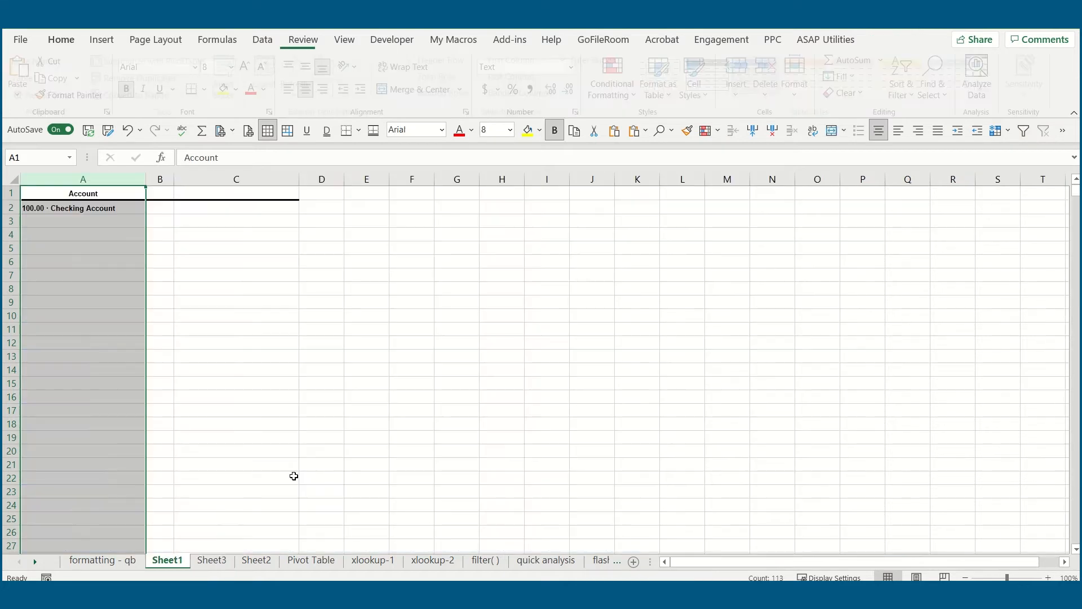
click(256, 561)
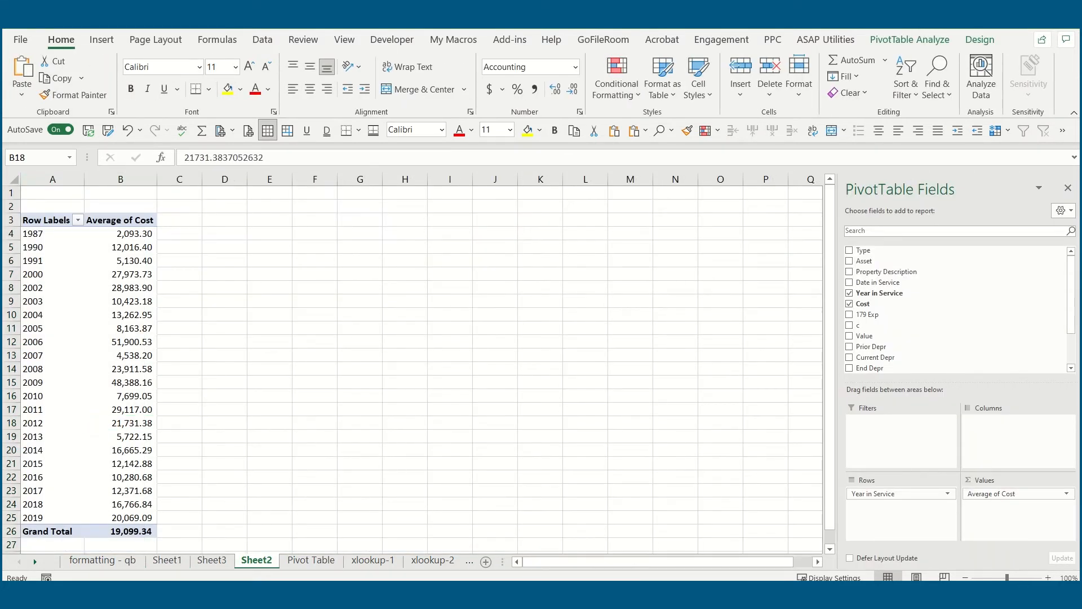
click(209, 249)
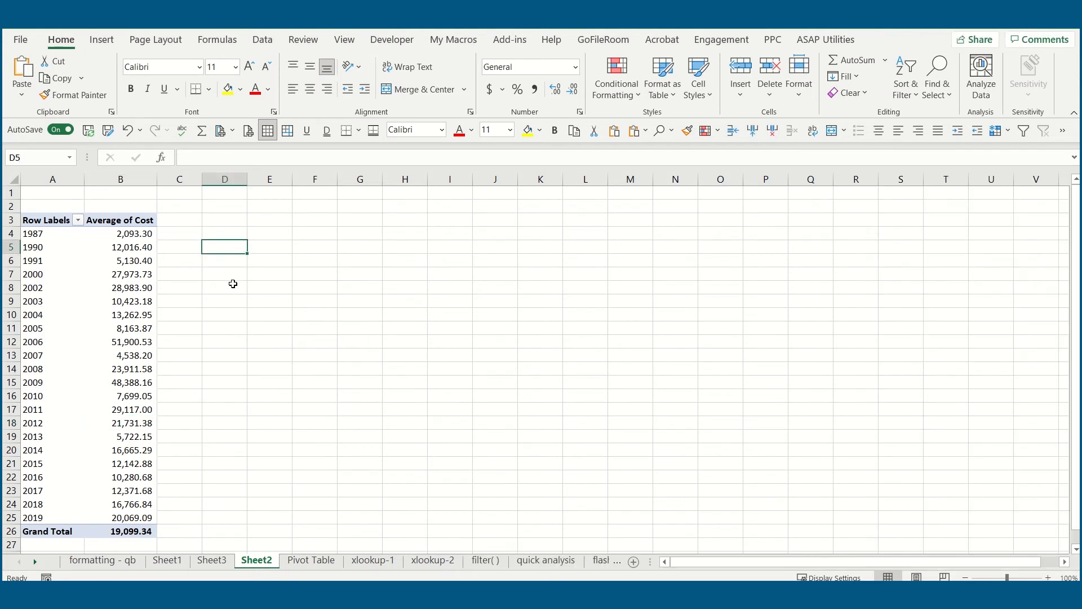
- Remove Cost and Year in Service from the pivot table and add Type as the row field
mouse_move(119, 295)
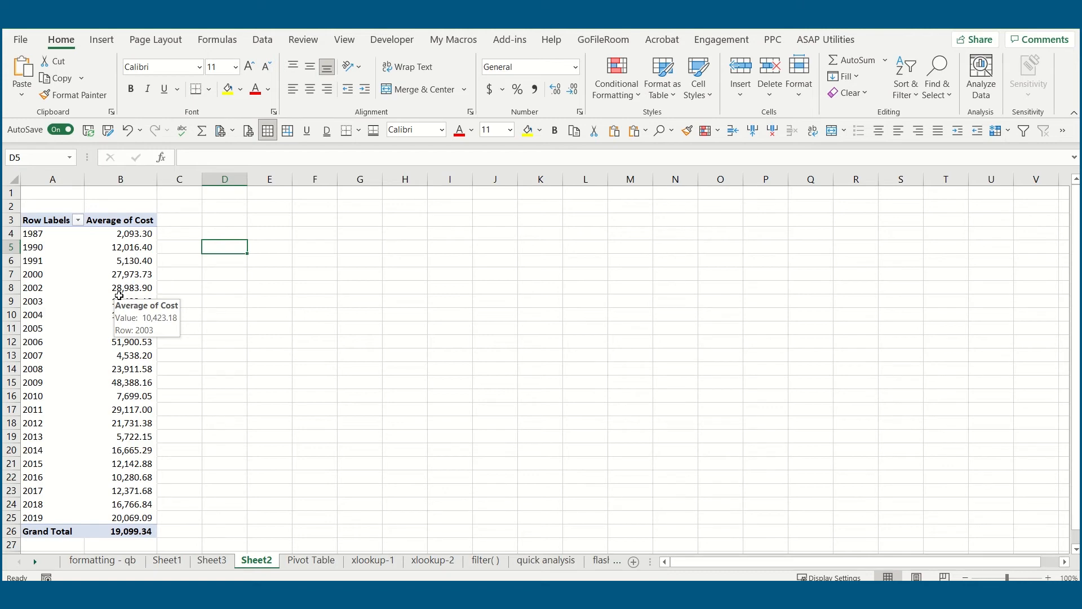
click(119, 295)
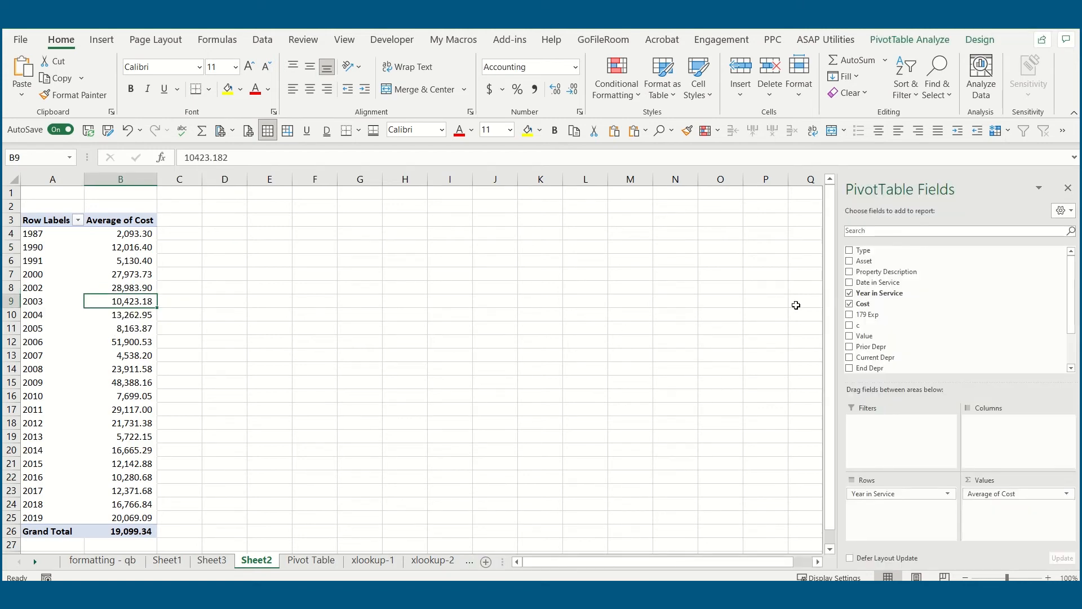
click(850, 303)
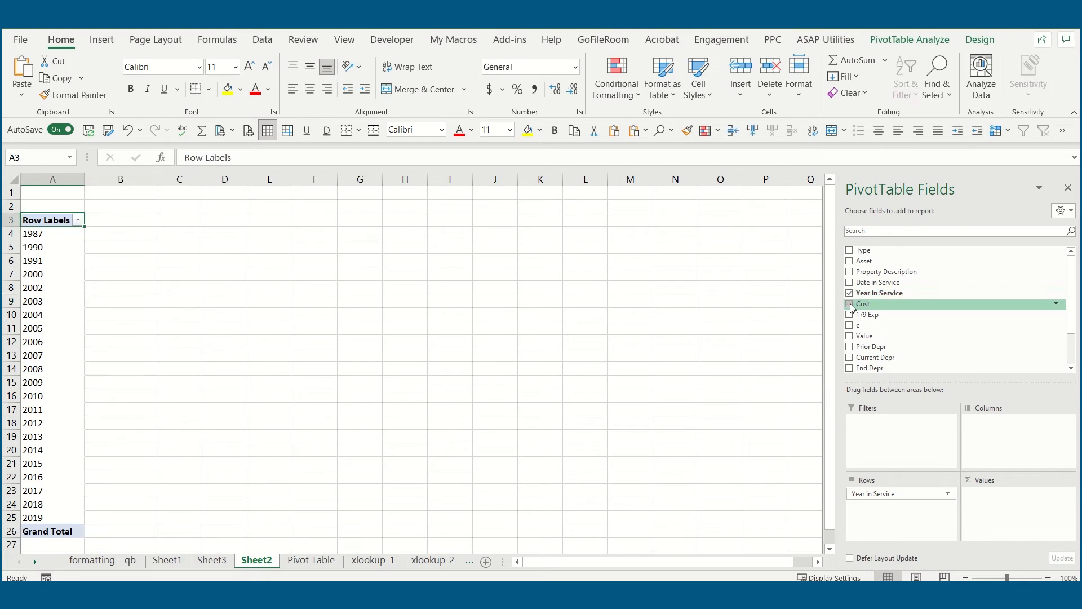
click(849, 294)
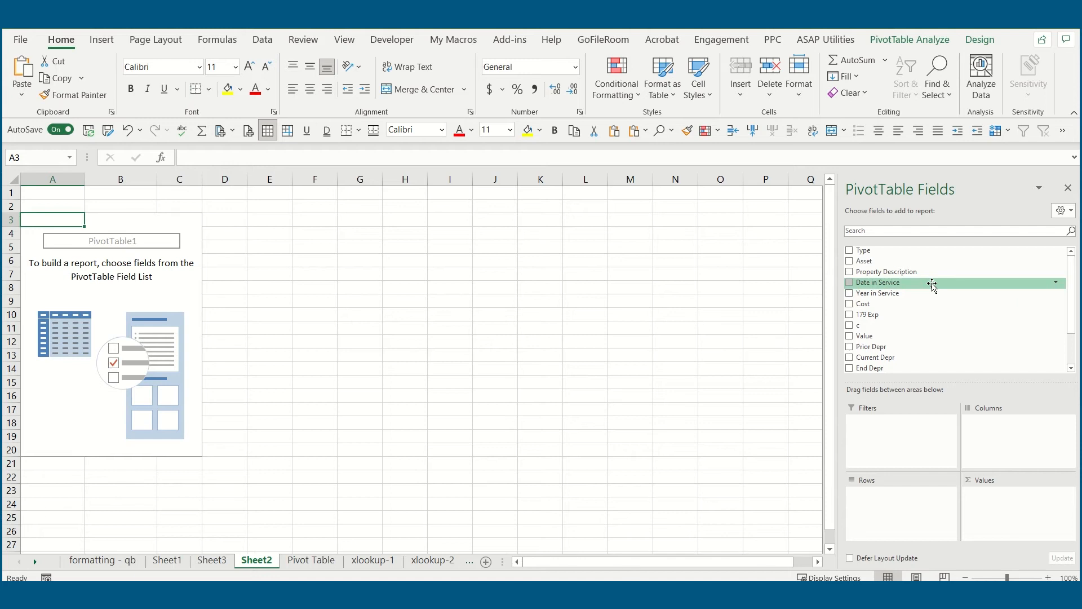
click(850, 251)
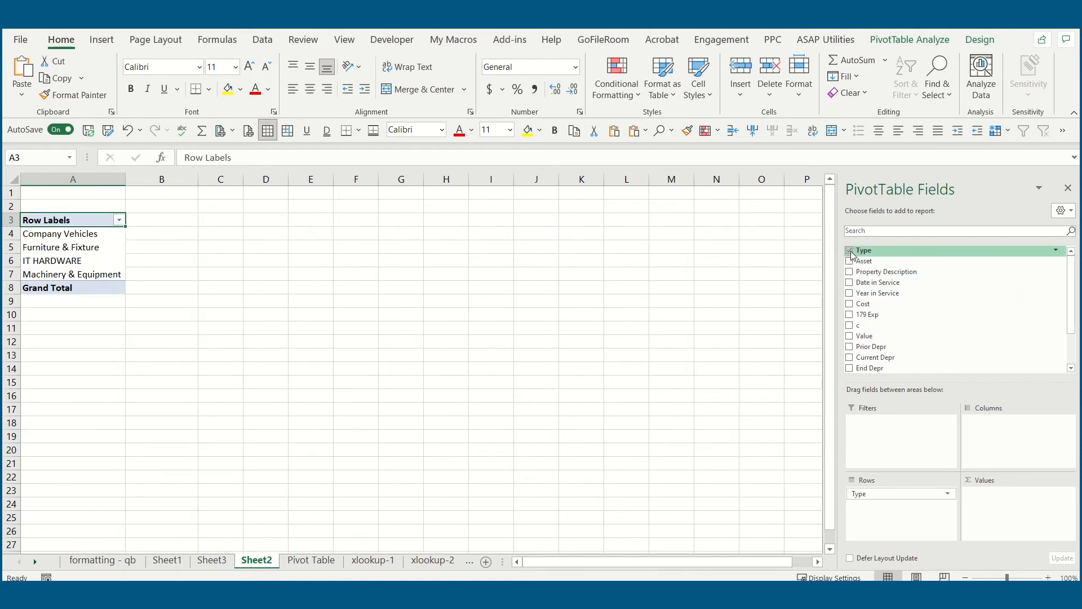
- Add the Current Depr field to the pivot table summarized by Type
click(850, 357)
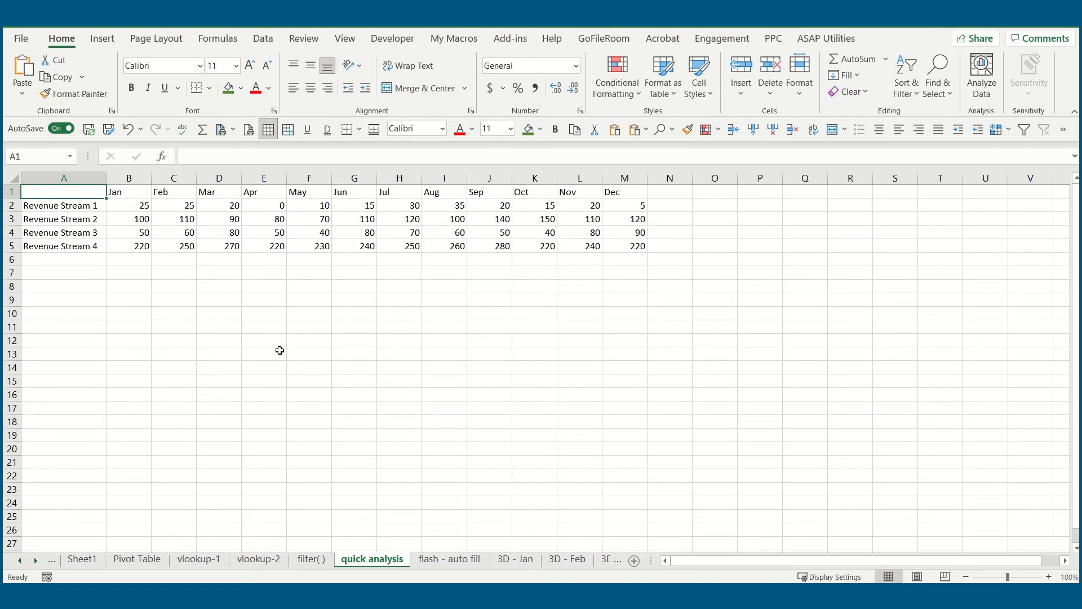
- Review the Quick Analysis formatting, chart and totals options for the revenue stream data in A1:M5, previewing Count and Running Total
drag(101, 195, 623, 235)
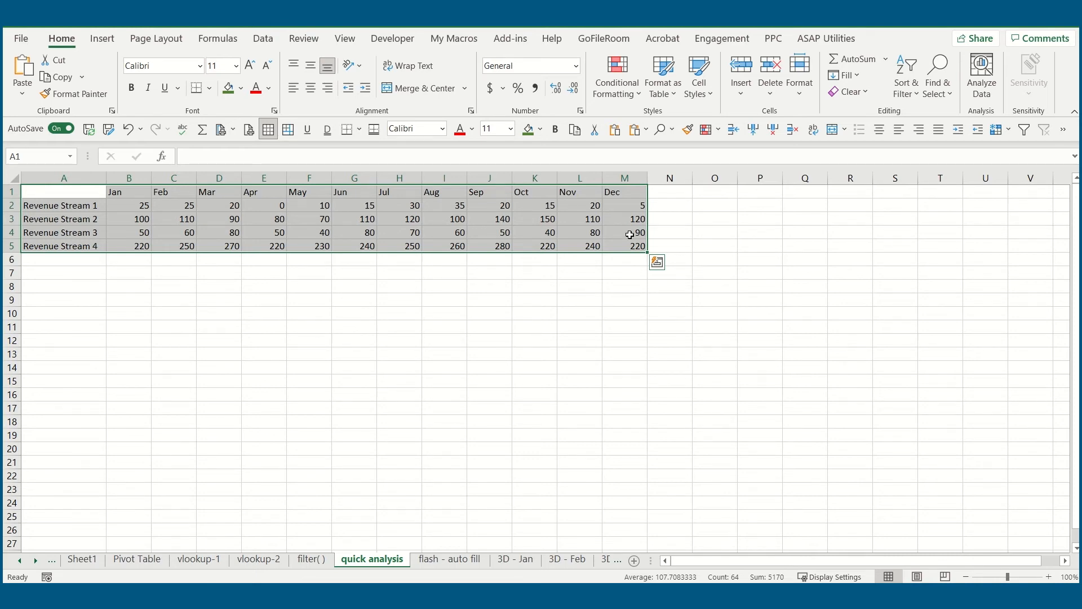
click(658, 263)
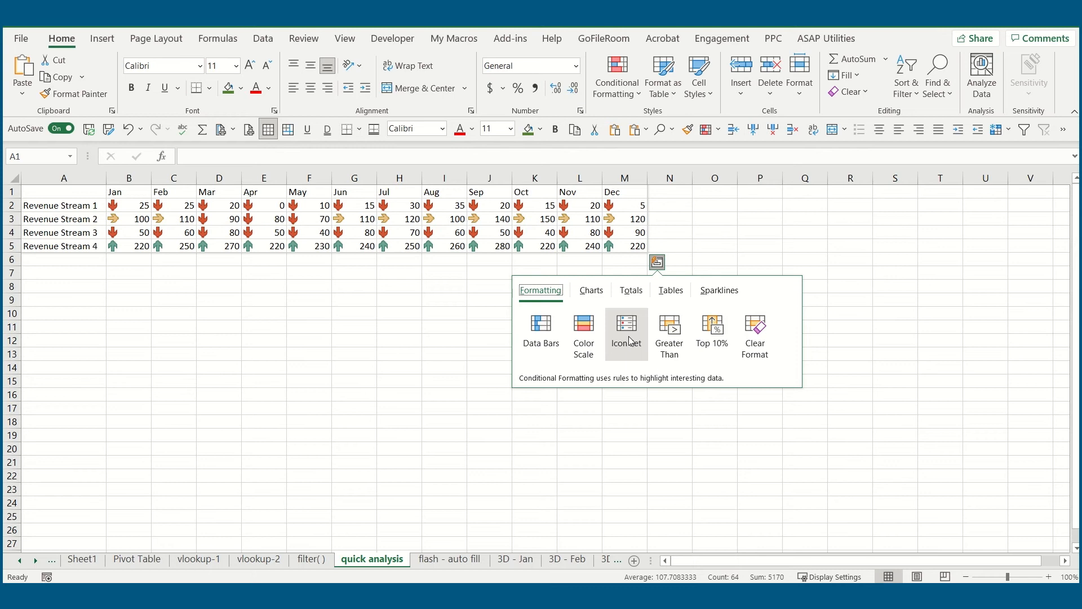
click(591, 291)
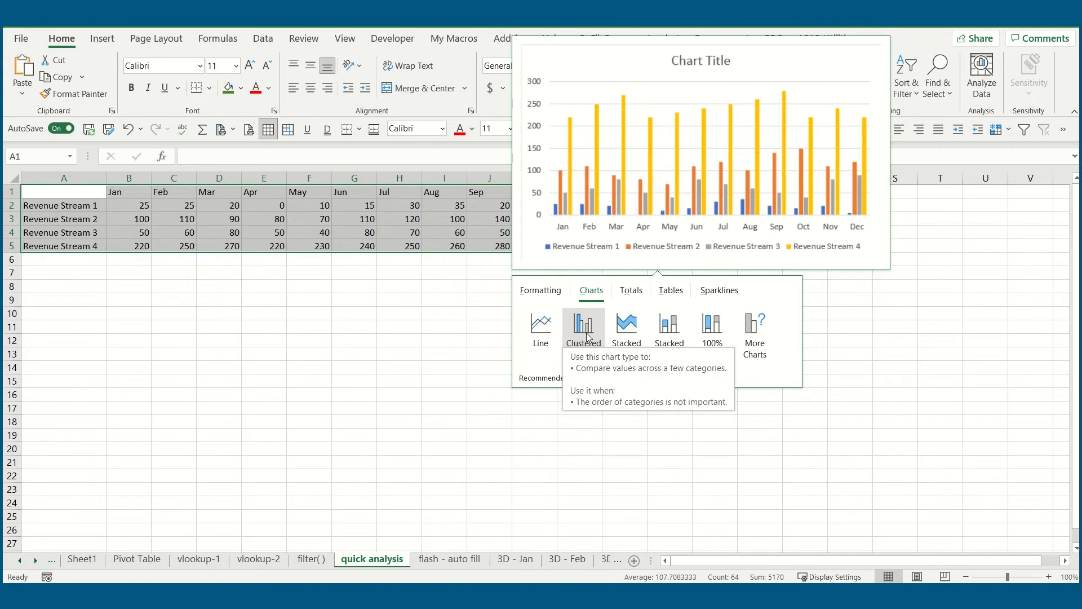
click(638, 293)
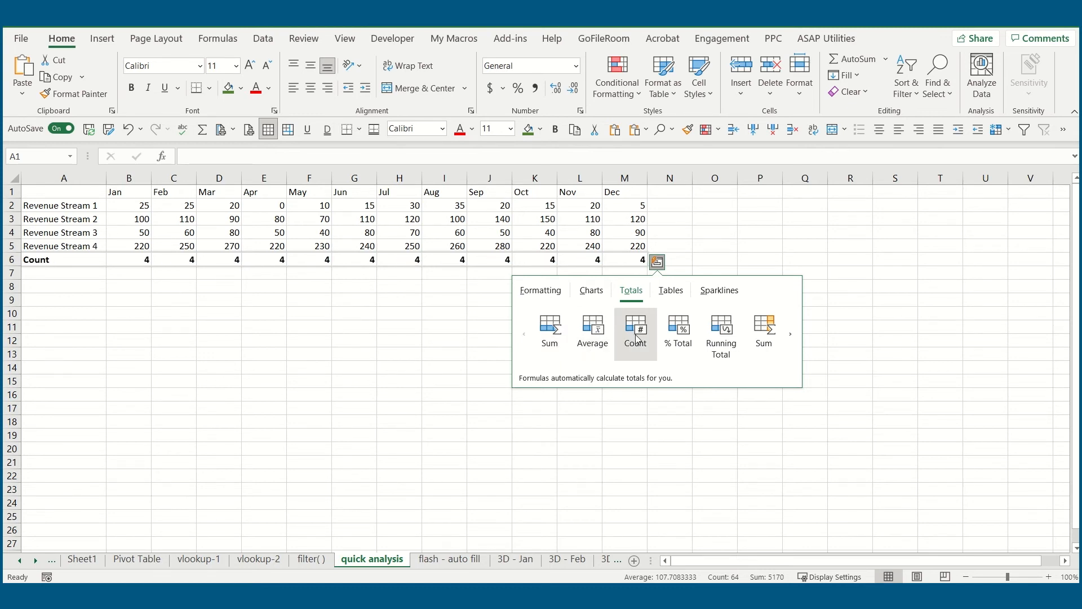
click(791, 335)
click(792, 336)
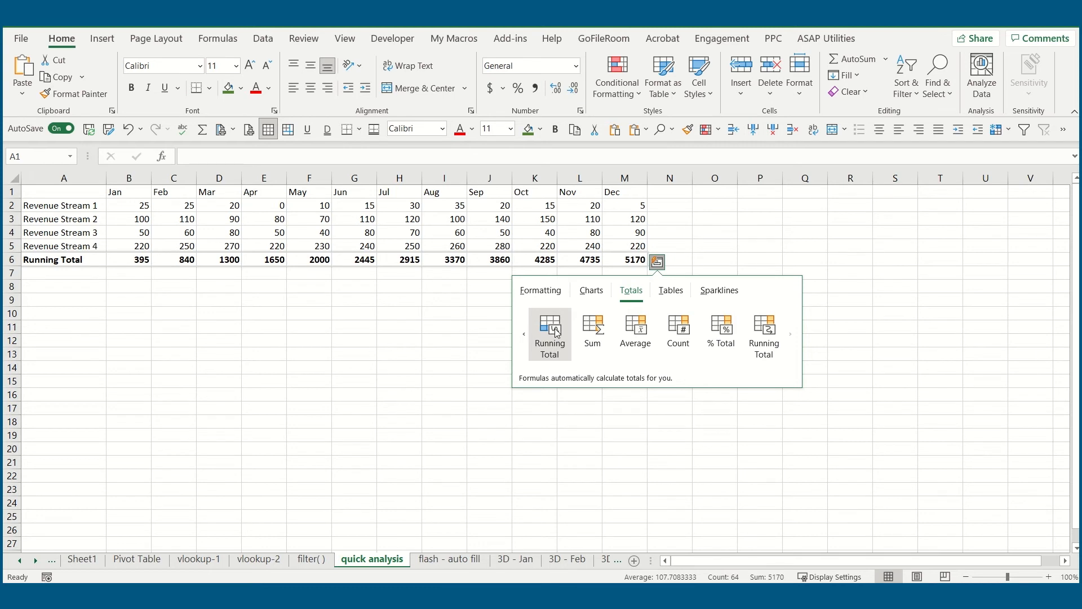
click(524, 335)
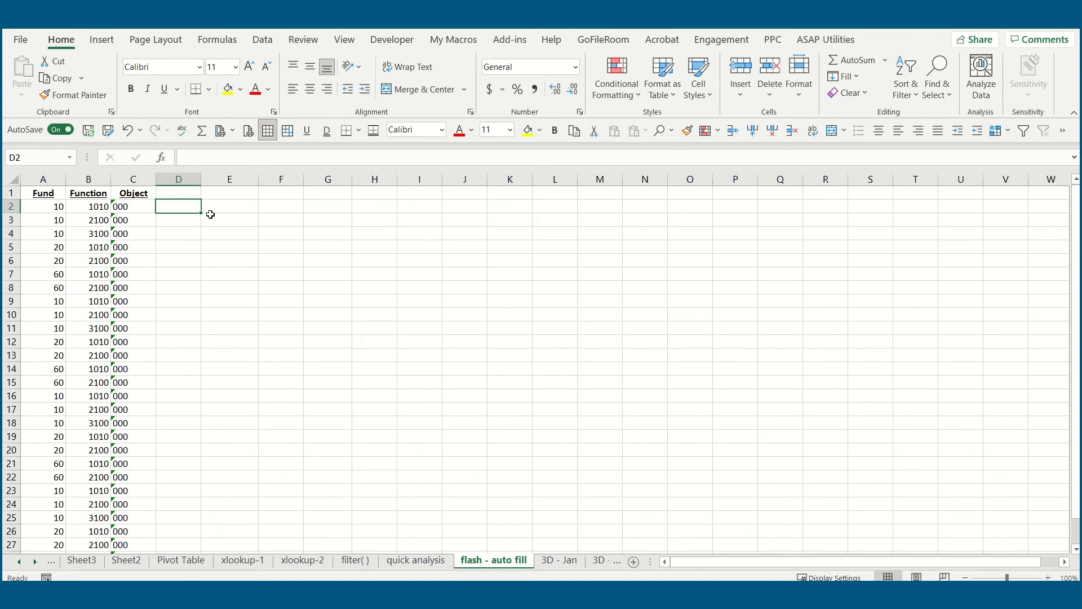
- Enter 10-1010-000 in D2 and 10-2100-000 in D3, accept the Flash Fill suggestion for column D and check the filled rows
text(10-)
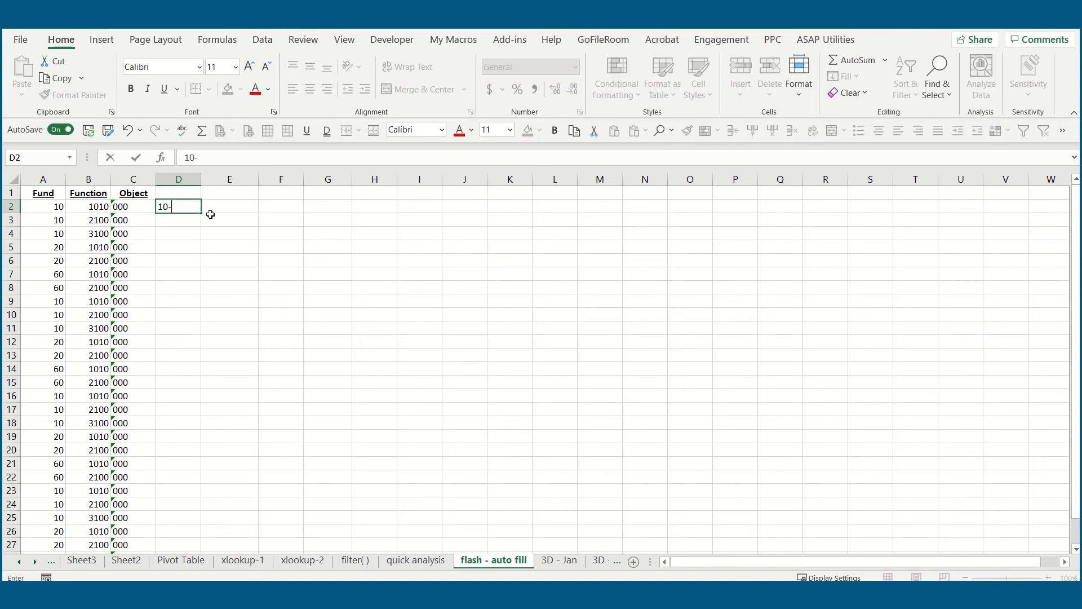
text(1010-000)
key(Return)
text(10-2100-000)
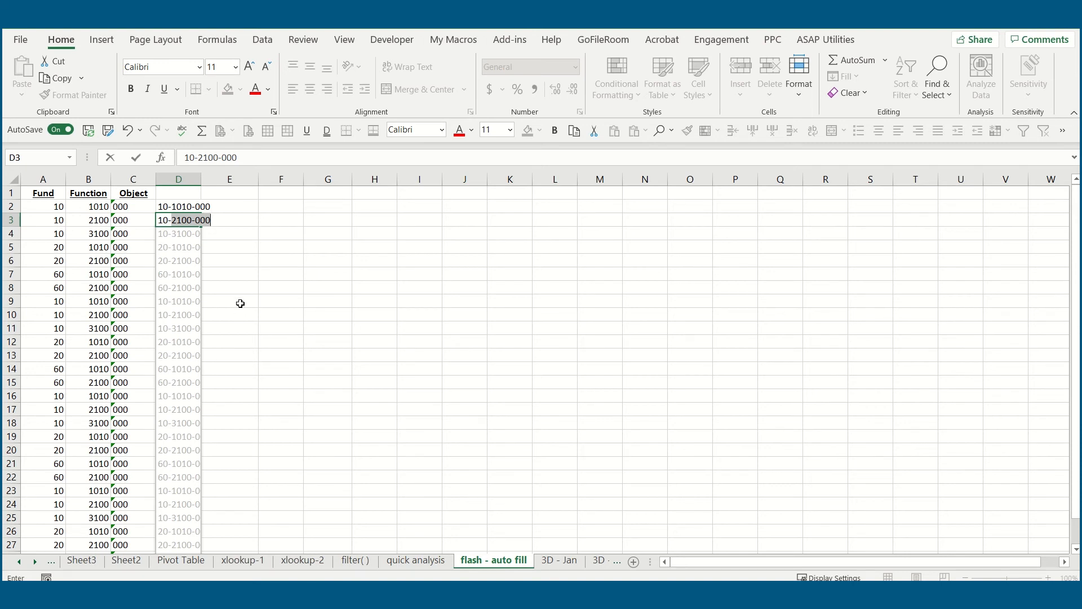
key(Return)
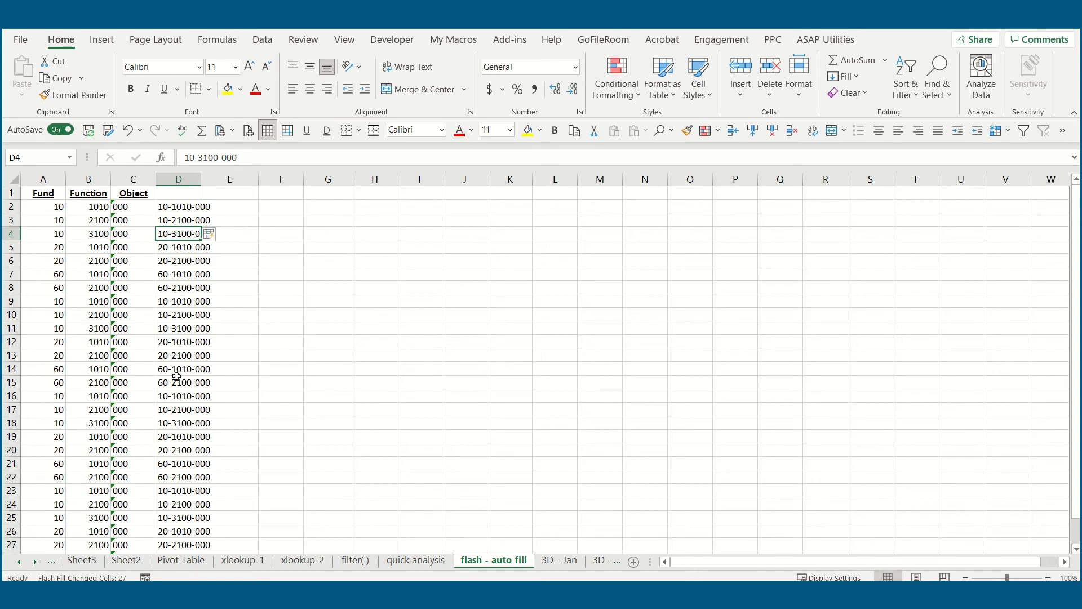
scroll(223, 335, down, 5)
scroll(229, 334, up, 5)
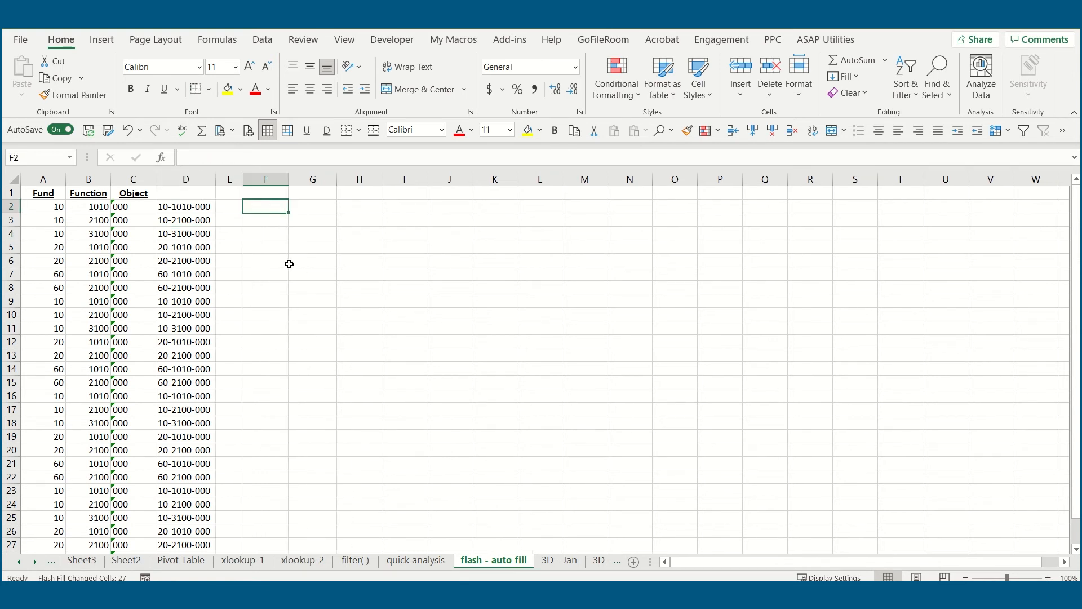
- Enter the heading Concatenate in F1 and widen column F to fit it
key(Up)
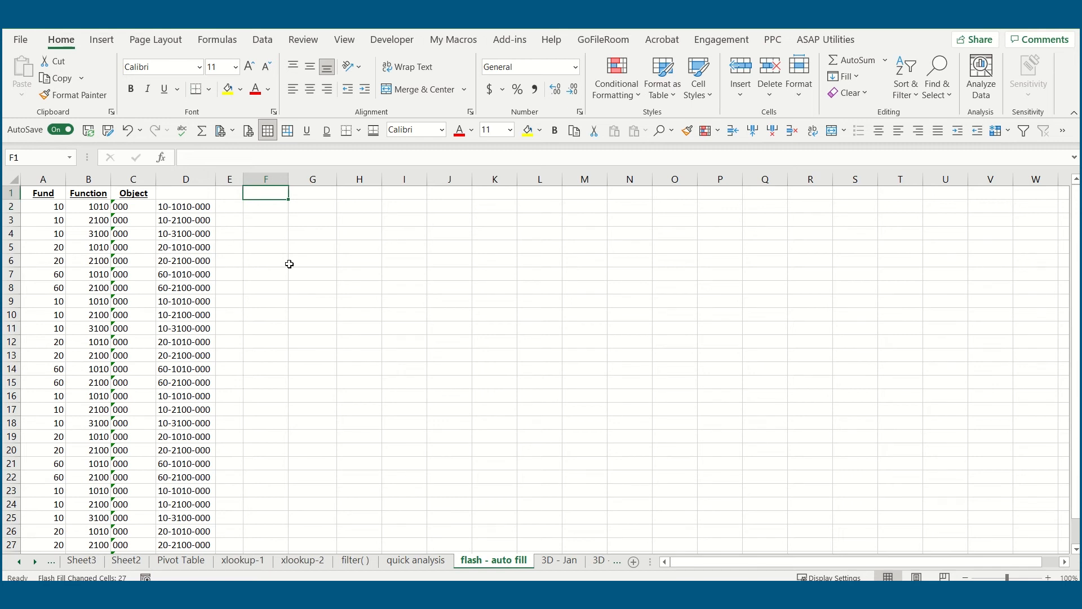
text(Concatenate)
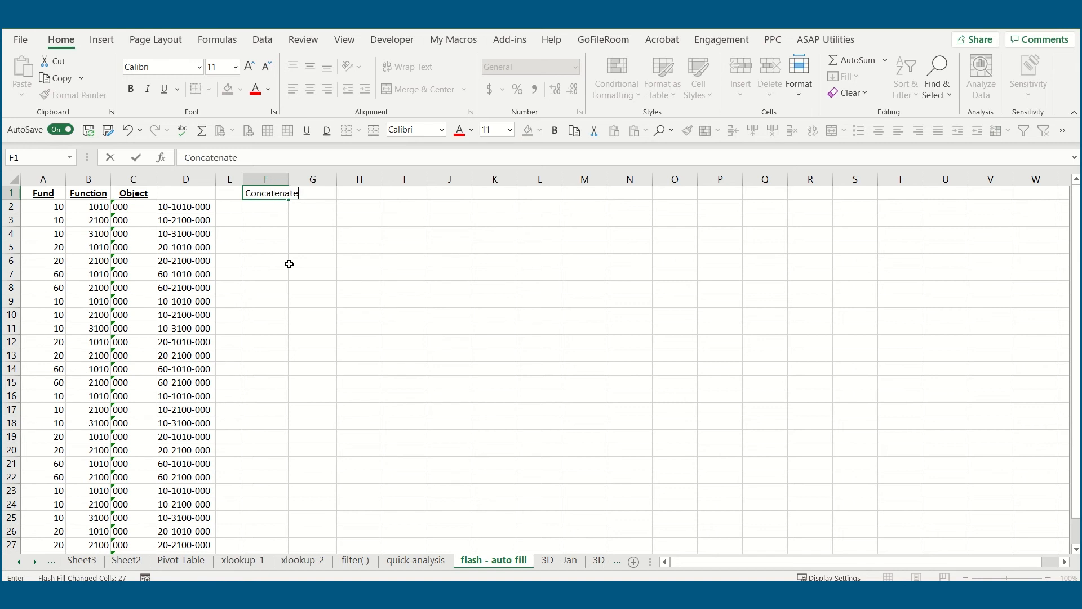
key(ctrl+Return)
key(Return)
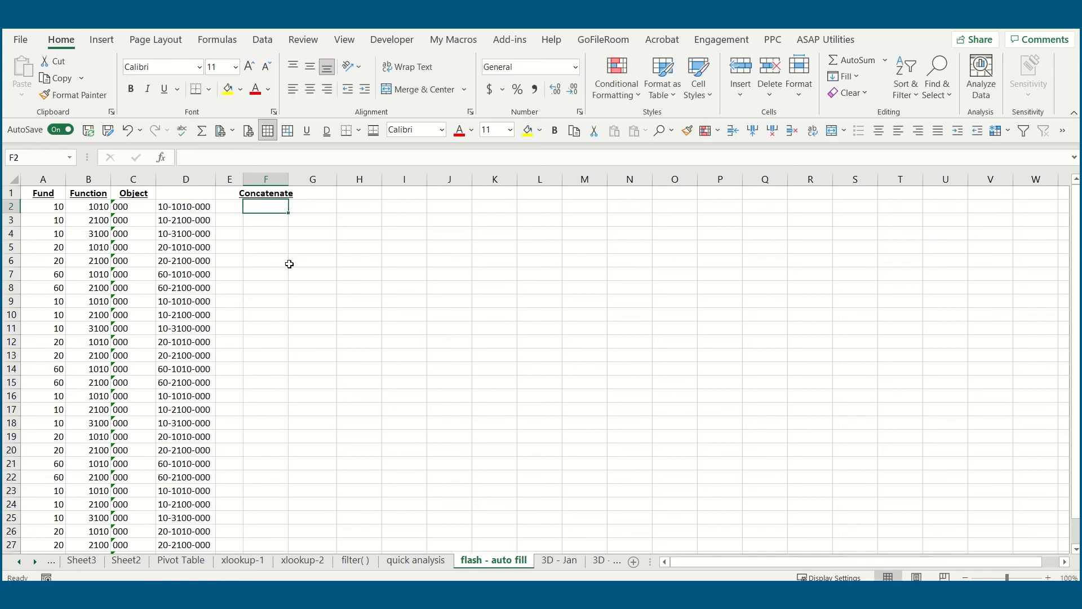
drag(288, 179, 305, 186)
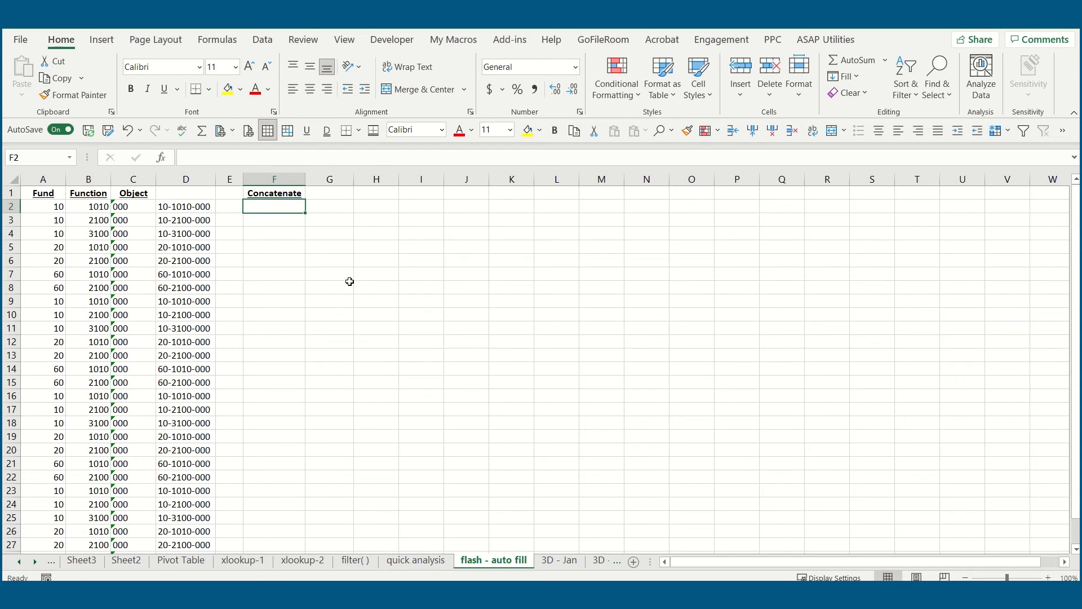
- Enter a CONCATENATE formula in F2 that joins A2, "-", B2 and "-"
text(=co)
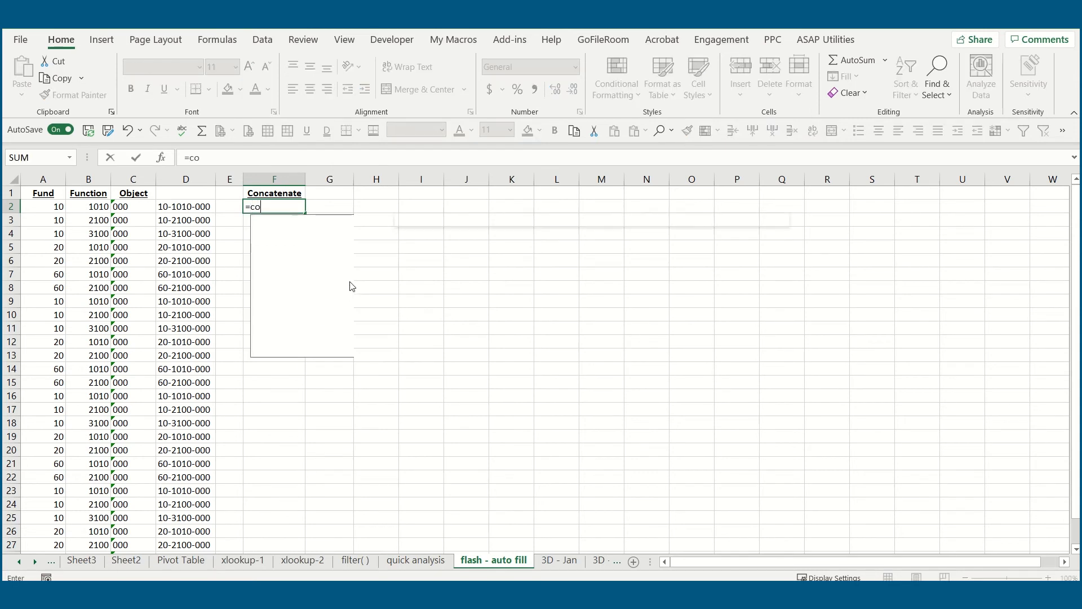
text(ncatenate()
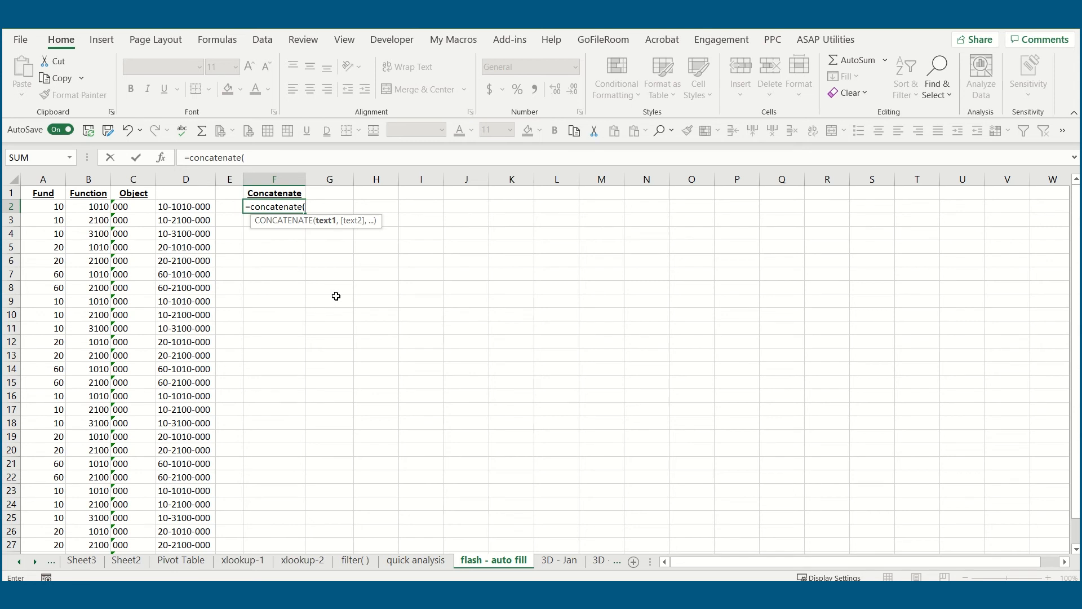
click(58, 207)
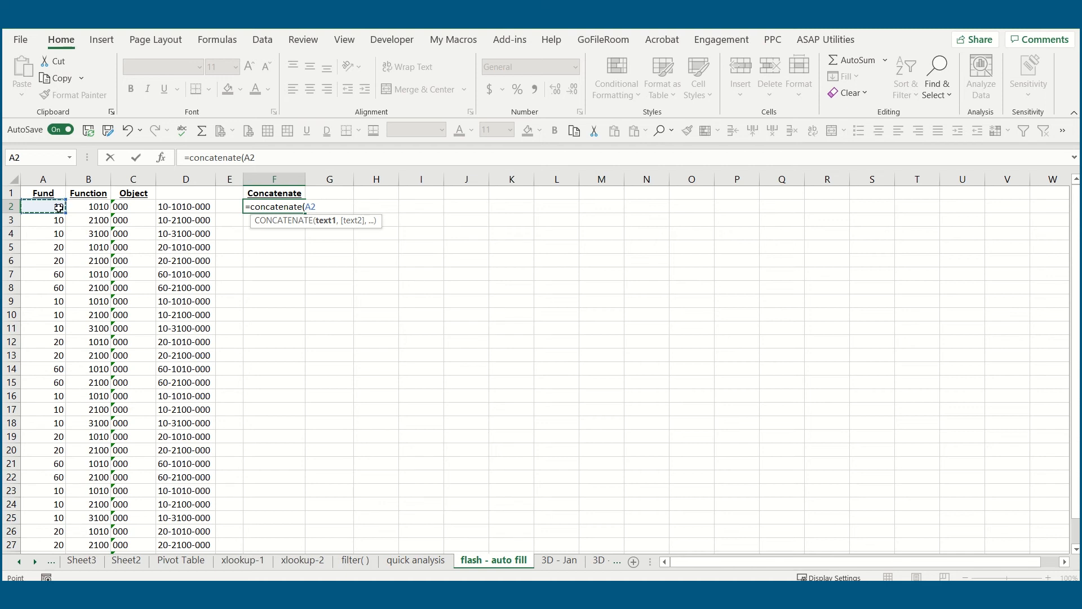
text(,")
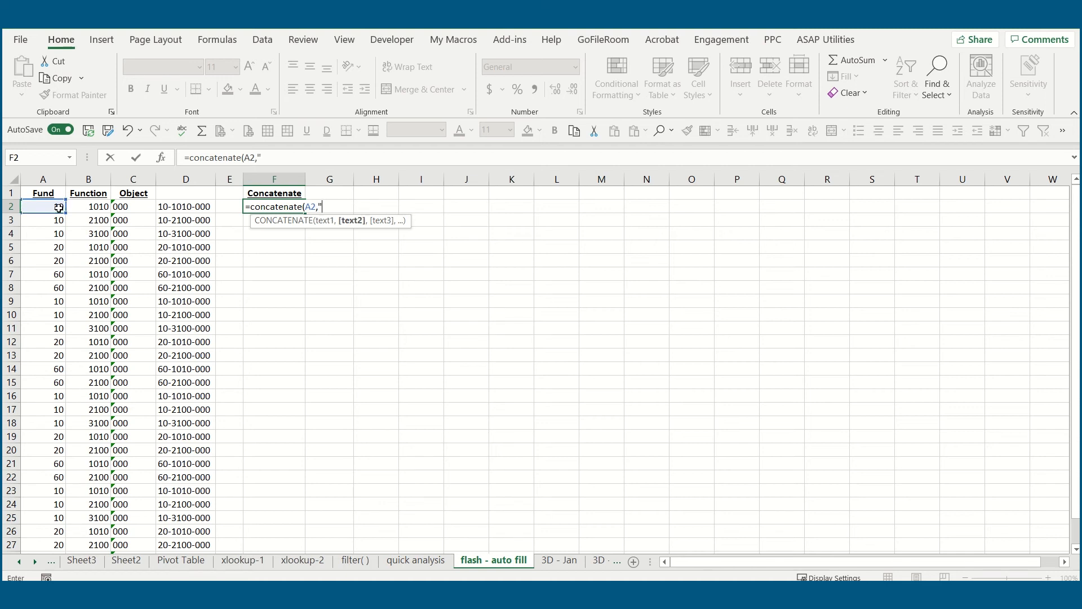
text(-",)
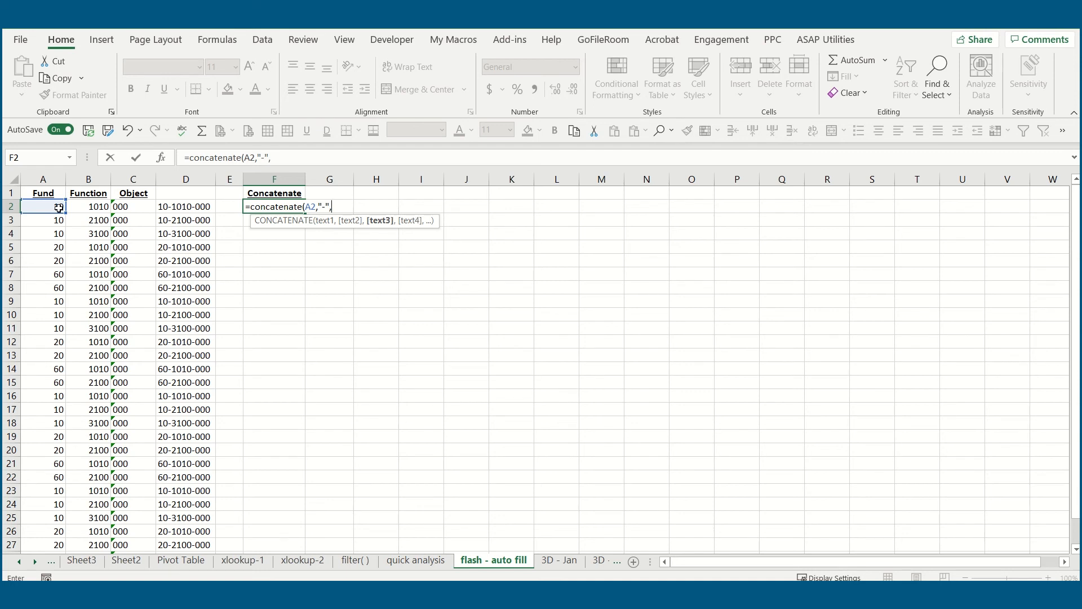
click(104, 208)
text(,)
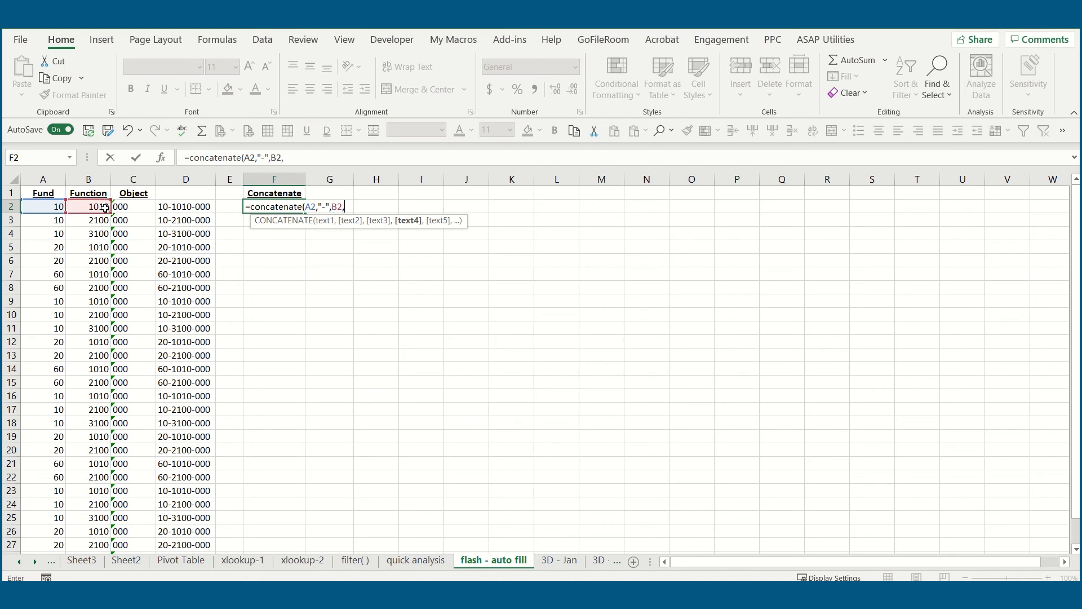
text("-")
click(142, 207)
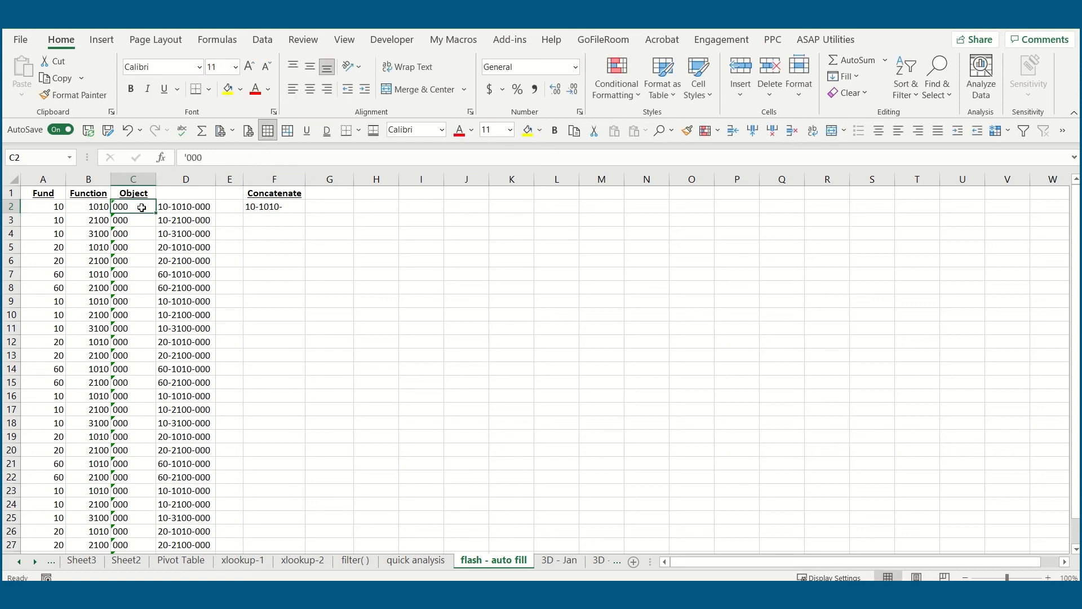
- Add C2 as the last argument of the F2 CONCATENATE formula and fill it down column F alongside the data
click(297, 207)
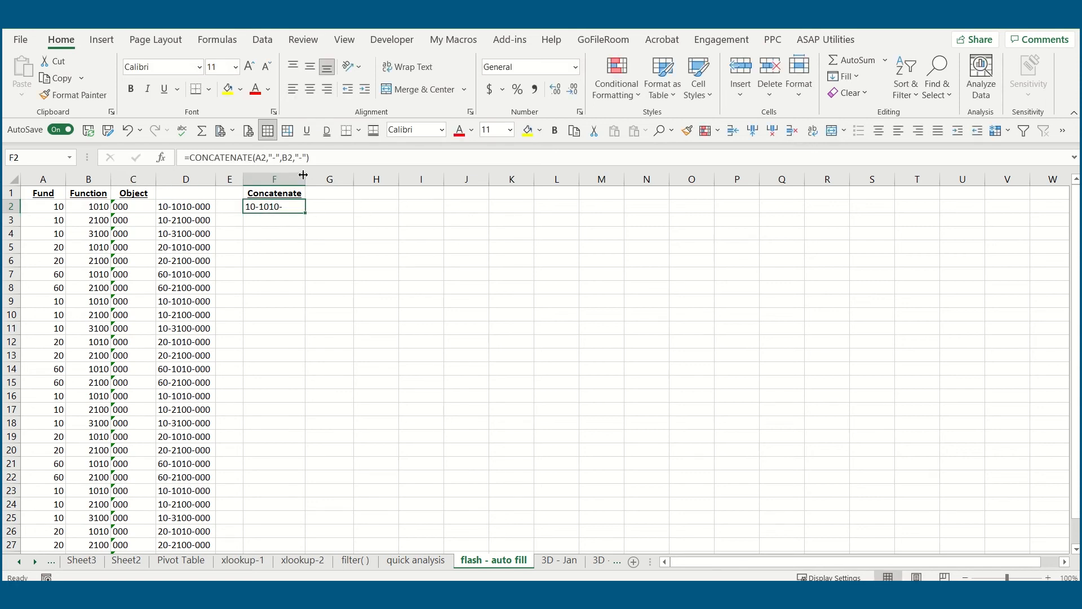
click(326, 160)
text(,)
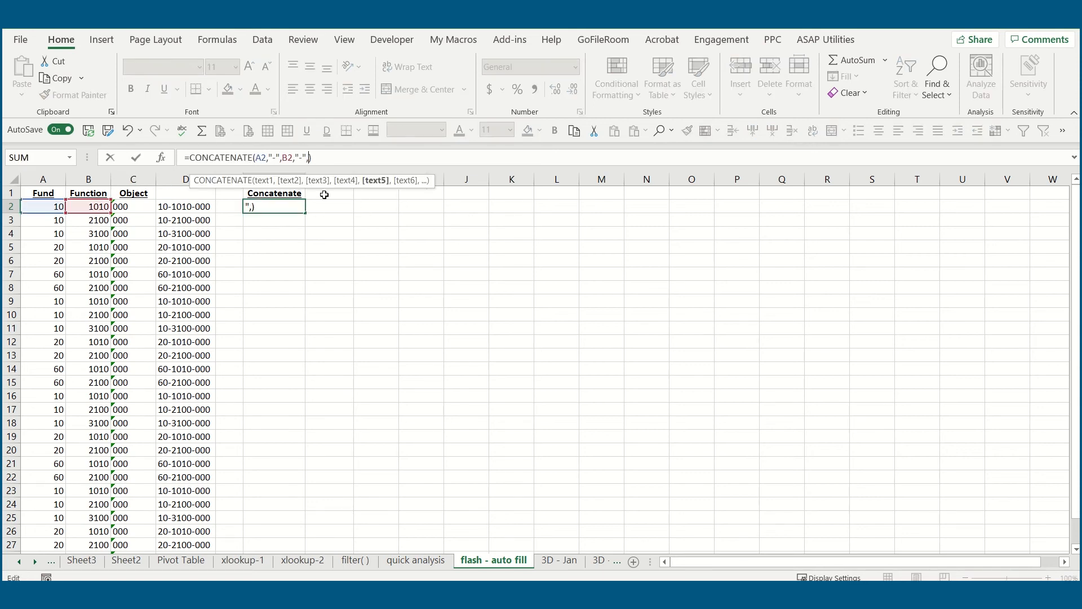
click(140, 206)
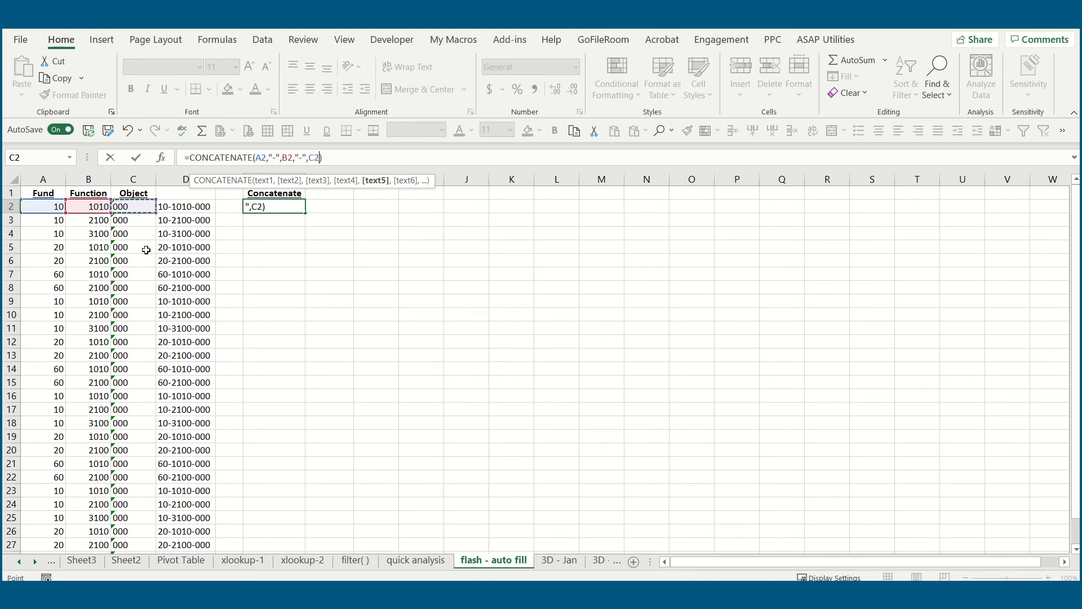
key(Return)
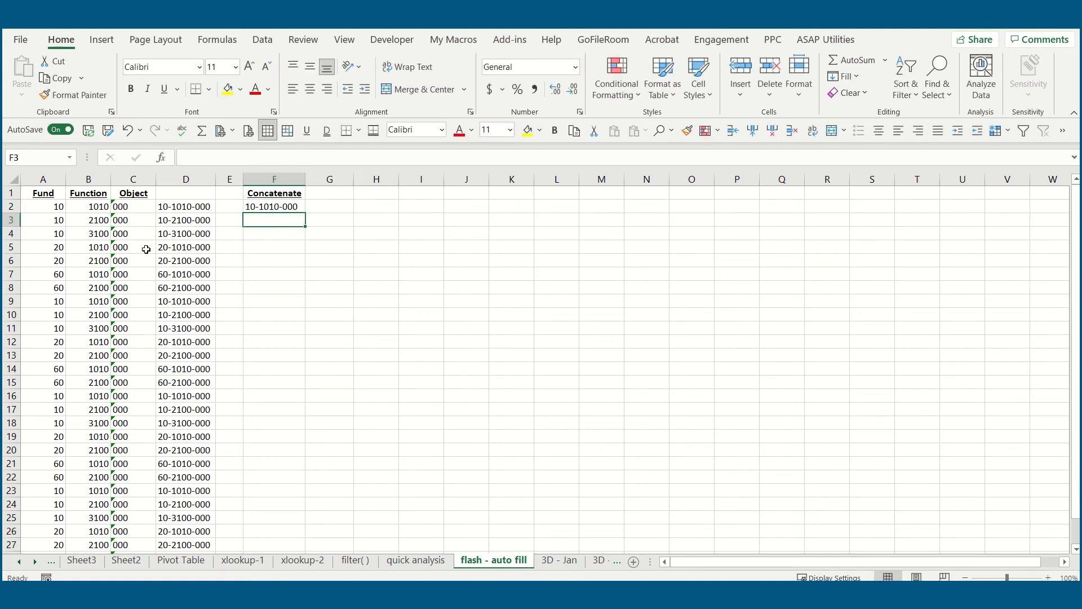
click(269, 207)
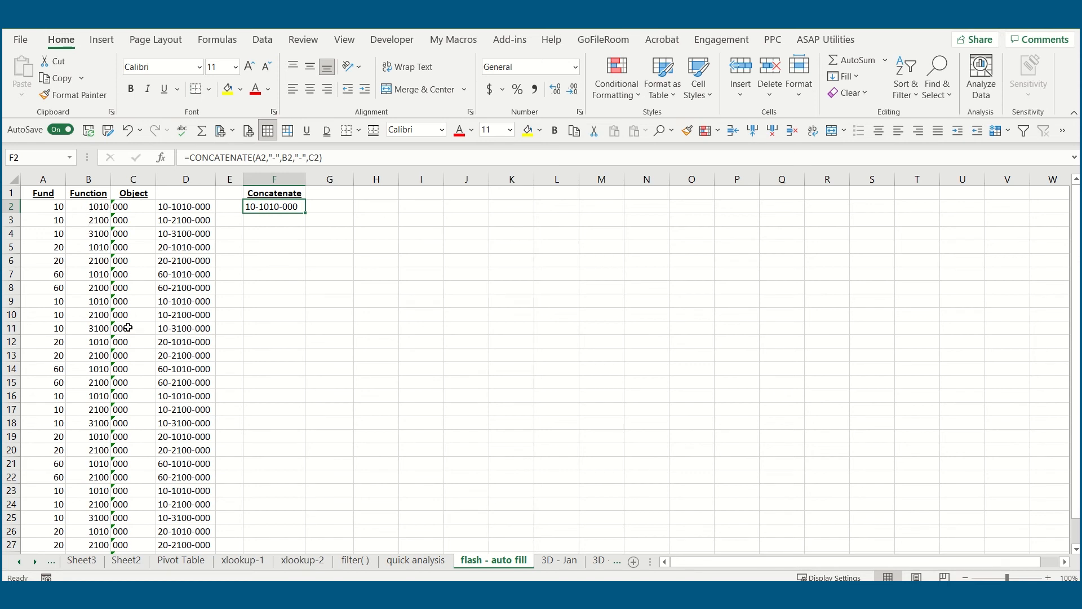
drag(308, 213, 307, 547)
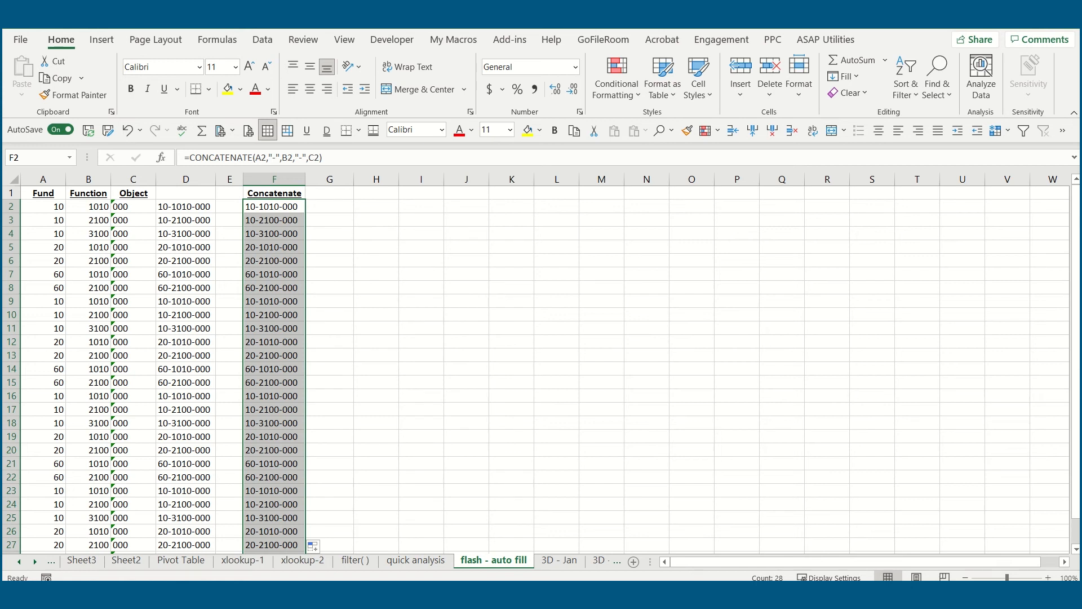
- Enter 1 and 2 in H2:H3 and extend the number series down to 14 in H15
key(Right)
key(Right)
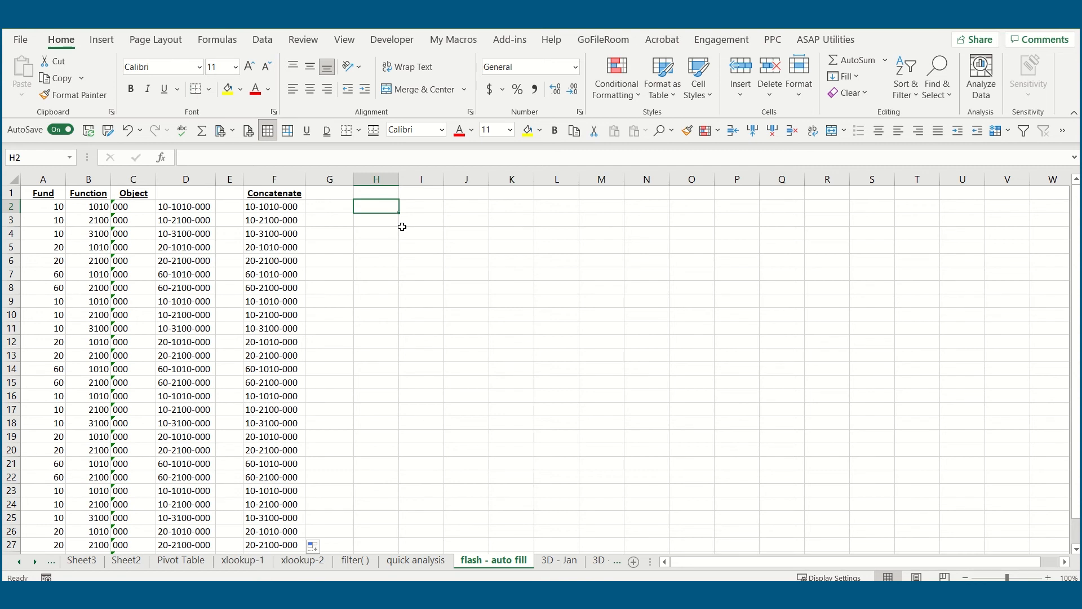
text(1)
key(Return)
text(2)
key(Return)
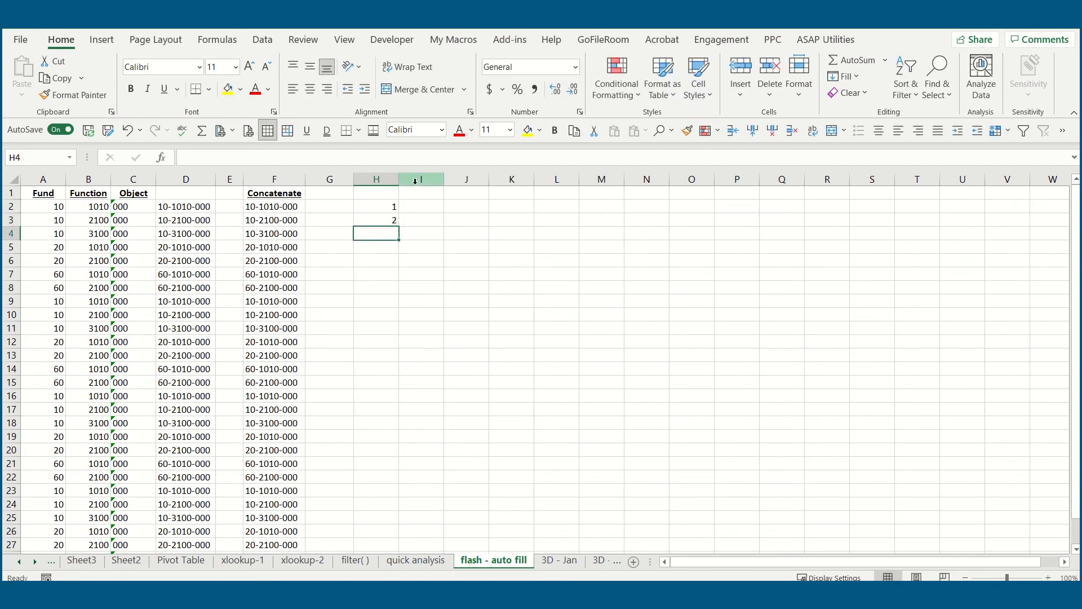
drag(374, 207, 401, 388)
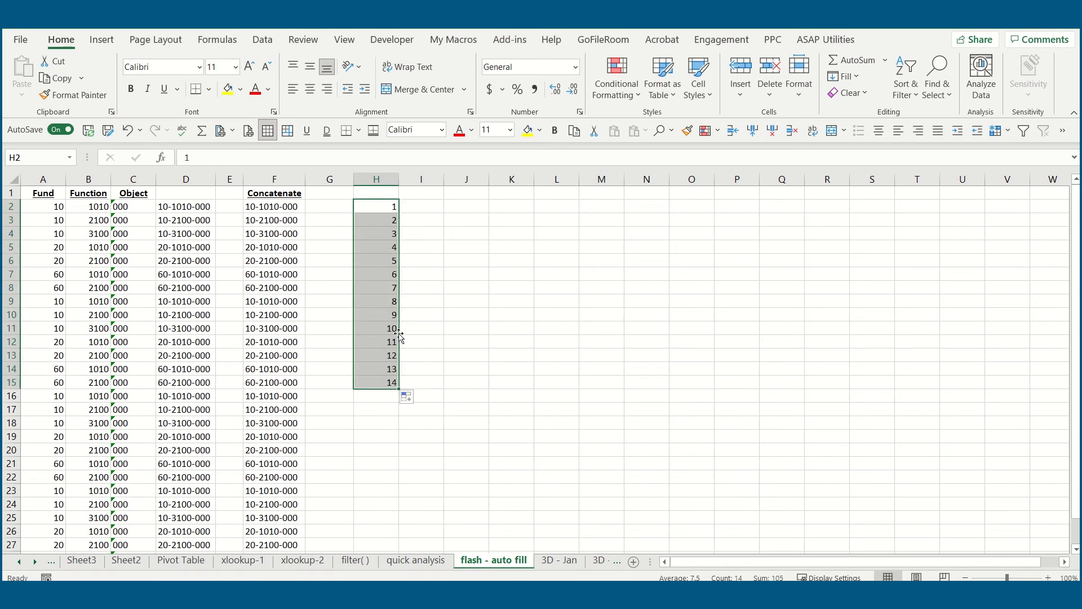
- Narrow column I, enter Jan and Feb in J2:J3 and extend the month series down to Nov in J12
drag(443, 174, 419, 175)
click(447, 206)
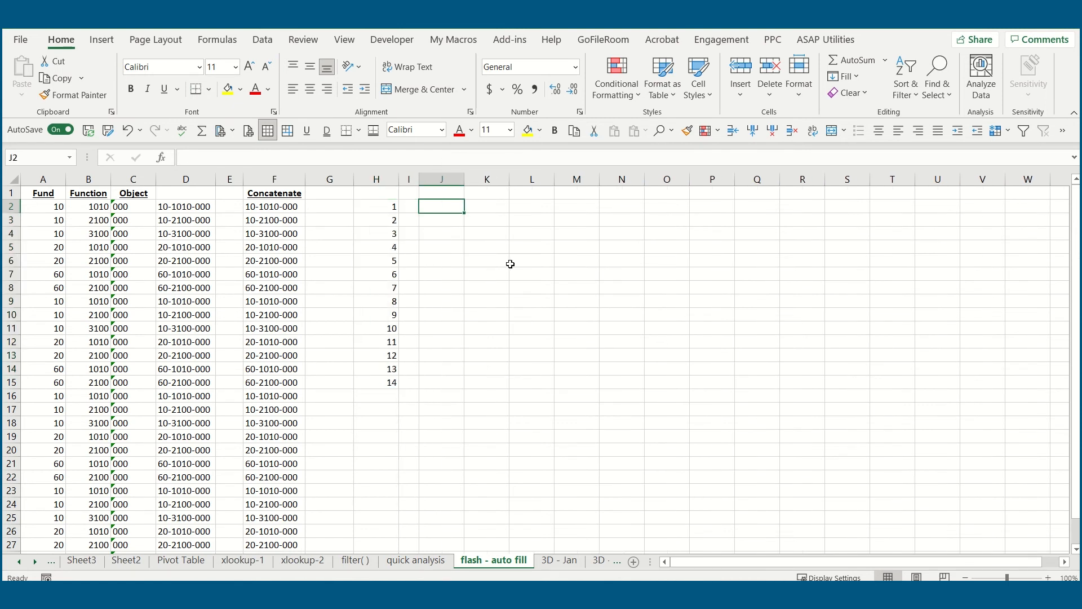
text(Jan)
key(Return)
text(Feb)
key(Return)
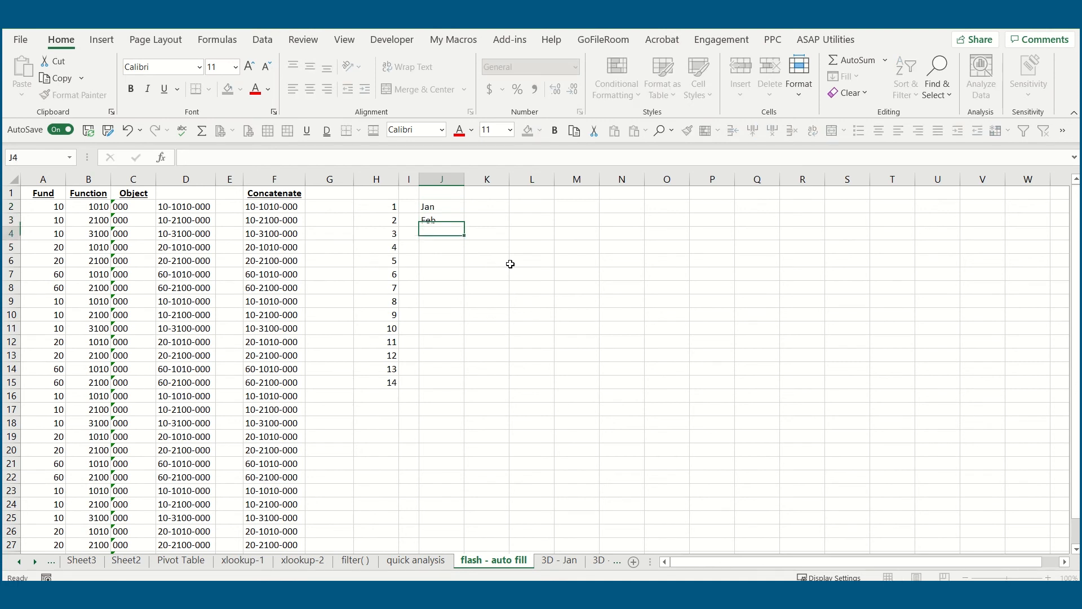
drag(456, 208, 465, 346)
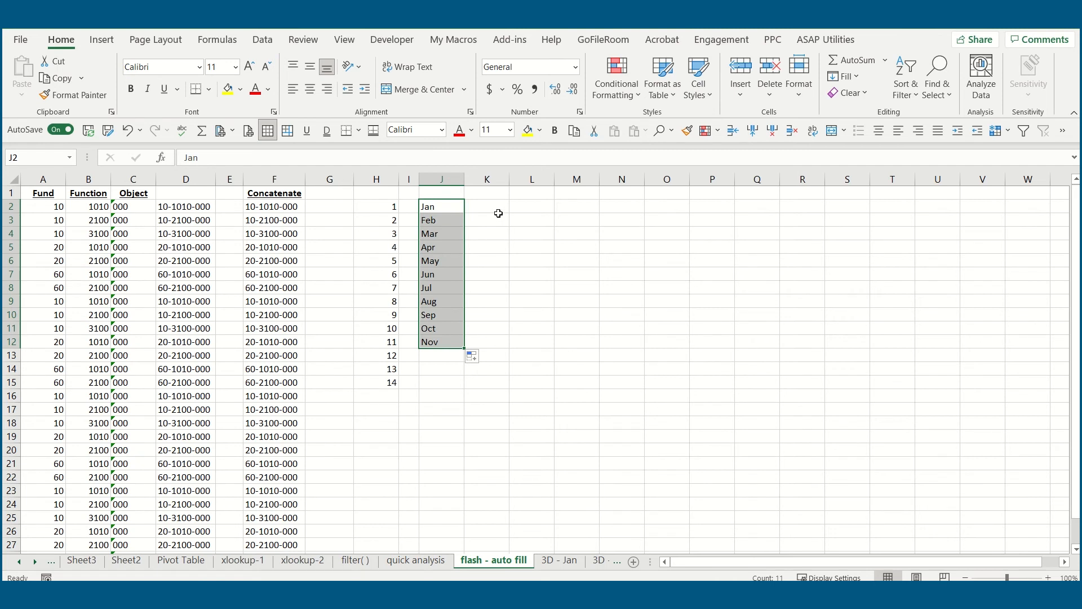
click(524, 208)
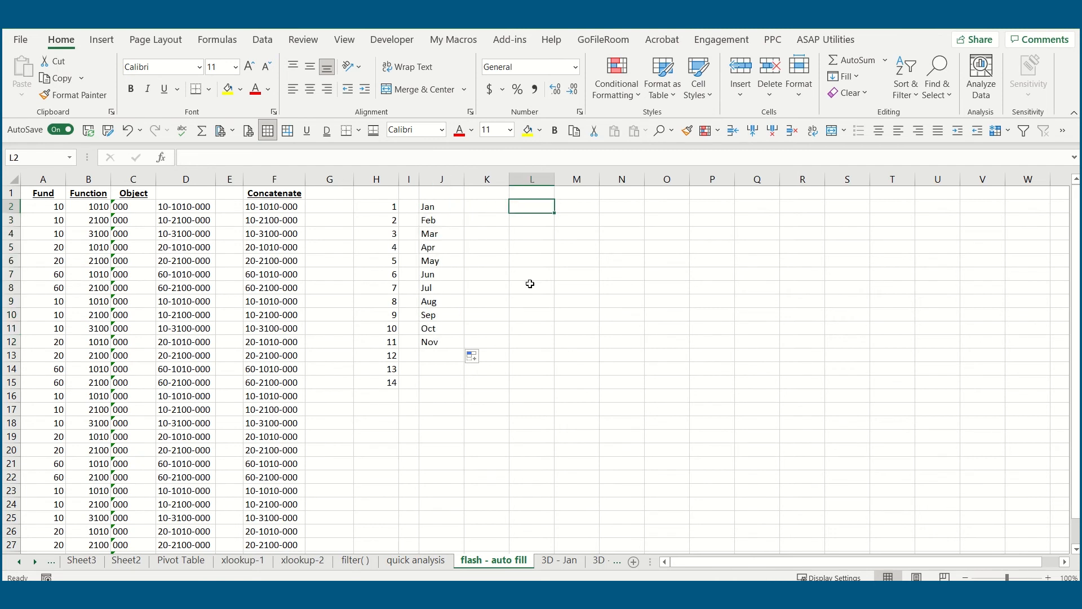
- Enter Mon and Tues in L2:L3 and try to extend the weekday series down to L9
text(Mon)
key(Return)
text(Tues)
key(Return)
drag(539, 215, 550, 312)
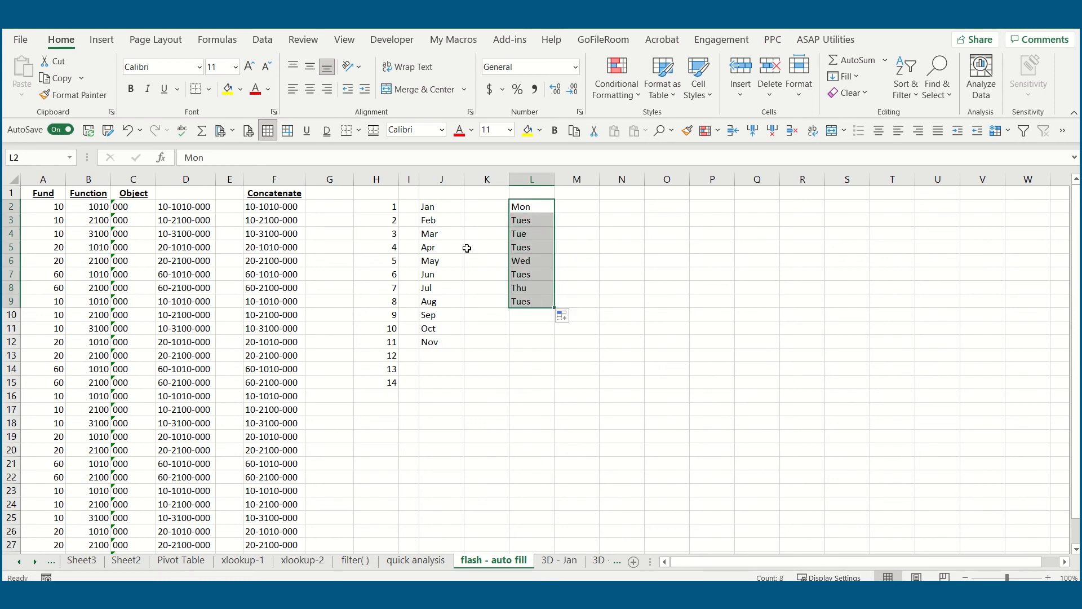
click(488, 234)
click(524, 234)
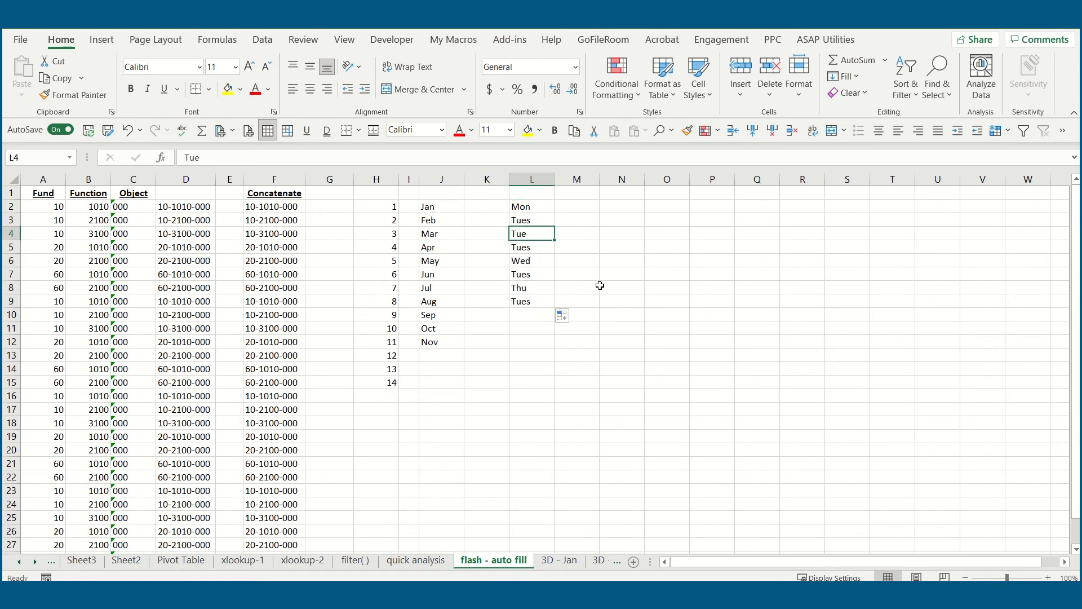
- Change L2:L3 to Monday and Tuesday, extend the weekday series down to L11 and fit column L to its contents
key(Up)
key(Up)
key(F2)
text(day)
key(Return)
text(Tuesday)
key(Return)
drag(528, 208, 558, 332)
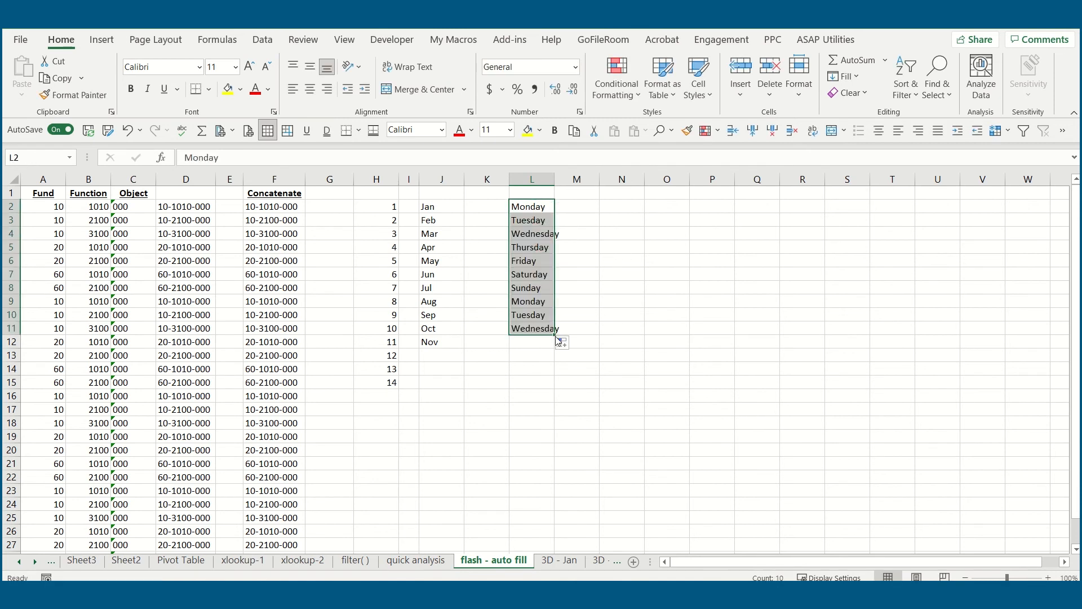
double_click(554, 179)
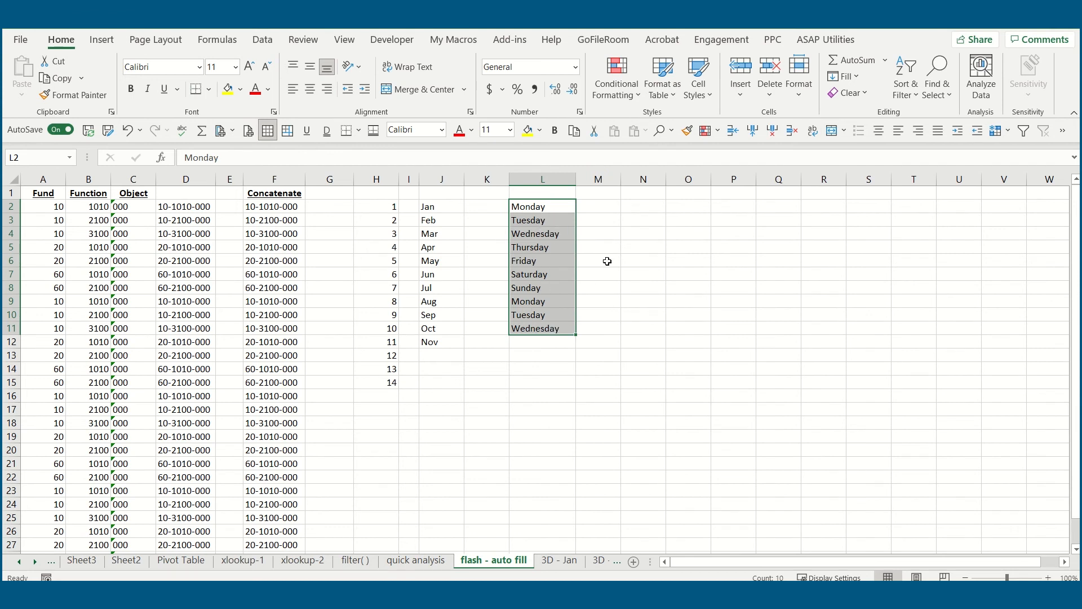
- Enter the dates 1/1/2022 in N2 and 1/2/2022 in N3
click(634, 209)
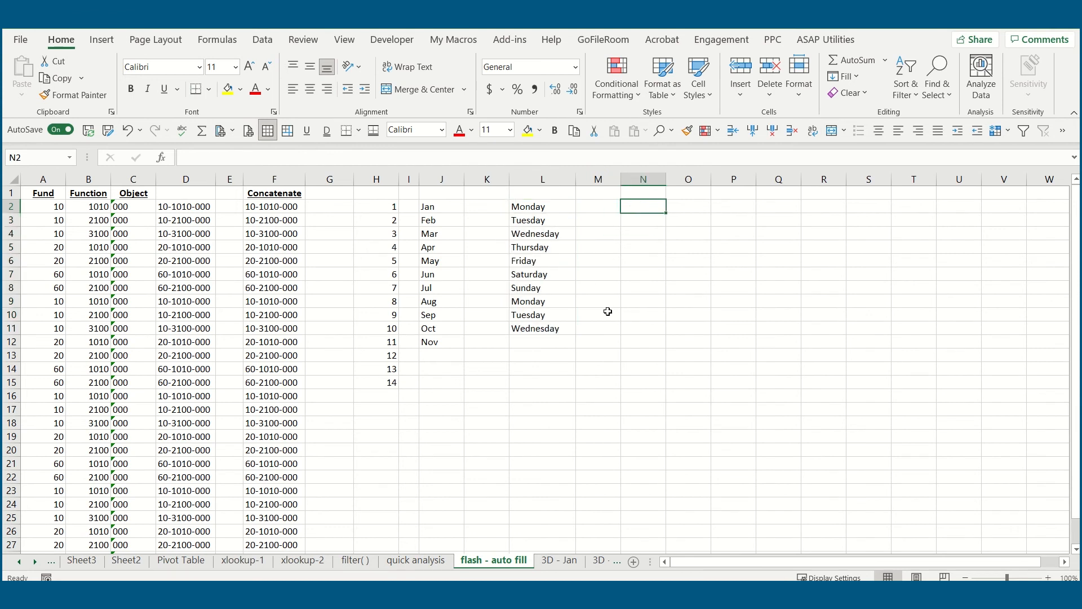
text(1/1/2022)
key(Return)
text(1/2/2022)
key(Return)
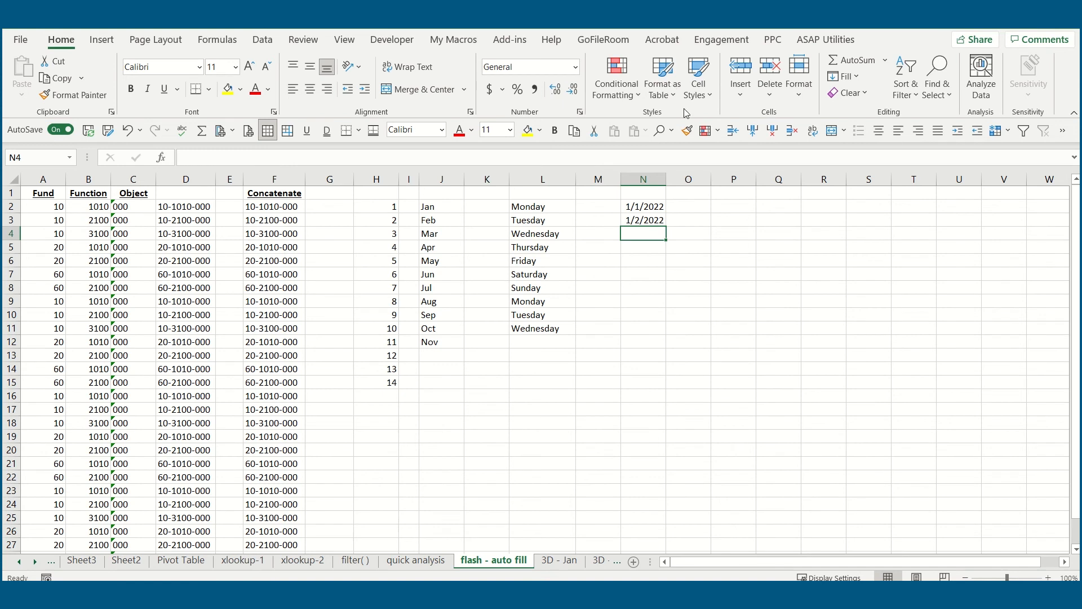
- Extend the daily date series from N2:N3 down to N21 and fit column N to its contents
drag(657, 206, 657, 221)
drag(669, 225, 666, 470)
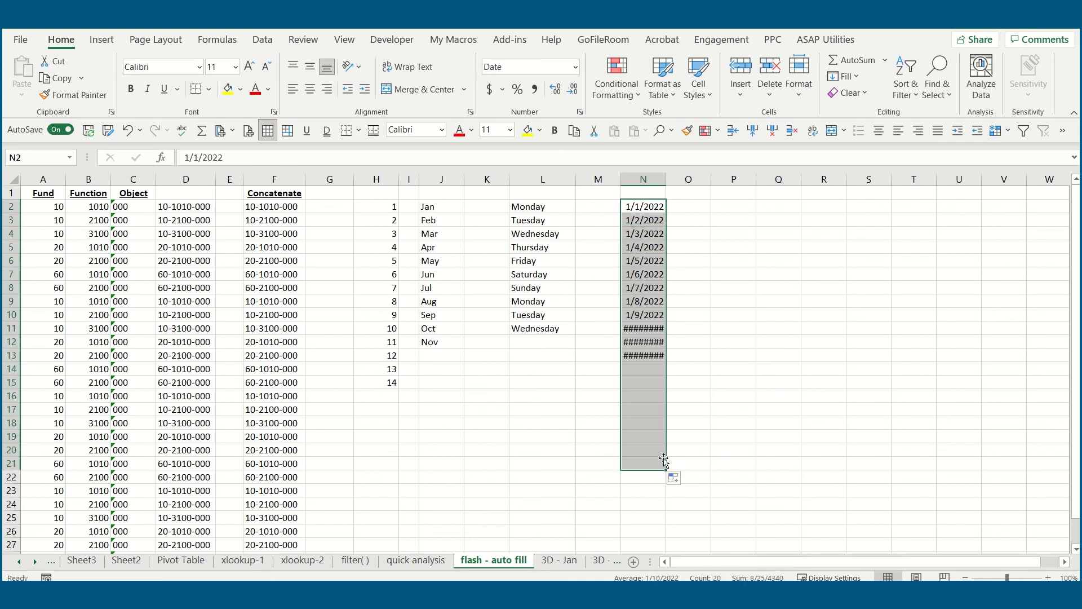
double_click(666, 179)
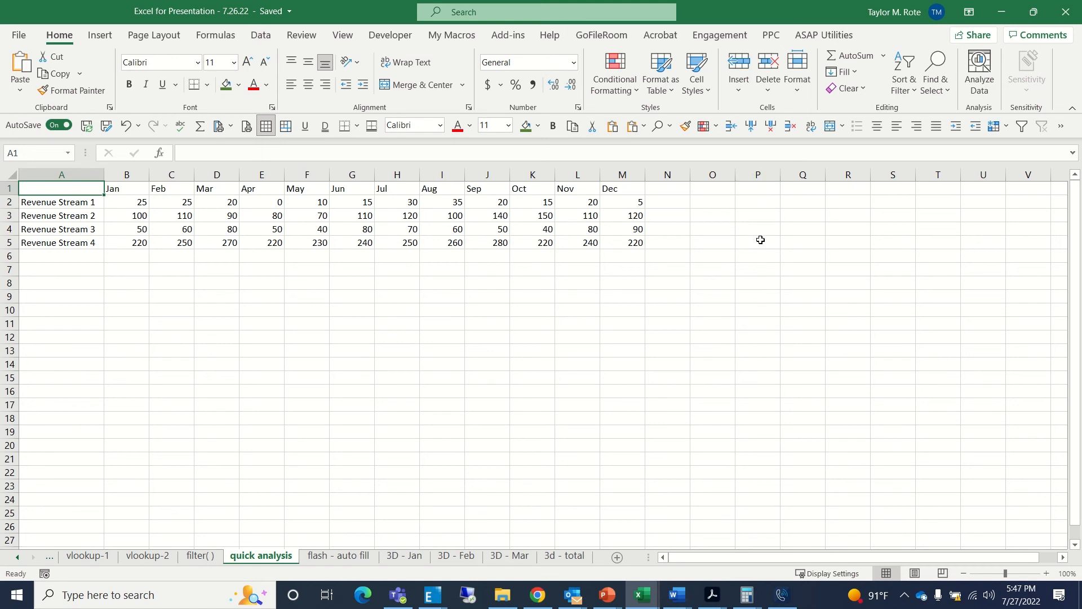
click(508, 39)
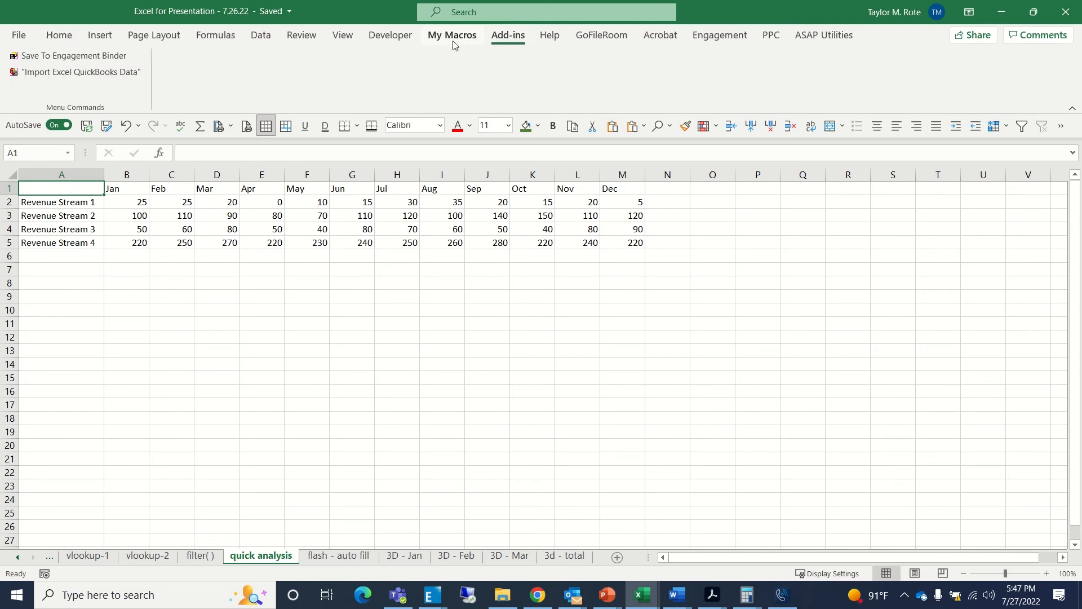
click(452, 39)
click(100, 36)
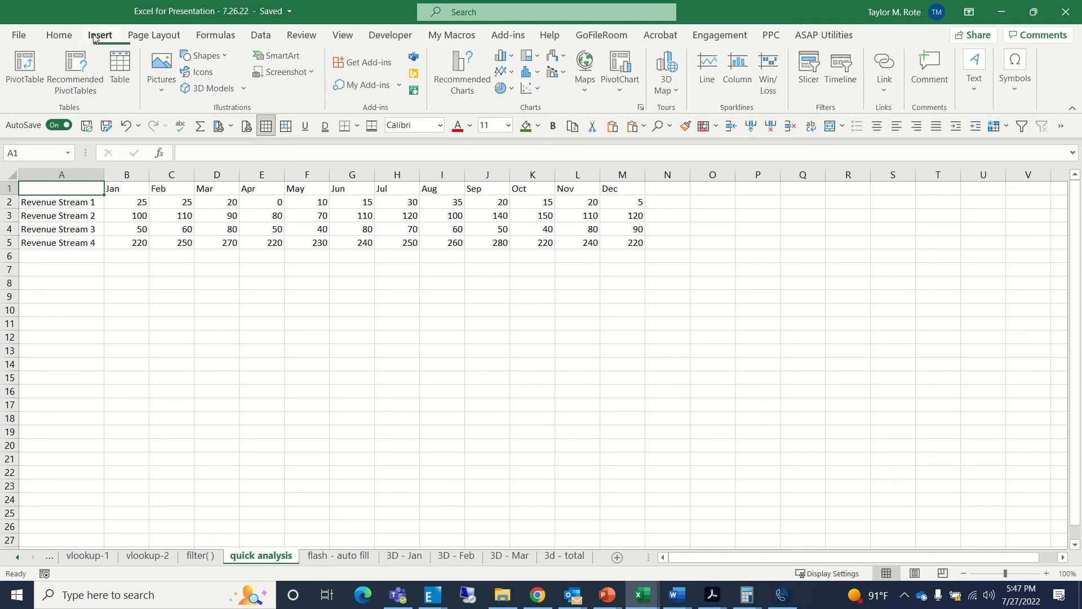
click(59, 36)
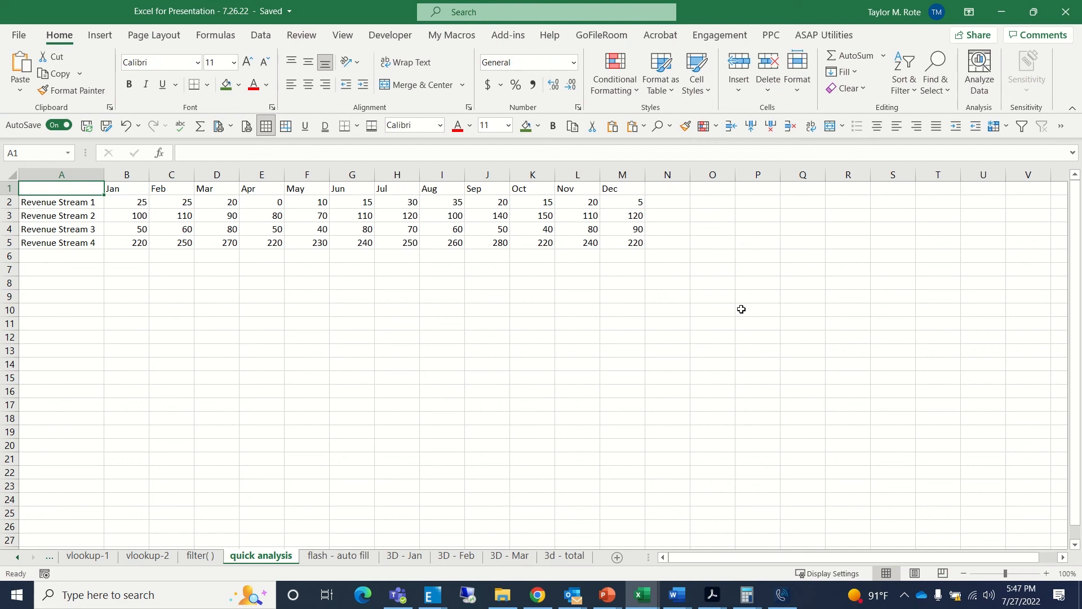
- Add the Back command, found under Commands Not in the Ribbon, to the Quick Access Toolbar through Excel Options
click(19, 35)
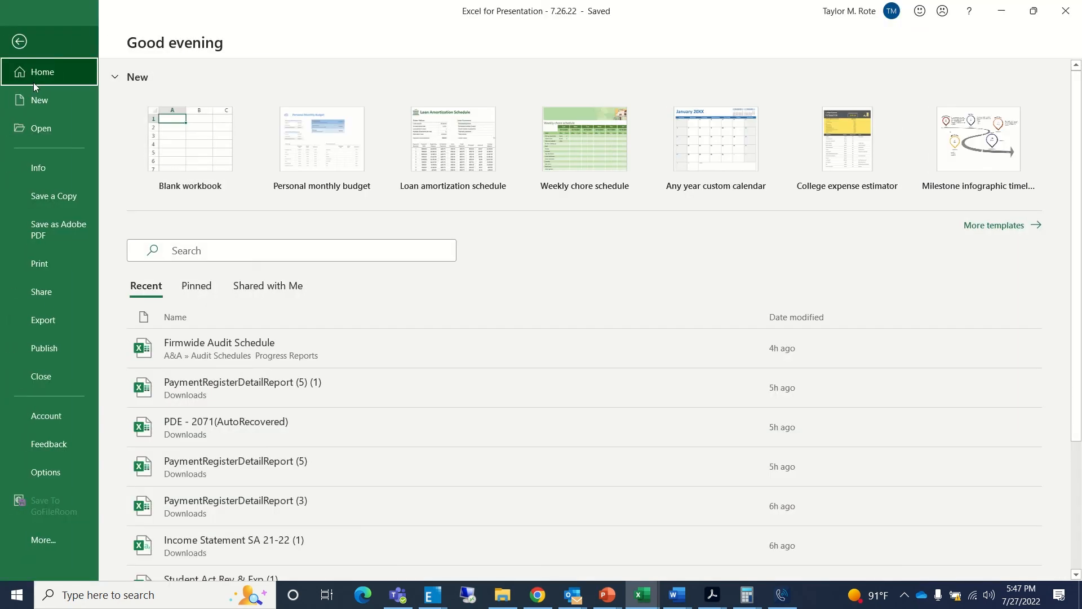
click(74, 472)
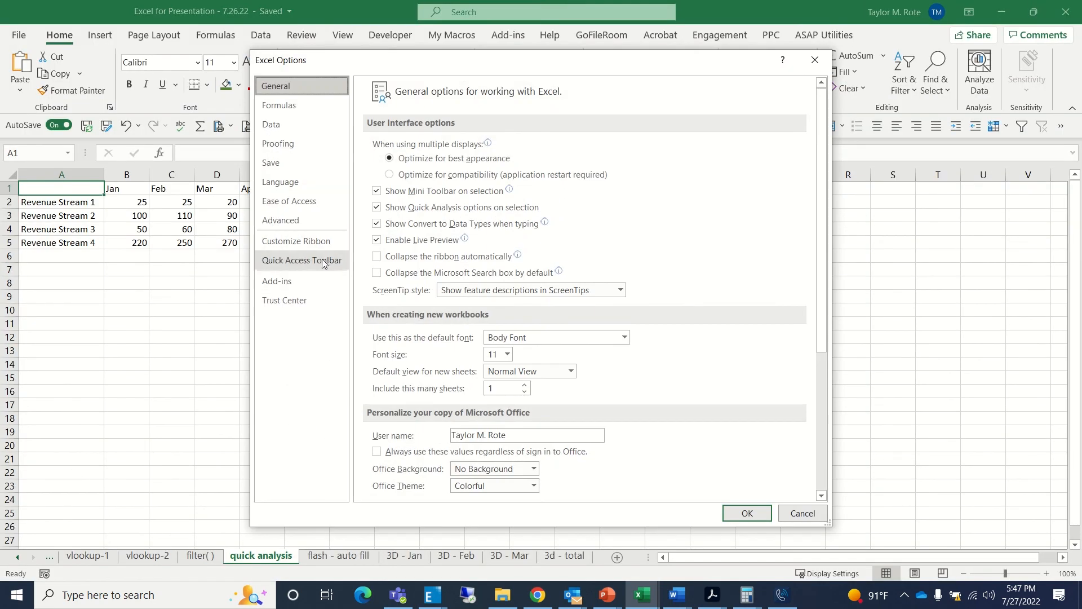
click(324, 264)
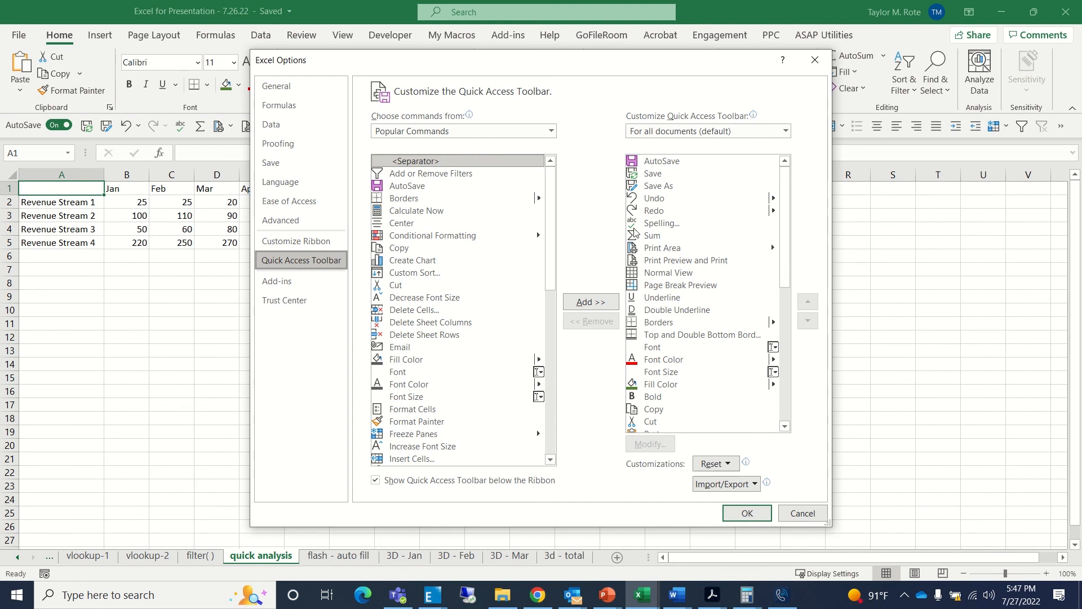
click(550, 131)
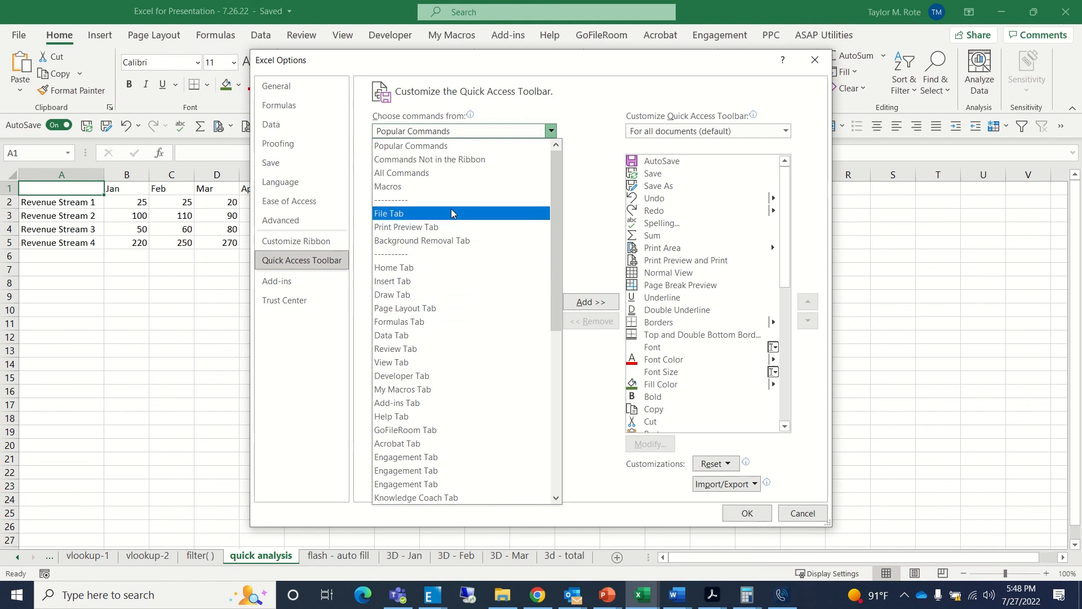
click(447, 160)
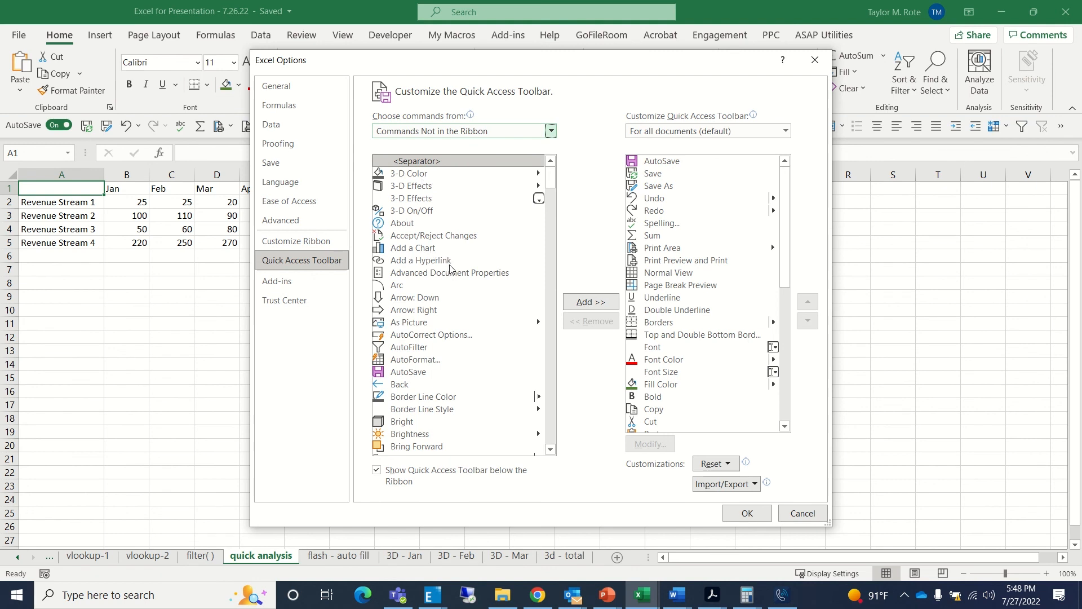
click(428, 385)
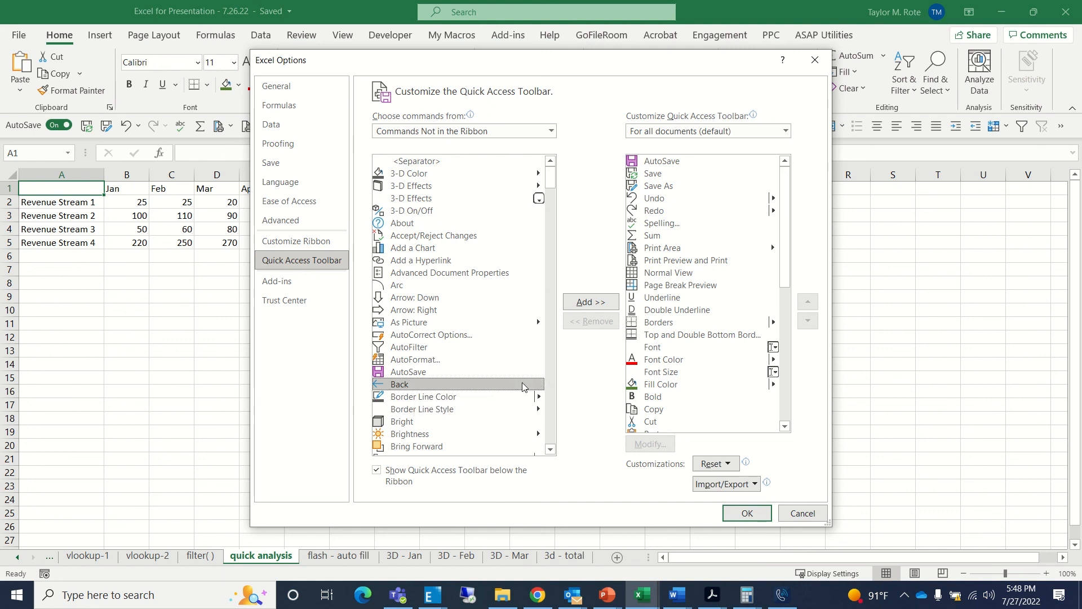
click(593, 303)
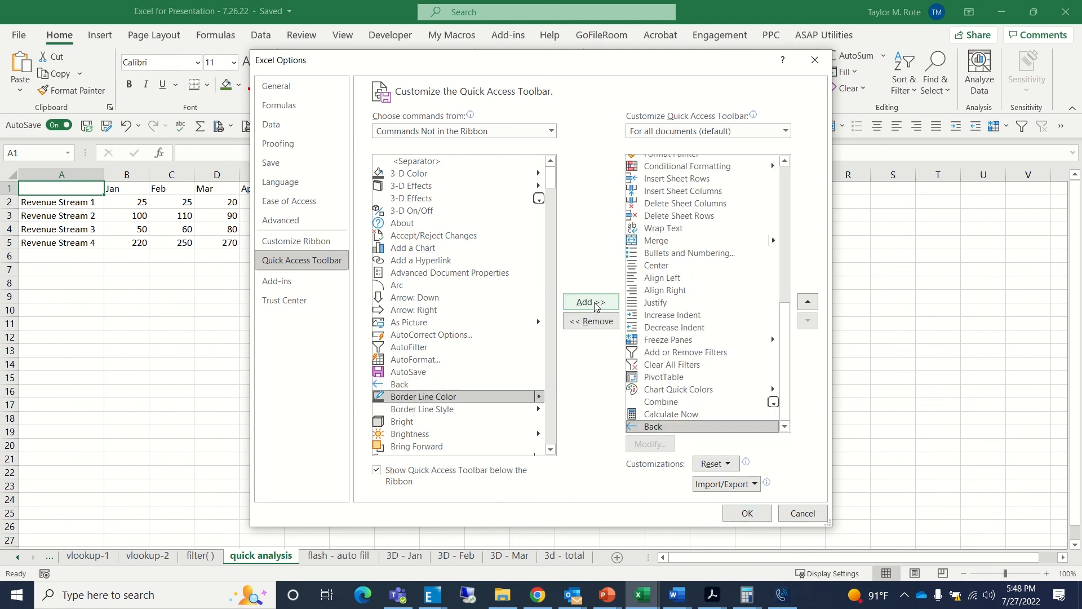
- Move the Back command up in the Quick Access Toolbar's command order and return it to the end
drag(786, 339, 781, 388)
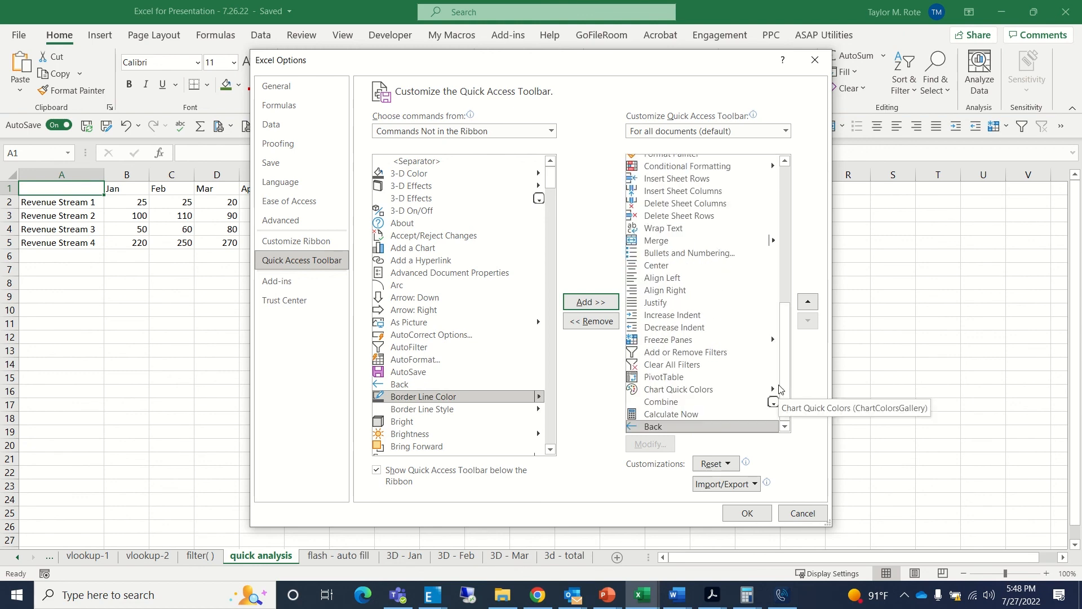
drag(780, 389, 805, 217)
scroll(716, 391, down, 8)
click(696, 427)
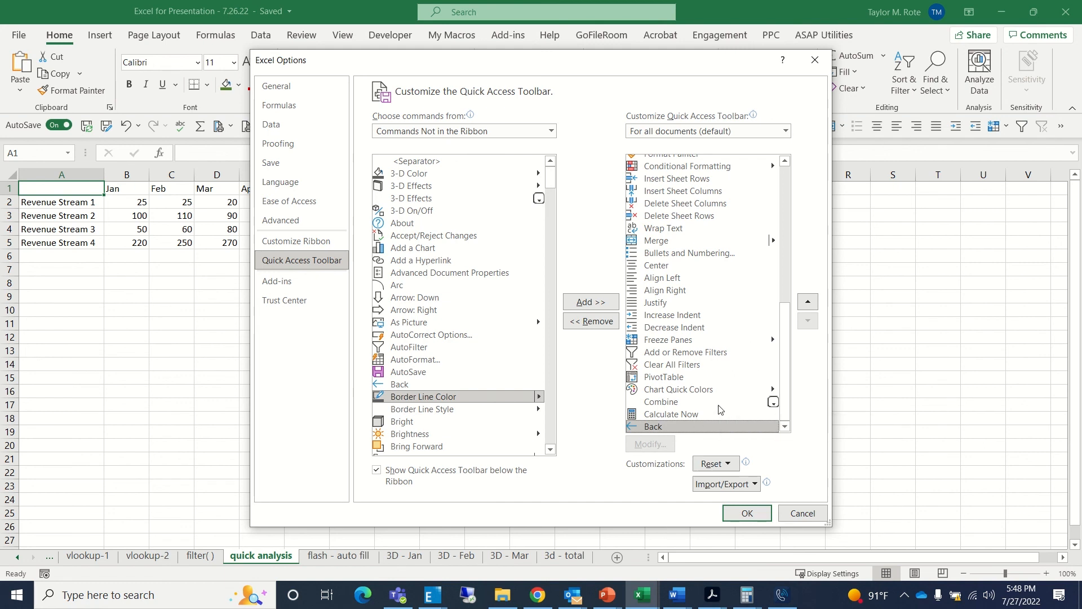
click(812, 306)
click(811, 306)
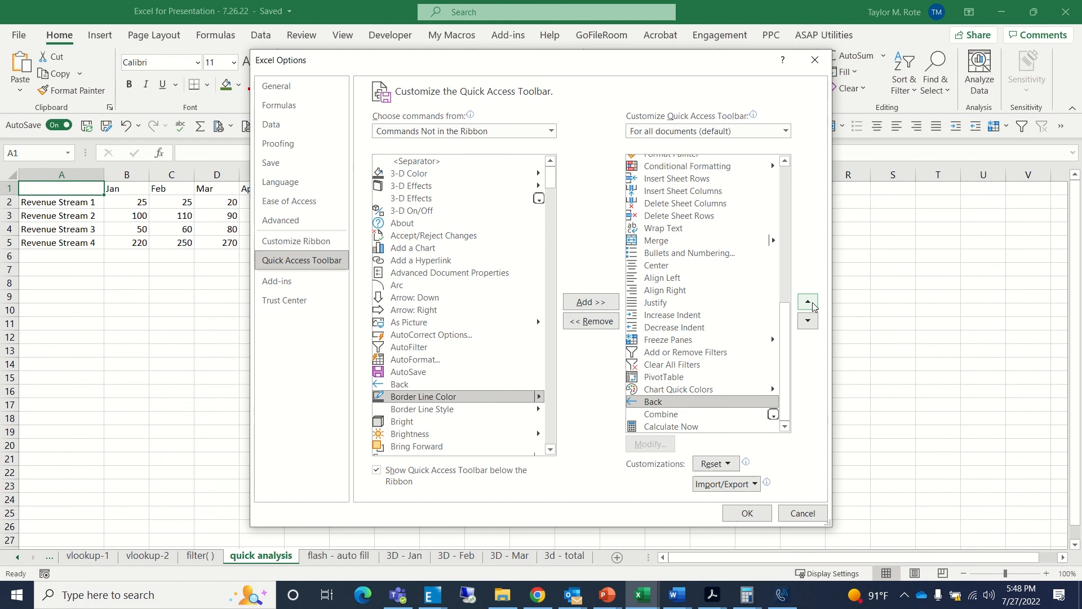
click(812, 306)
click(811, 322)
click(811, 323)
click(812, 323)
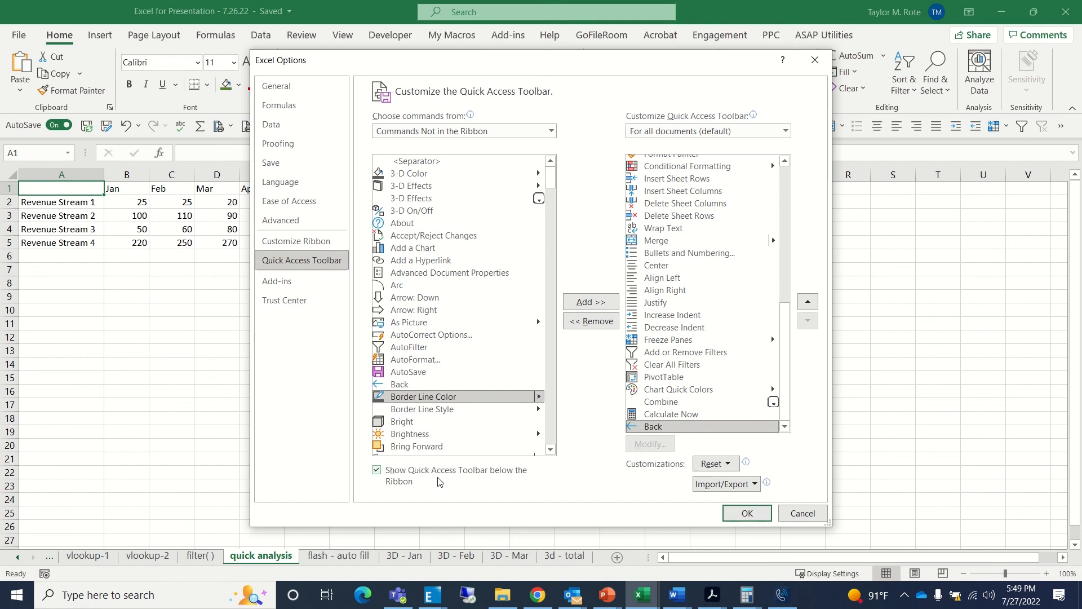
- Turn off showing the Quick Access Toolbar below the ribbon and apply the options
click(377, 471)
click(746, 513)
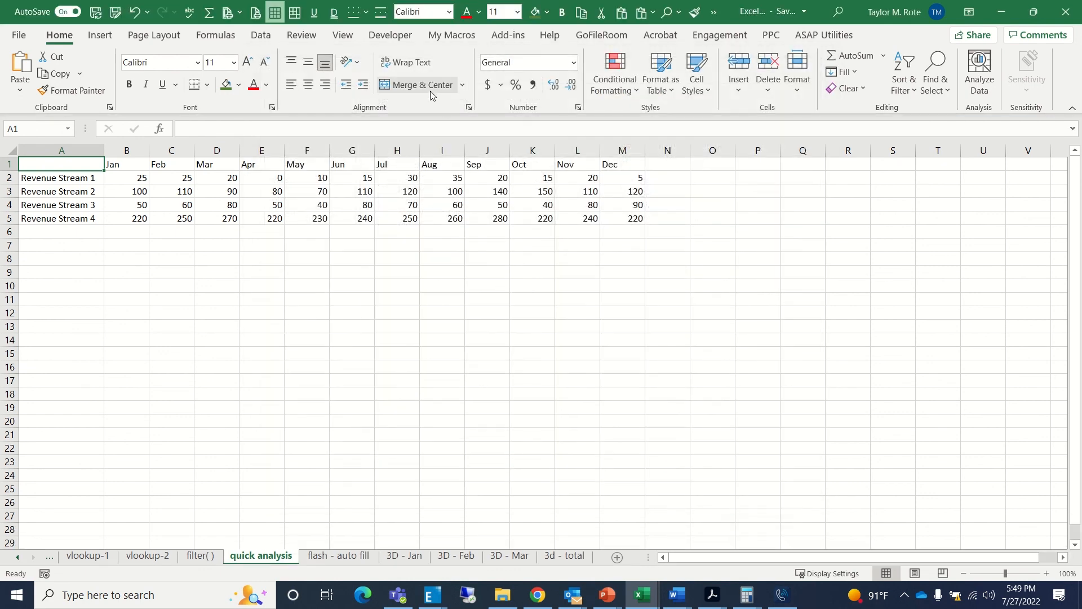